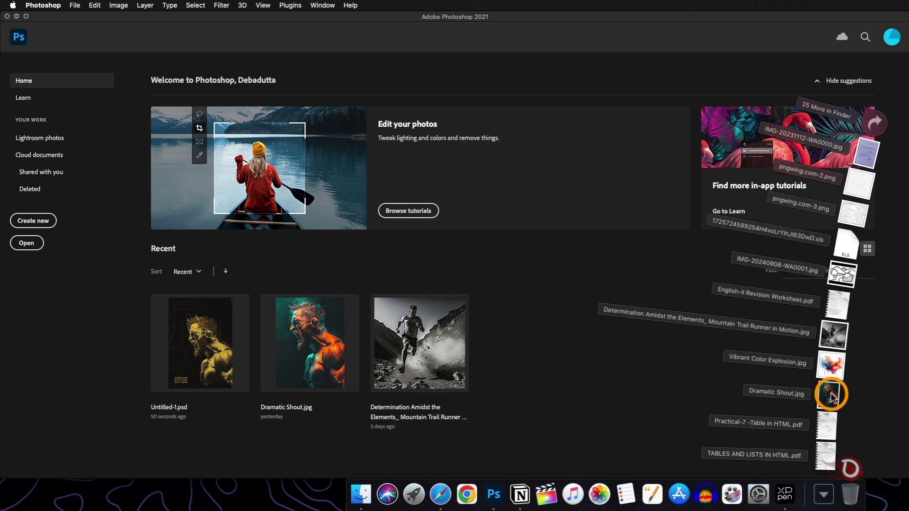
Open the image file Dramatic Shout.jpg as a new document.
drag(828, 396, 408, 281)
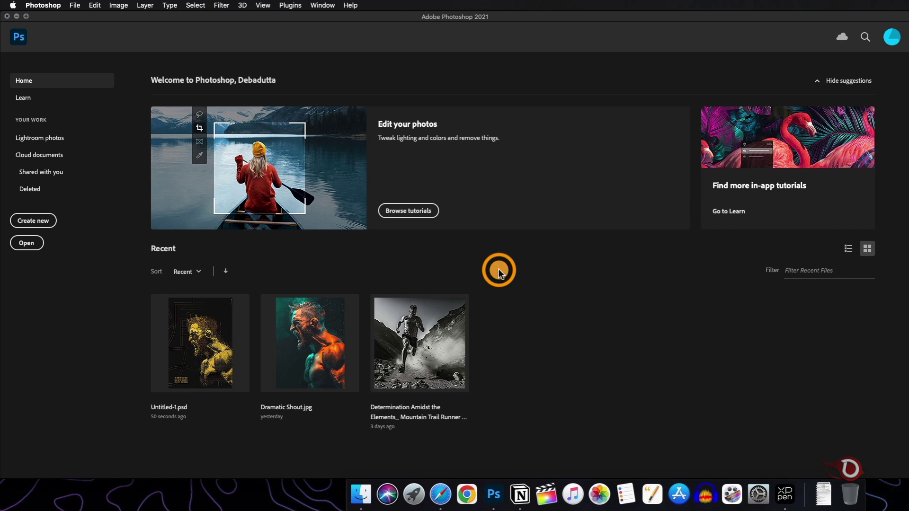
drag(499, 274, 499, 274)
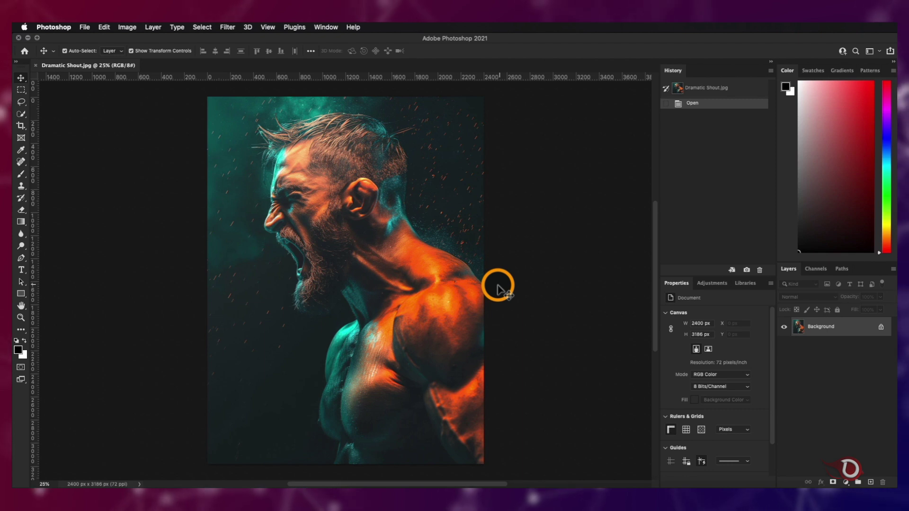
scroll(458, 294, up, 2)
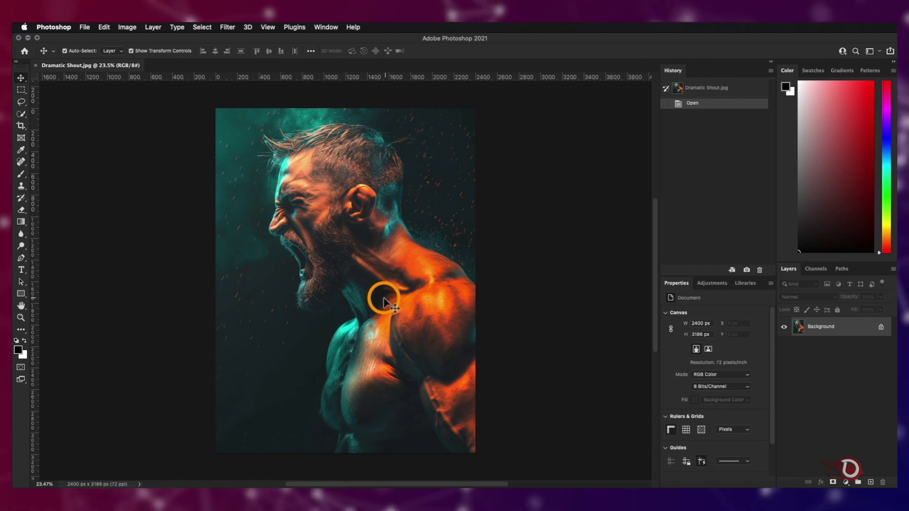
key(super+equal)
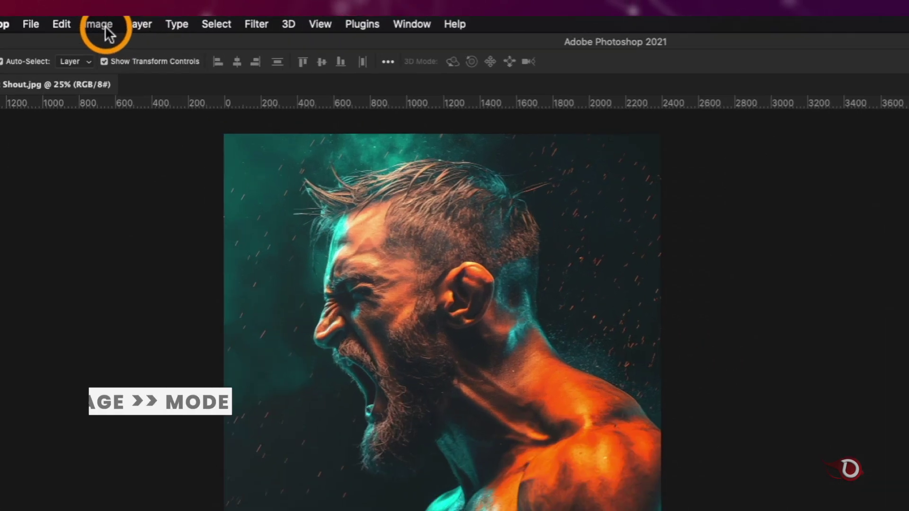
Convert the image's colour mode to Grayscale, discarding the colour information.
click(127, 28)
mouse_move(133, 38)
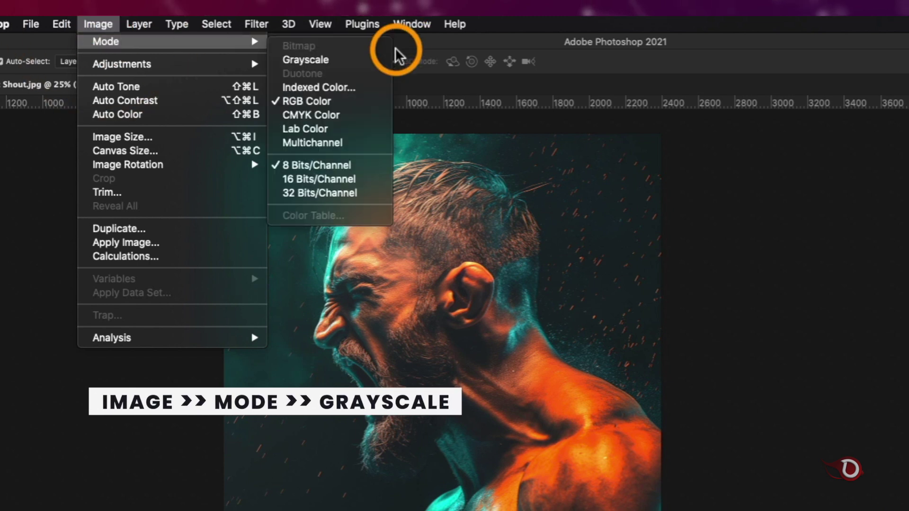
click(349, 61)
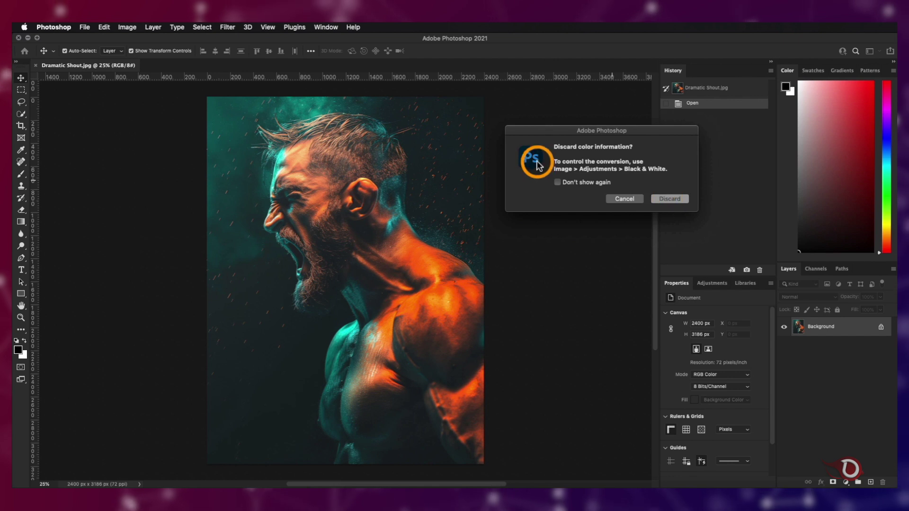
click(669, 199)
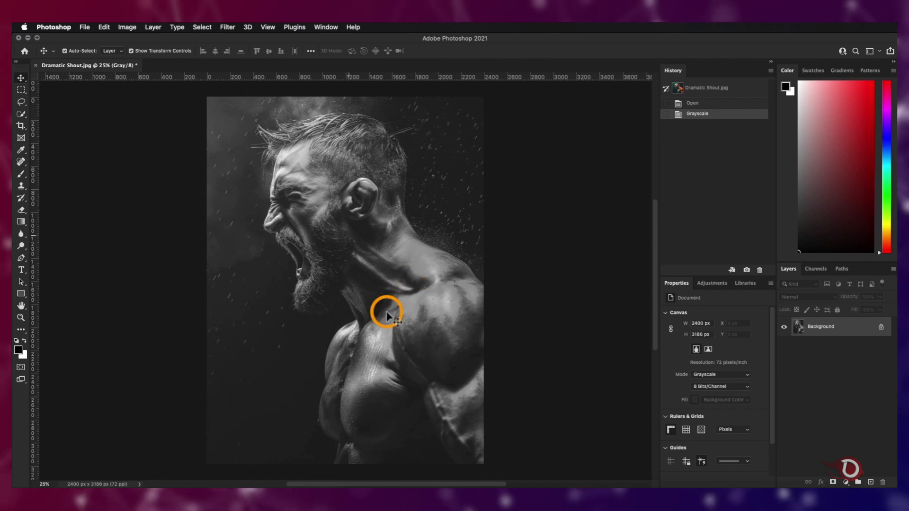
Add a Curves adjustment layer and shape an S-curve with points at about input 22, output 14 and input 64, output 71.
click(840, 330)
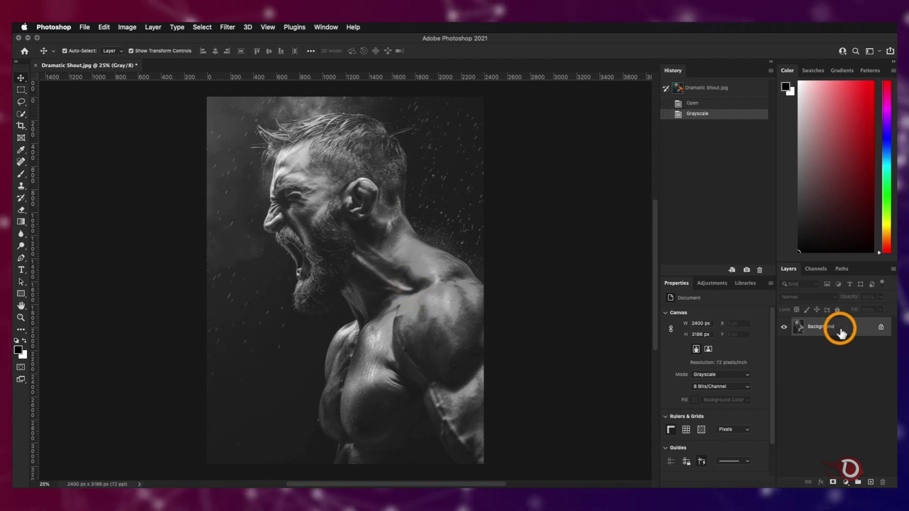
click(846, 482)
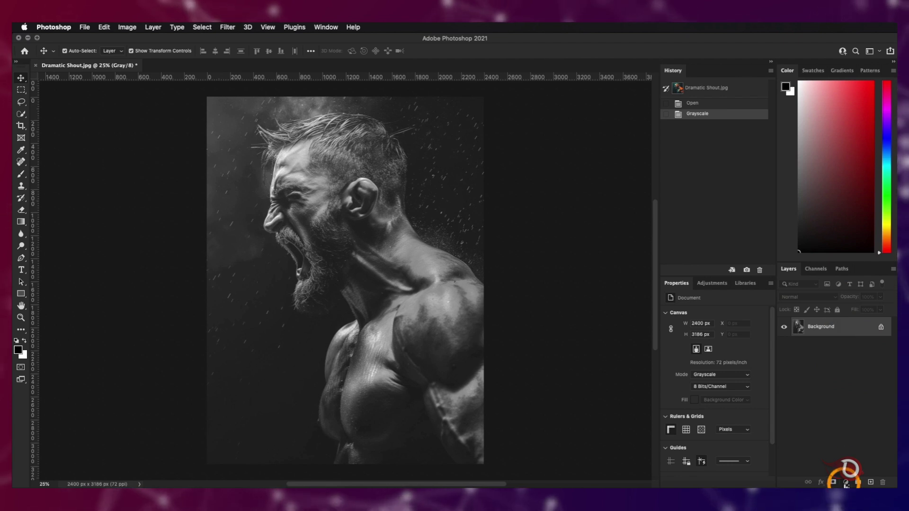
click(862, 351)
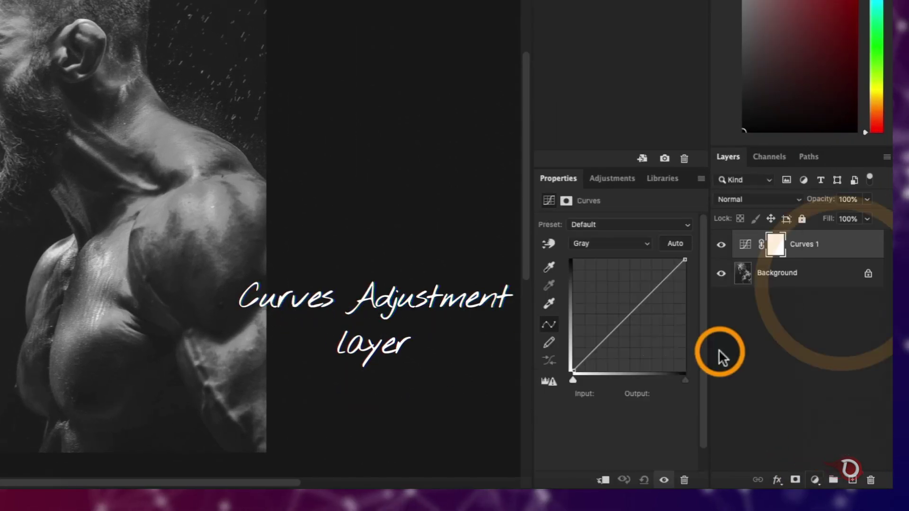
click(597, 356)
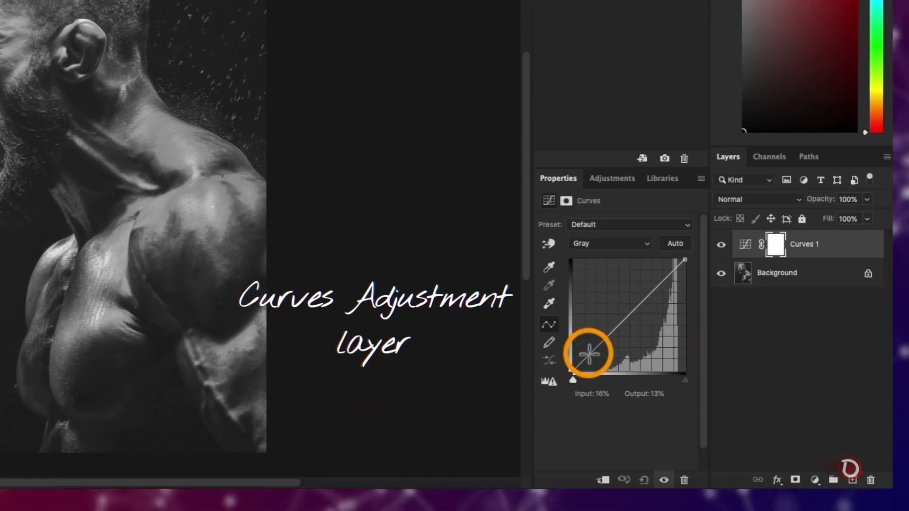
click(650, 303)
drag(651, 303, 640, 293)
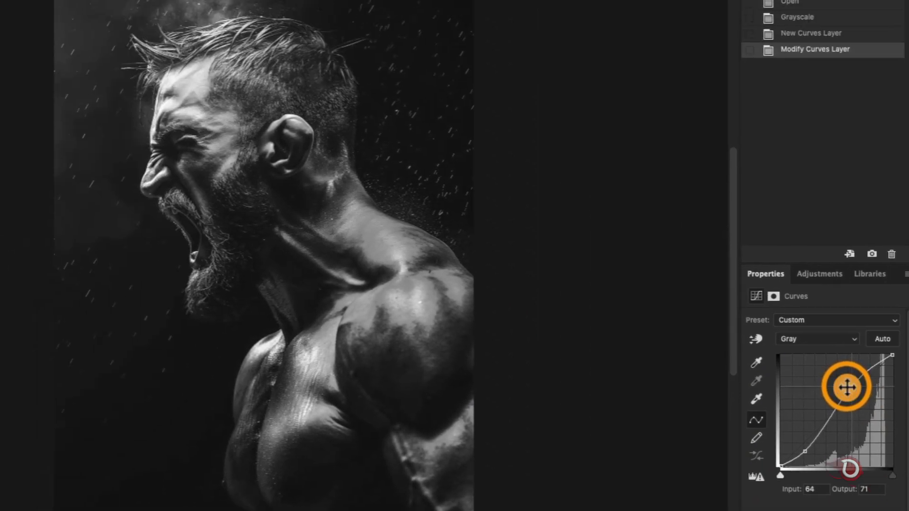
click(597, 356)
drag(802, 453, 803, 454)
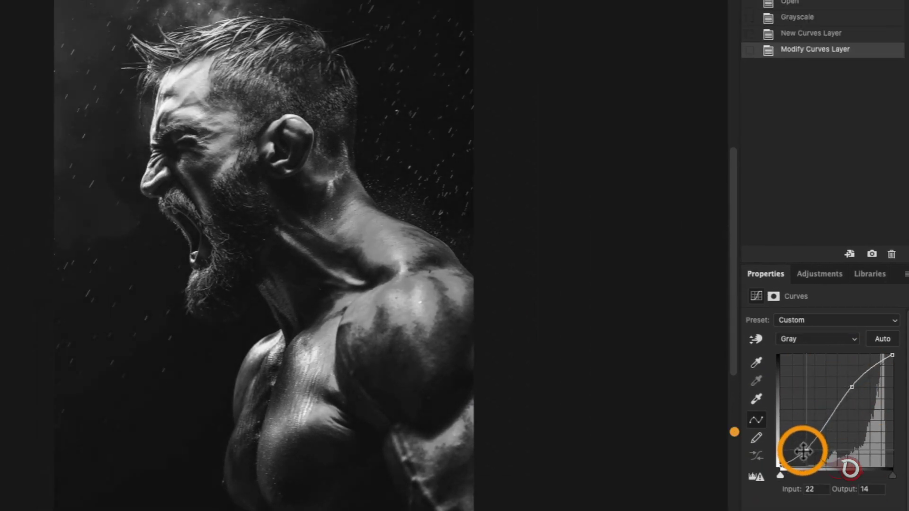
click(562, 382)
key(super+plus)
key(super+plus)
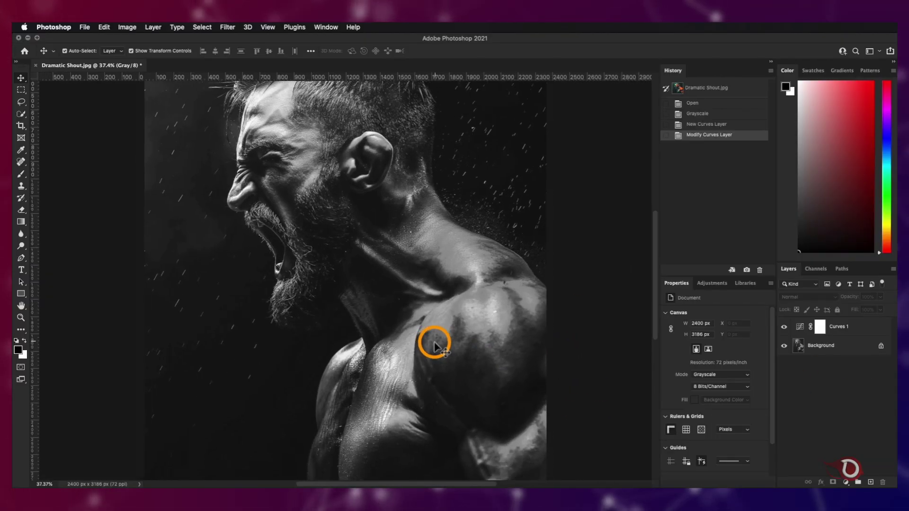
Hide the Curves 1 layer and make the Background layer active.
key(super+minus)
click(783, 328)
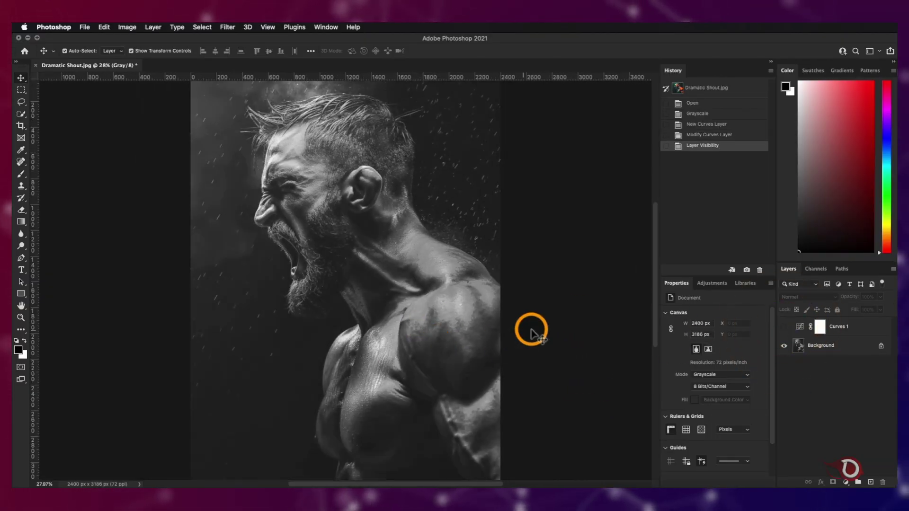
key(super+0)
click(840, 353)
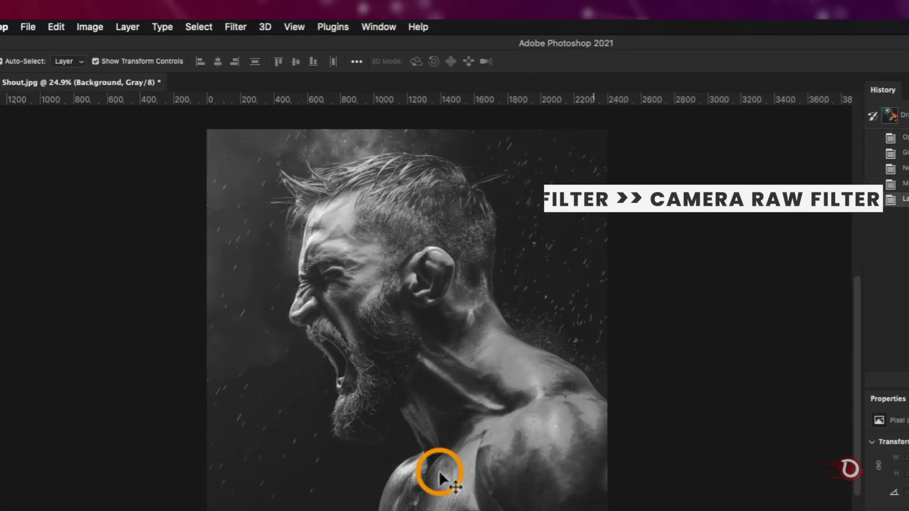
Apply the Camera Raw Filter to the Background with Exposure +0.90, Contrast +42, Highlights +3, Shadows -67 and Blacks -55.
click(224, 26)
click(286, 132)
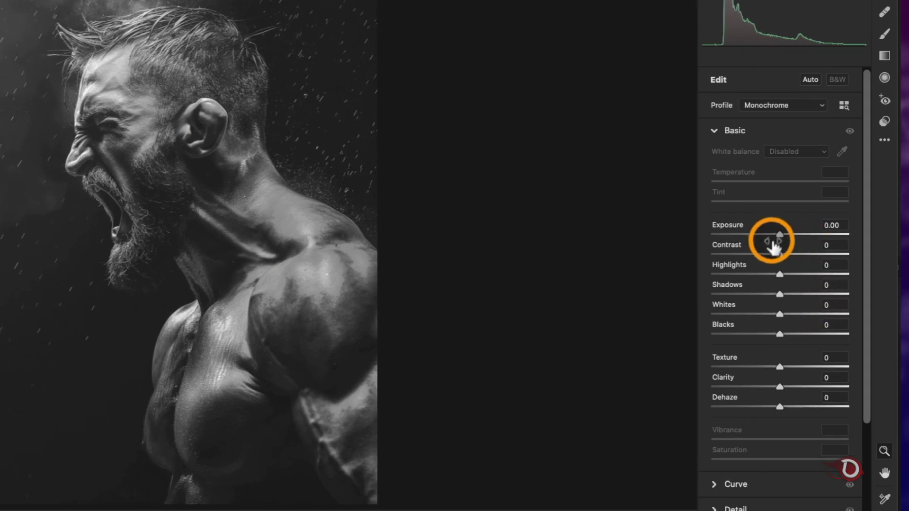
drag(776, 236, 785, 238)
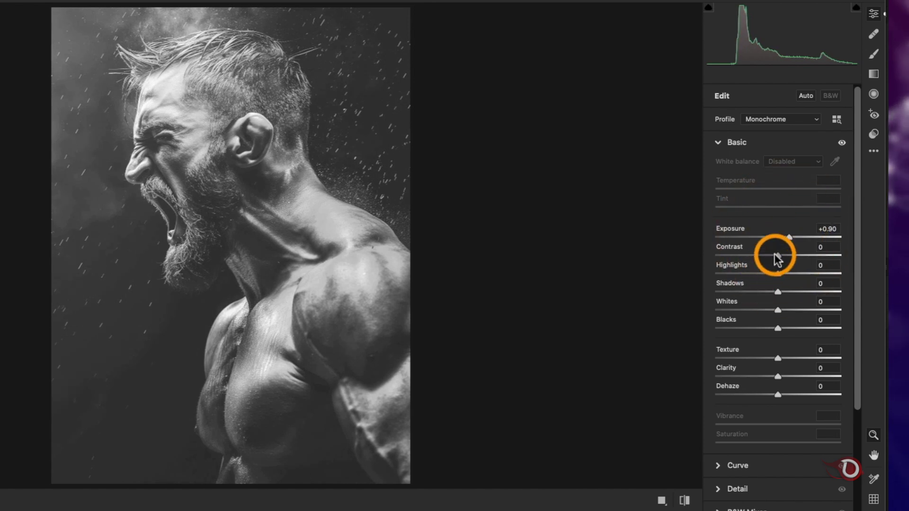
drag(813, 255, 735, 293)
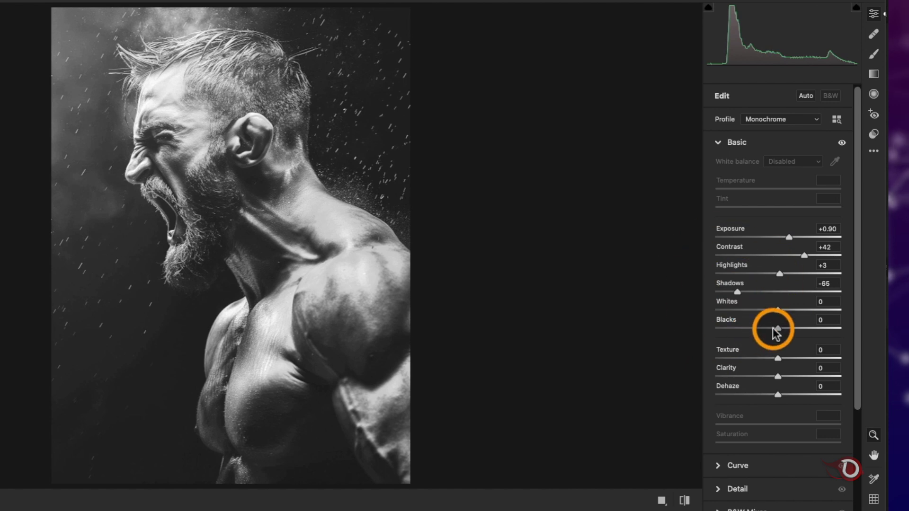
drag(773, 329, 746, 329)
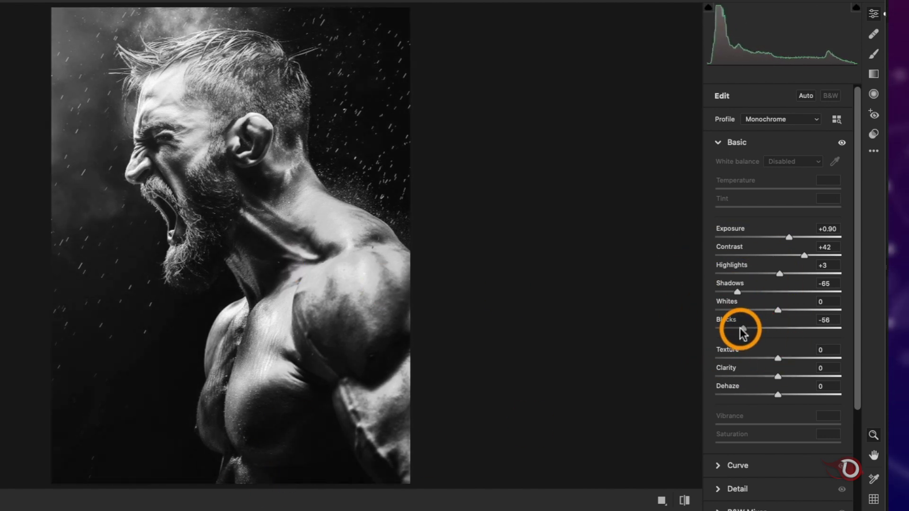
drag(732, 291, 730, 291)
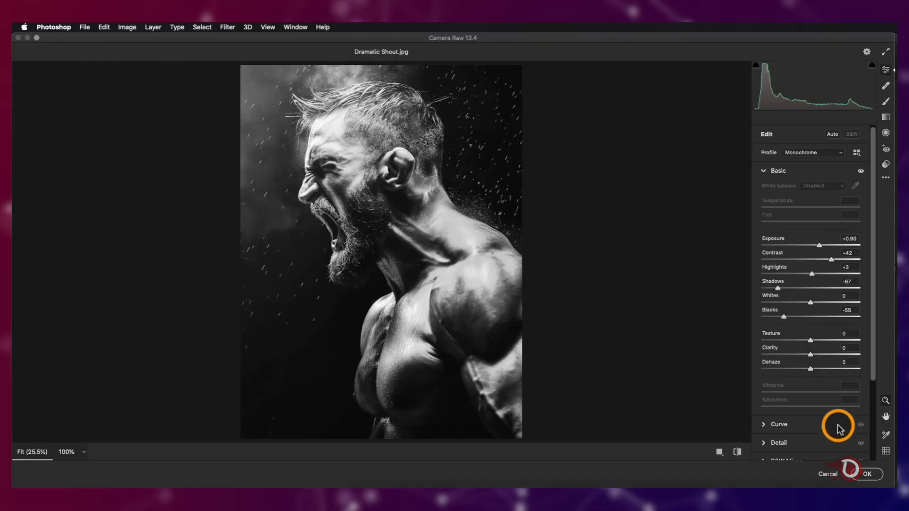
click(866, 474)
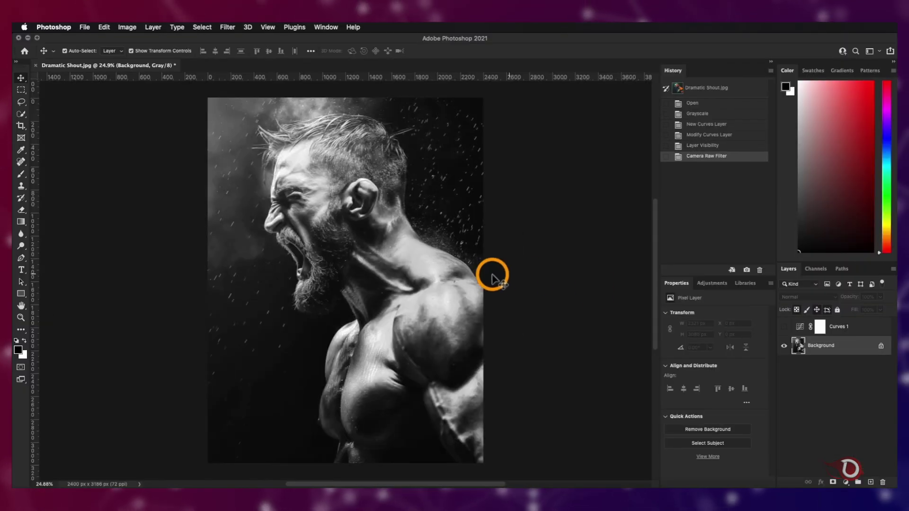
Show the Curves 1 layer again and move its upper curve point to input 69, output 73.
scroll(375, 277, up, 2)
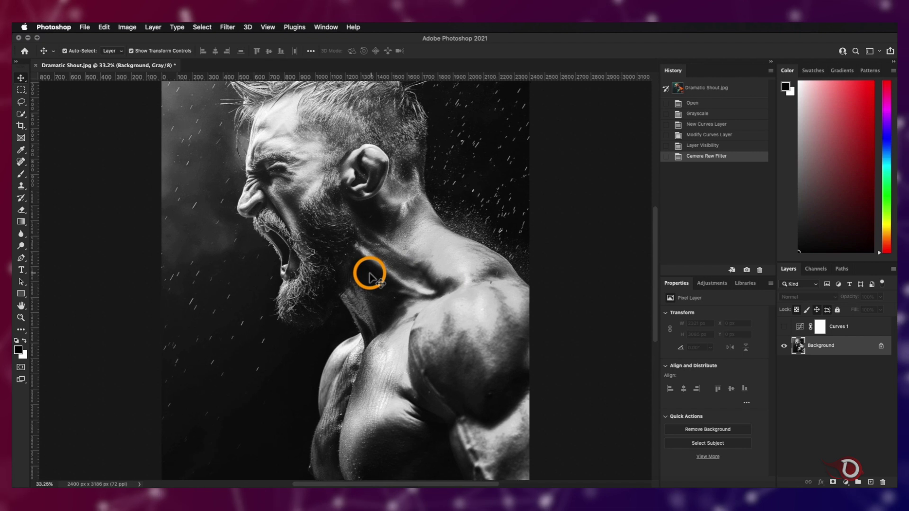
click(783, 329)
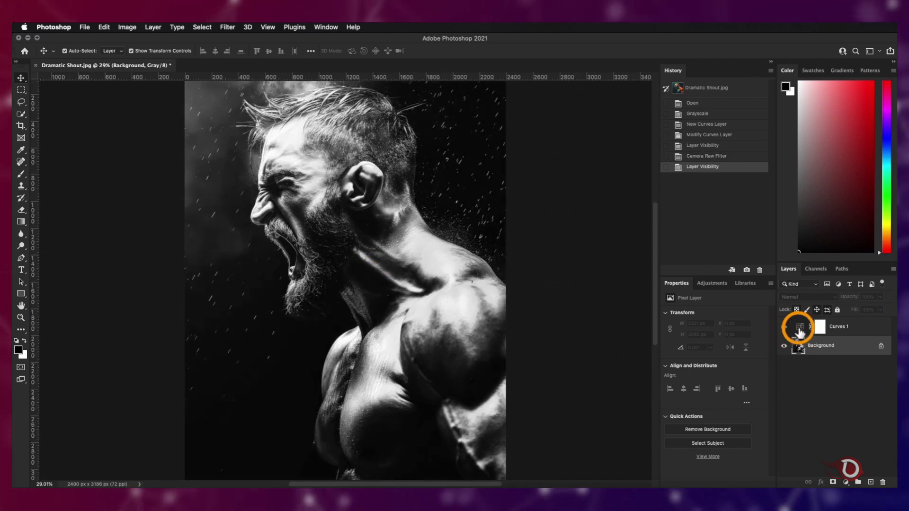
click(800, 331)
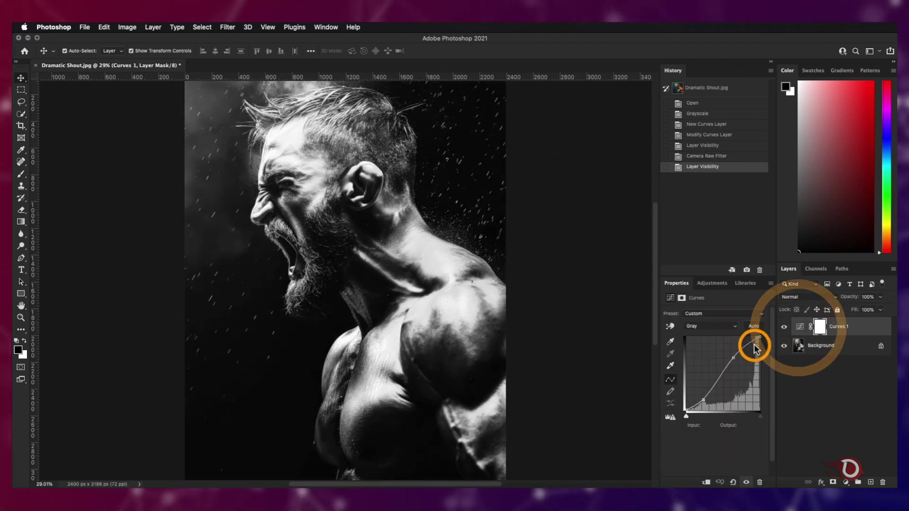
click(699, 400)
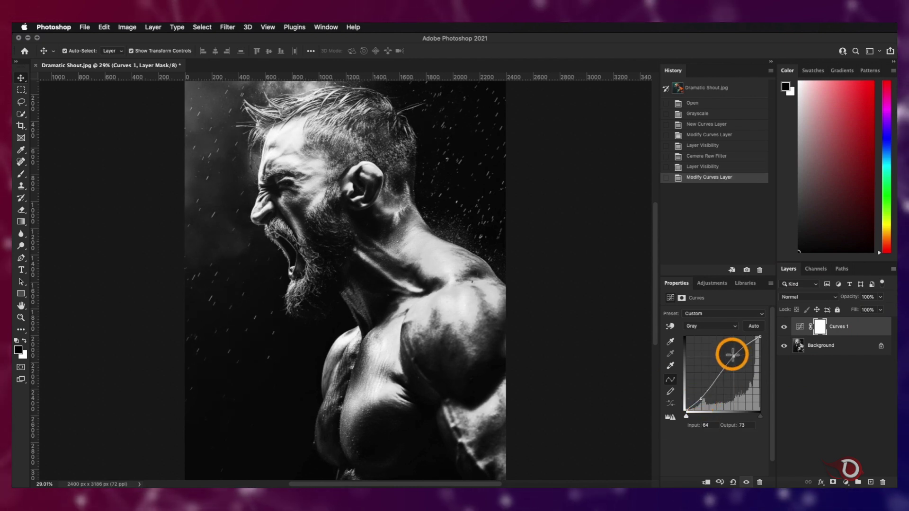
drag(732, 354, 735, 357)
Compare the image with and without the Curves 1 adjustment by toggling the layer's visibility.
click(783, 327)
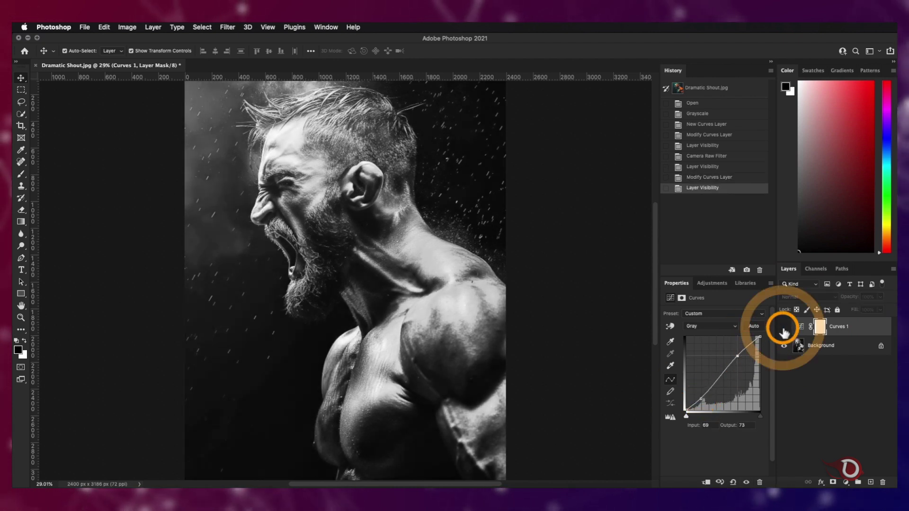
click(783, 327)
click(784, 327)
click(782, 328)
key(super+minus)
key(super+minus)
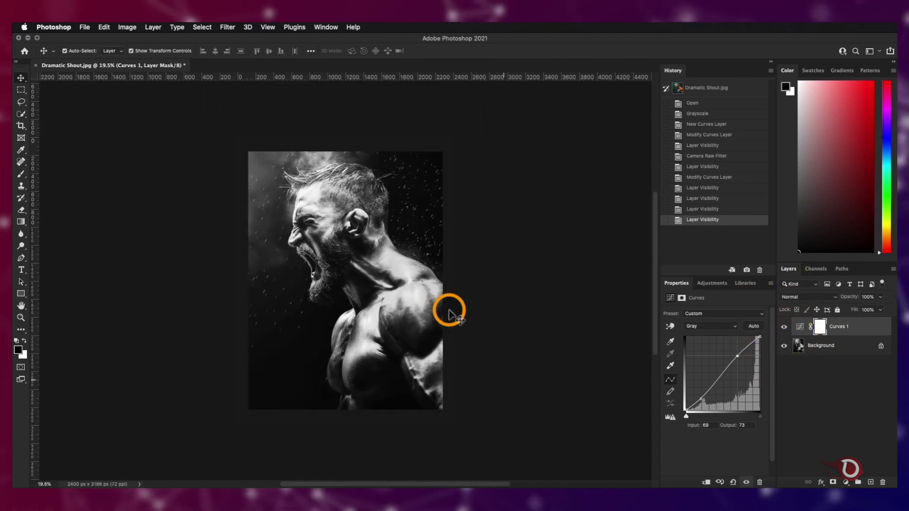
Merge the Curves 1 adjustment layer with the Background layer.
key(super+0)
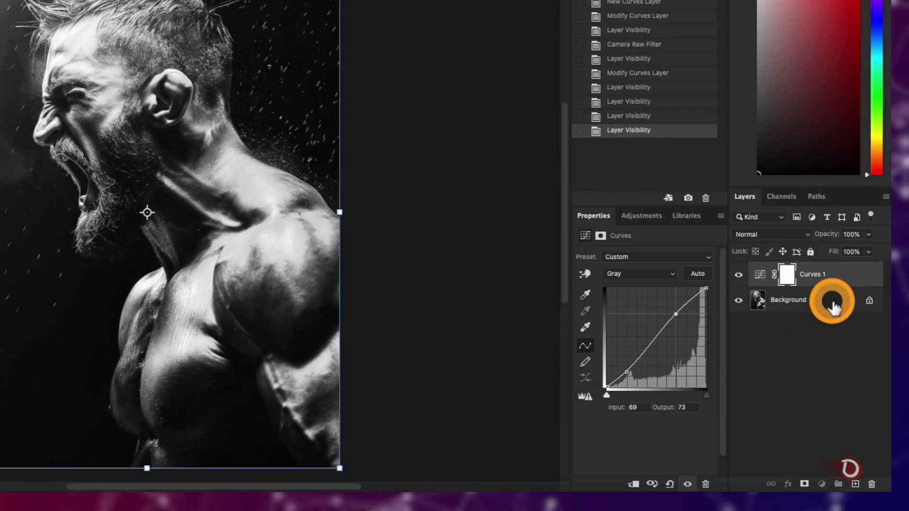
shift+click(828, 300)
key(super+e)
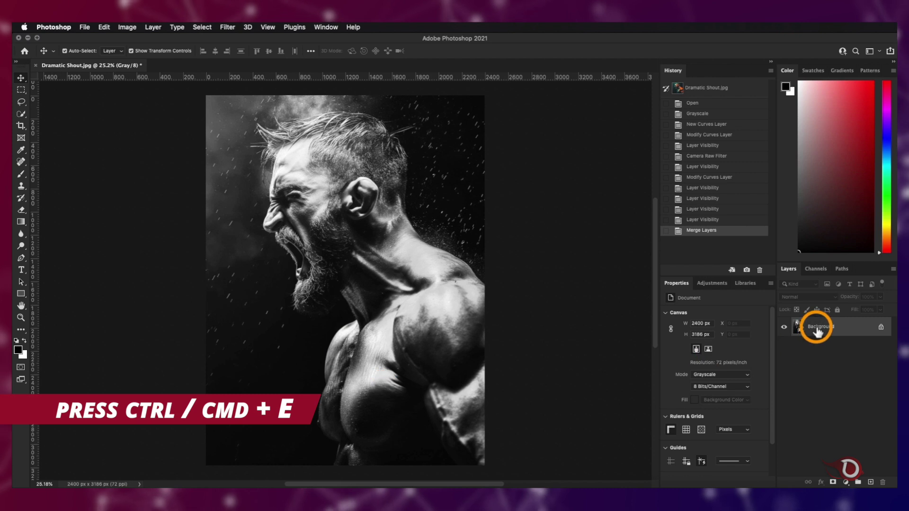
Unlock the Background into a regular layer and rename it subject.
double_click(814, 326)
click(681, 243)
double_click(835, 334)
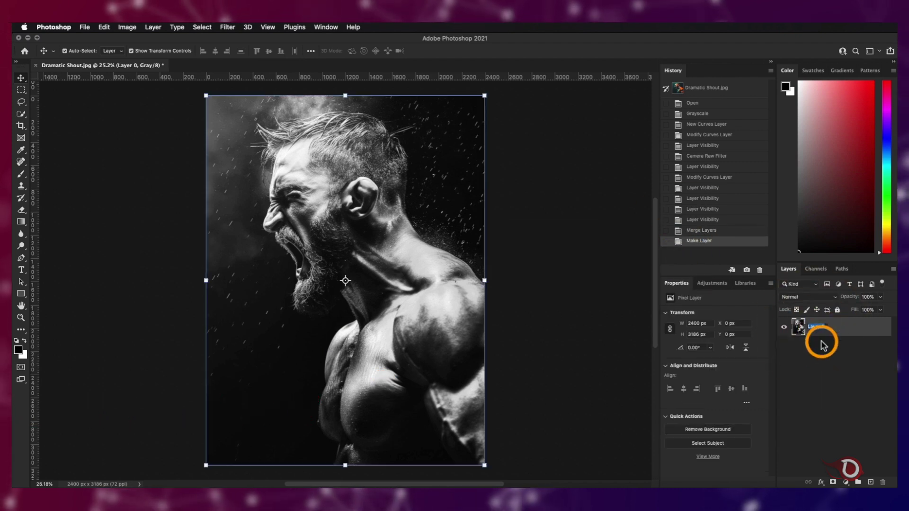
text(subject)
key(Return)
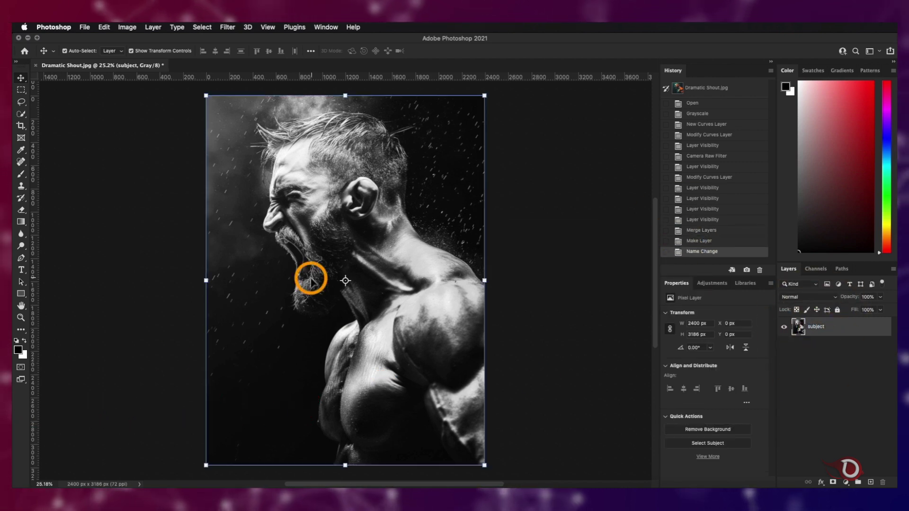
Check the document's pixel dimensions and resolution in the Image Size dialog without changing them.
scroll(312, 280, down, 3)
scroll(311, 279, up, 2)
drag(311, 282, 311, 281)
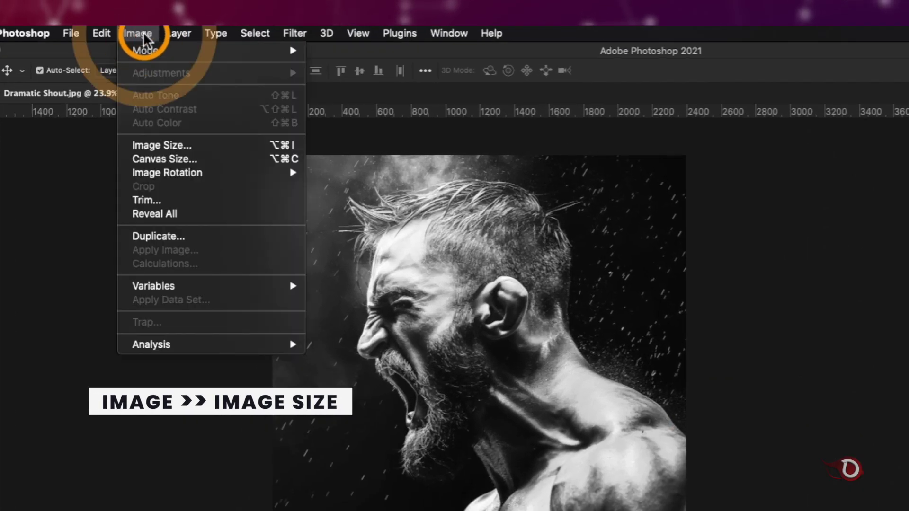
click(168, 147)
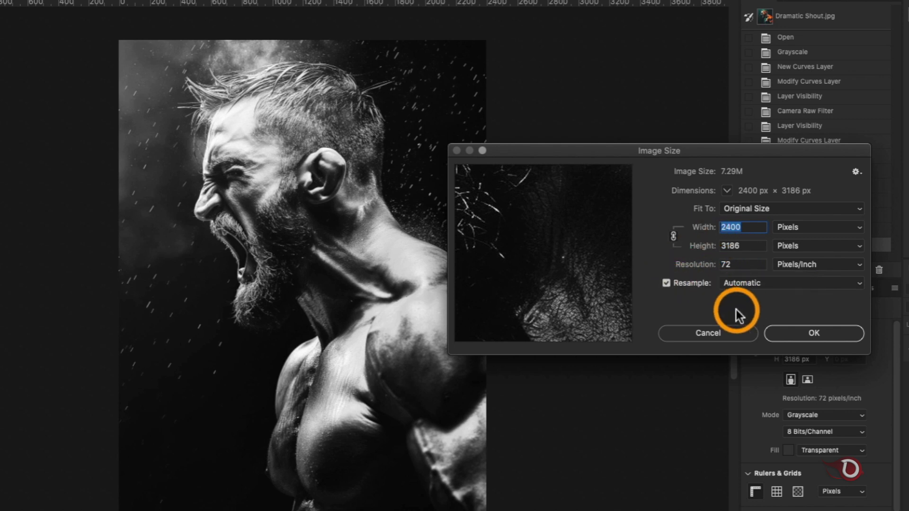
click(722, 329)
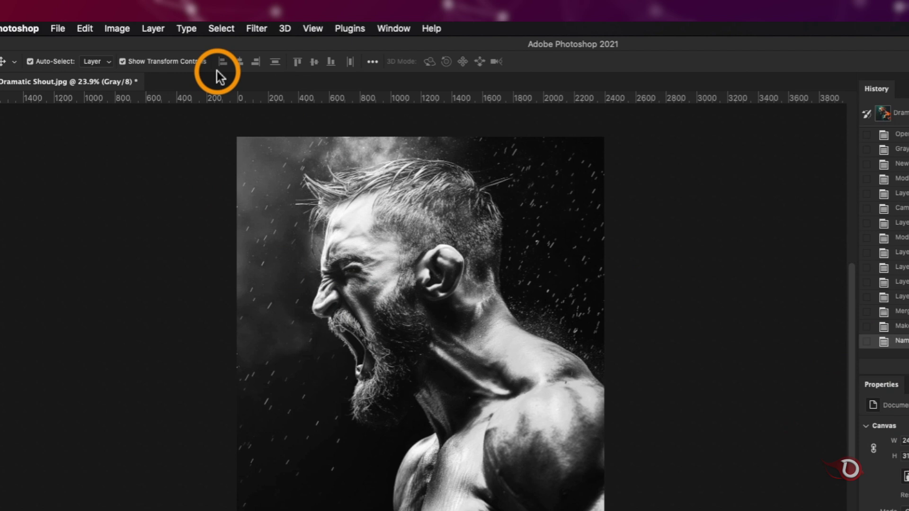
Convert the image to Bitmap mode, flattening the layers and using an output of 20 pixels/inch with the Halftone Screen method.
click(121, 27)
mouse_move(126, 42)
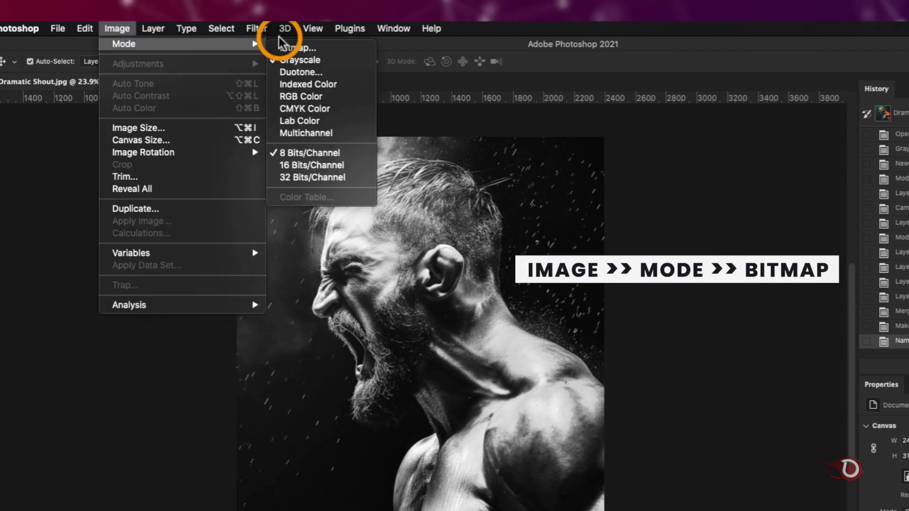
click(288, 49)
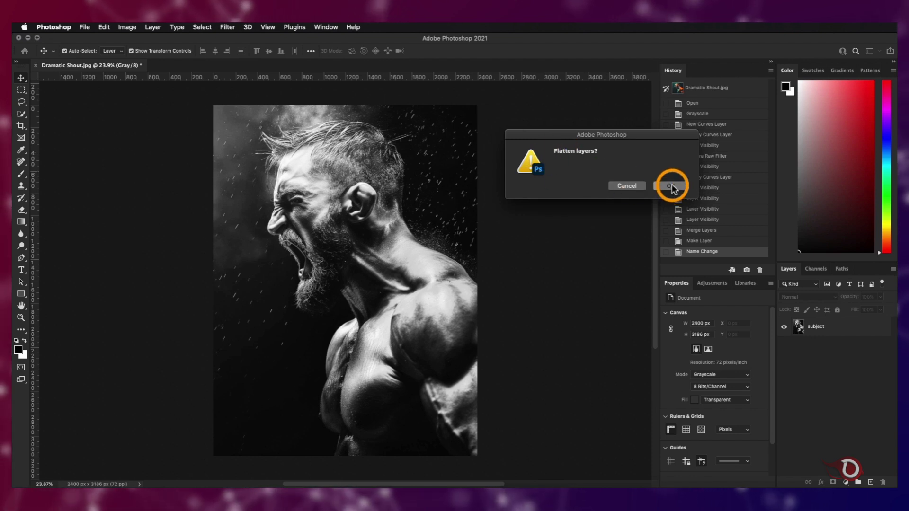
click(672, 187)
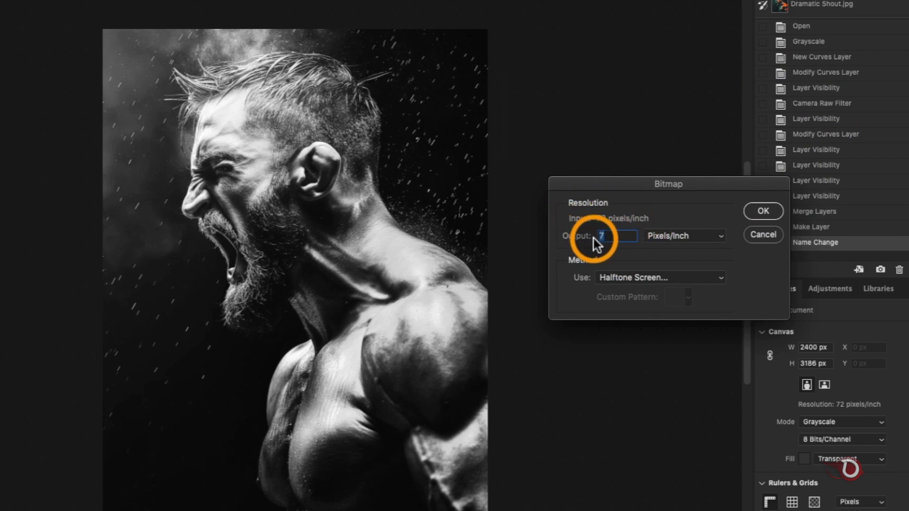
click(712, 277)
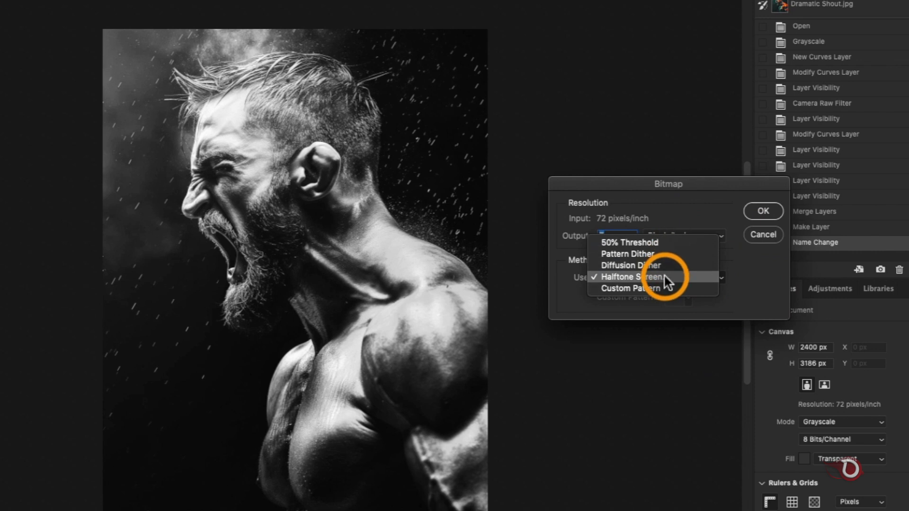
click(682, 279)
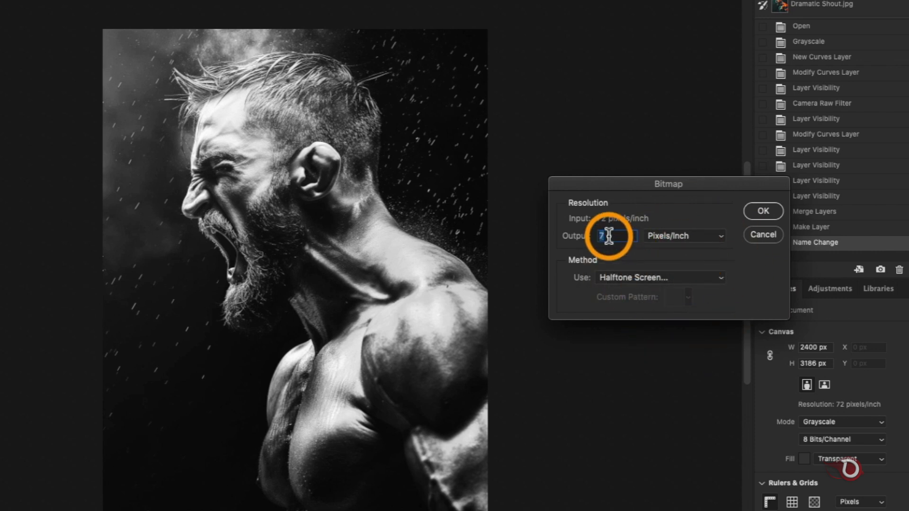
click(778, 214)
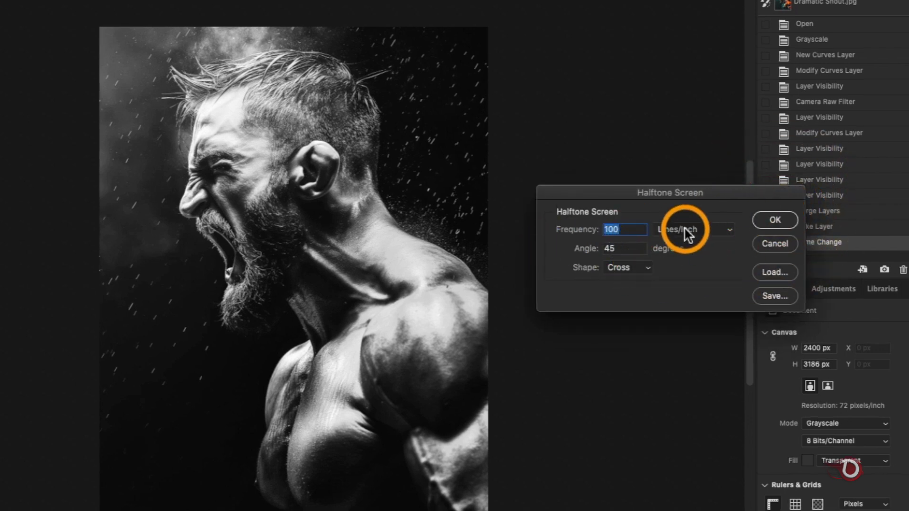
Apply the halftone screen with a frequency of 100 lines/inch, a 45-degree angle and the Cross shape.
click(642, 267)
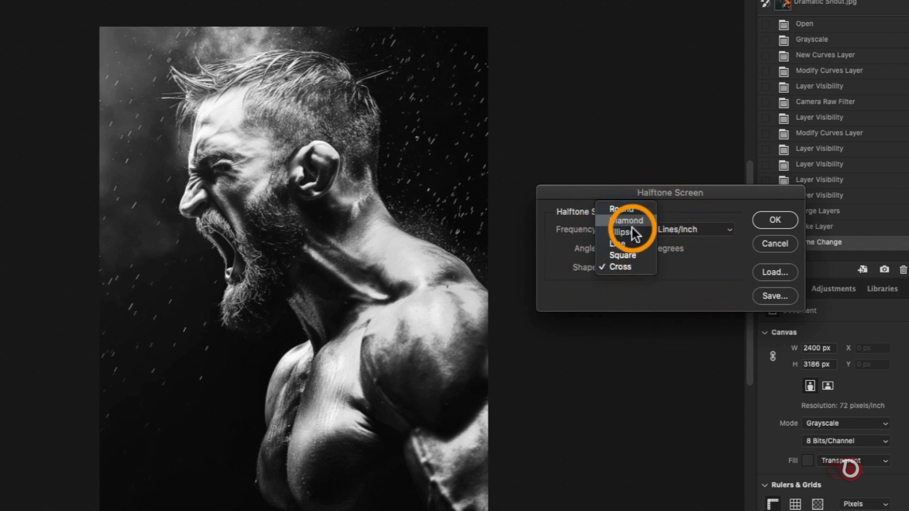
click(624, 266)
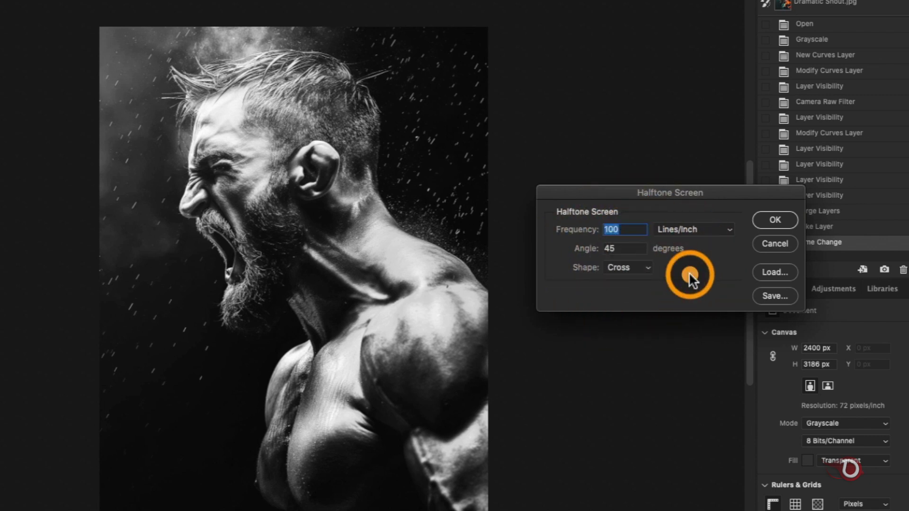
click(771, 215)
Inspect the halftone dots on the face and beard up close and undo the Bitmap conversion.
scroll(353, 303, up, 3)
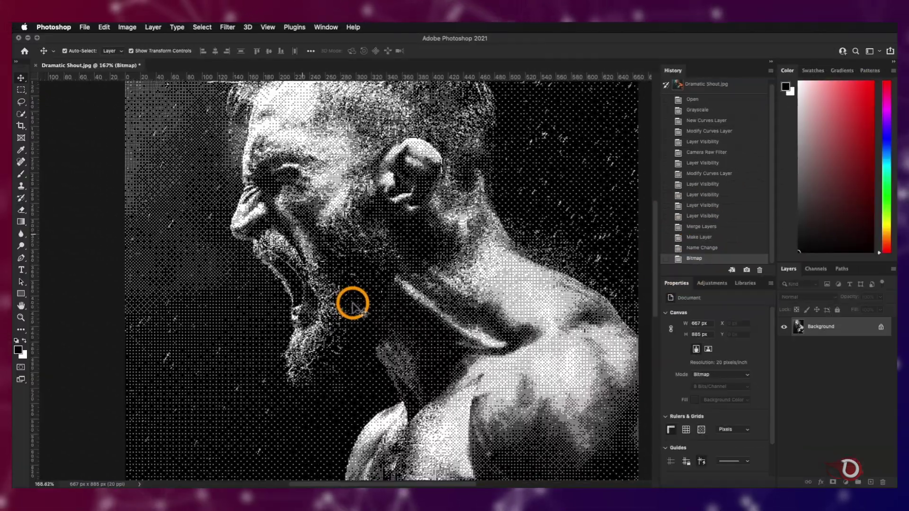
scroll(353, 303, up, 5)
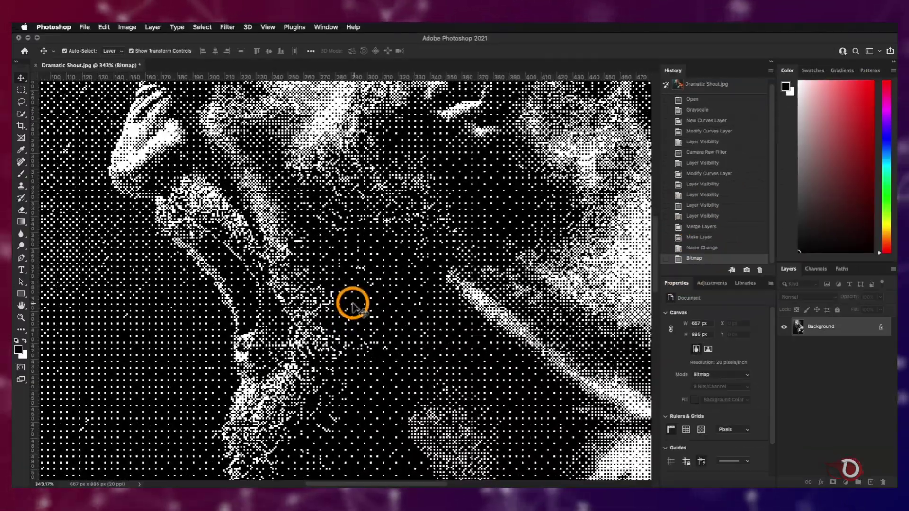
scroll(353, 304, up, 3)
scroll(353, 304, down, 2)
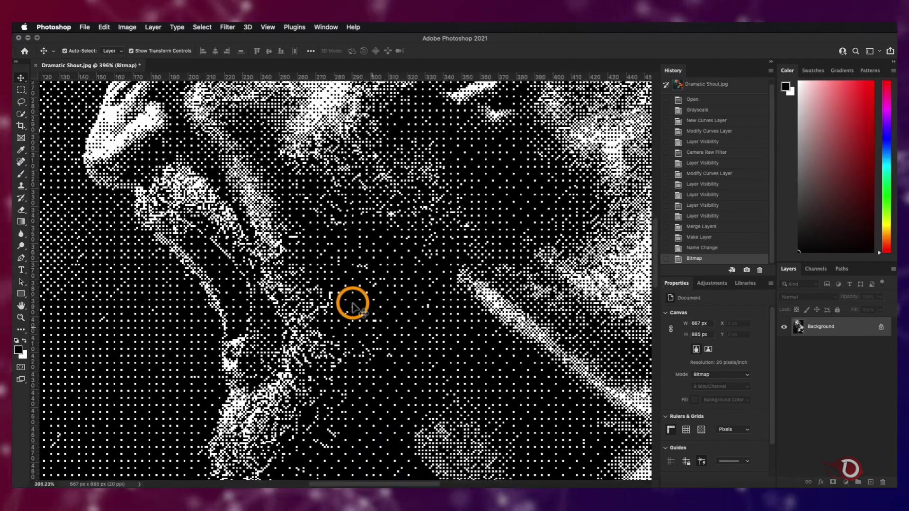
scroll(352, 303, down, 5)
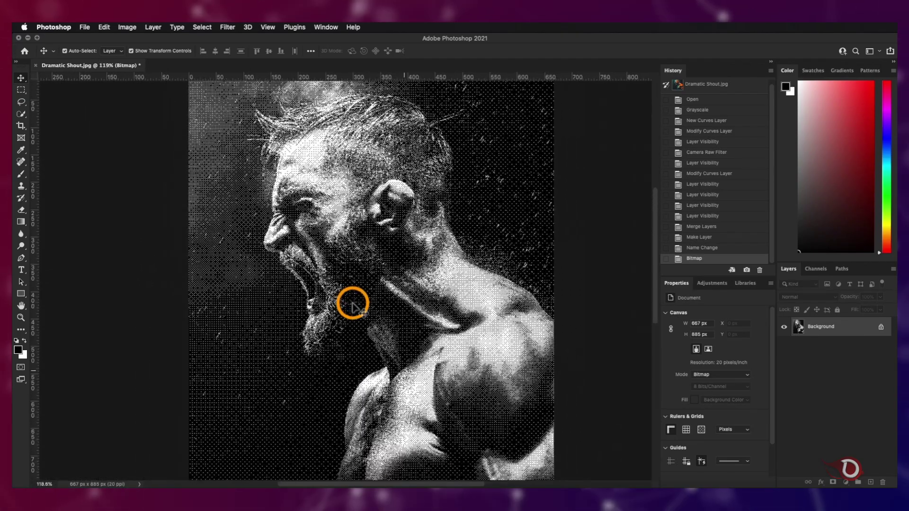
scroll(353, 303, down, 3)
scroll(353, 303, up, 2)
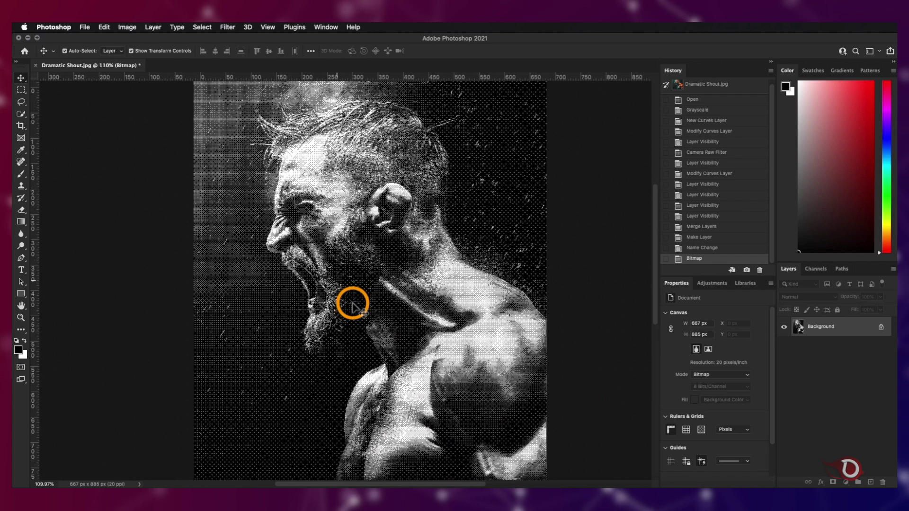
scroll(353, 303, up, 4)
scroll(353, 303, down, 4)
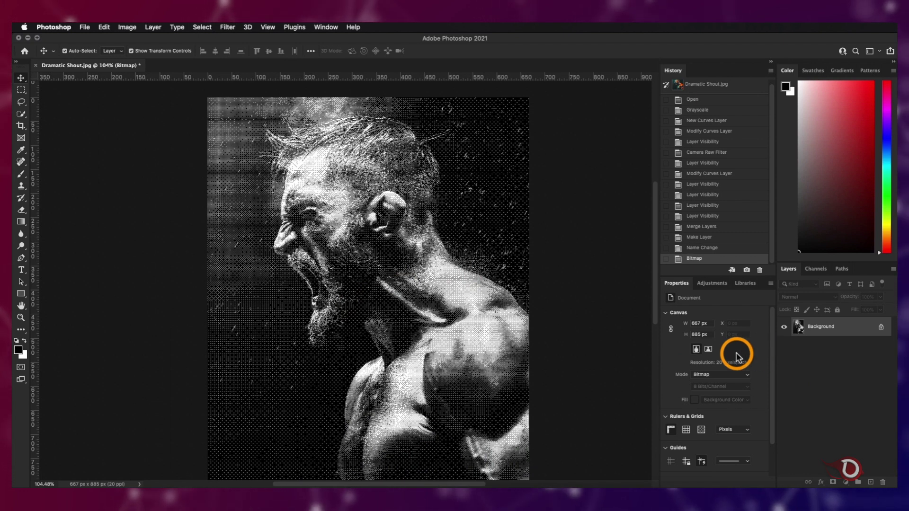
key(super+z)
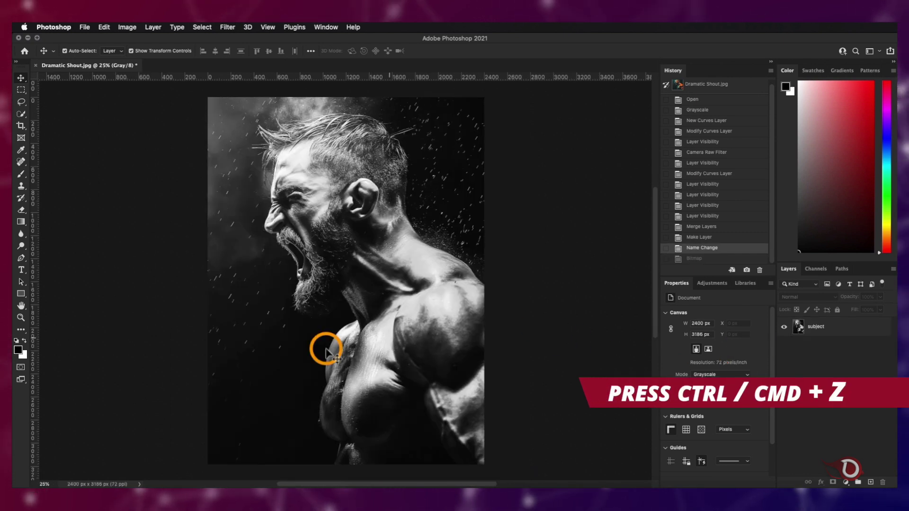
Convert the flattened image to Bitmap mode at 10 pixels/inch output, using a Halftone Screen of 100 lines/inch, 45 degrees and Cross shape.
click(127, 27)
mouse_move(134, 36)
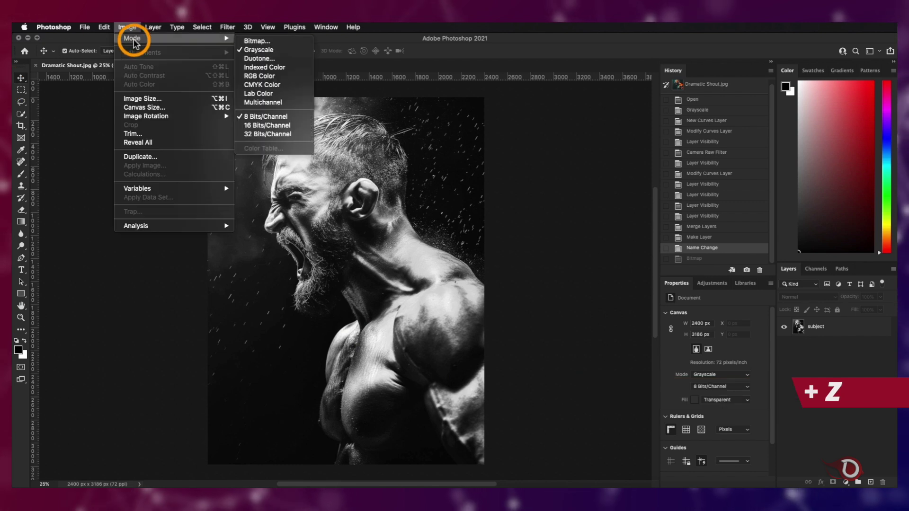
click(280, 36)
click(674, 183)
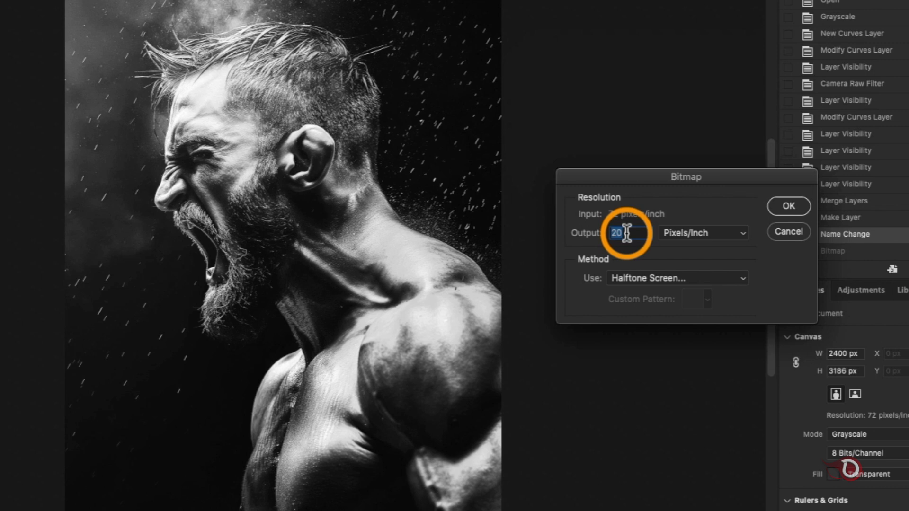
text(10)
click(779, 208)
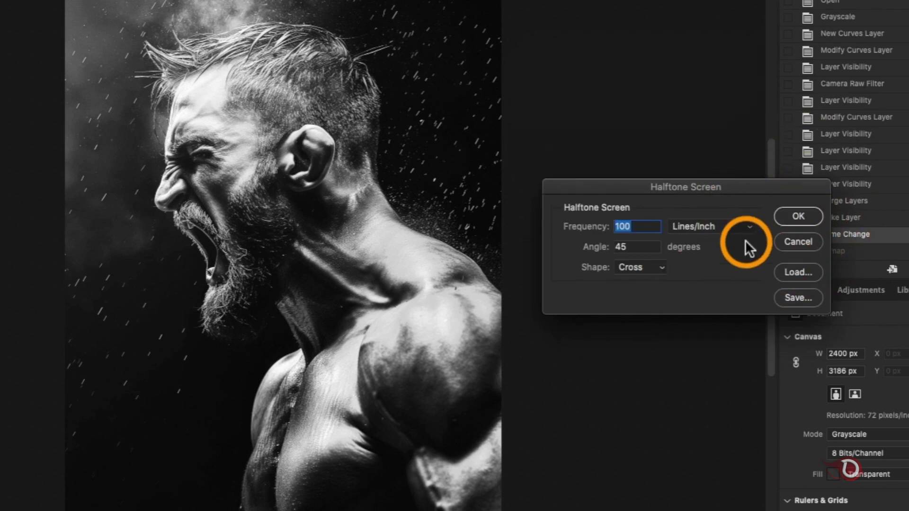
click(793, 219)
scroll(228, 220, up, 5)
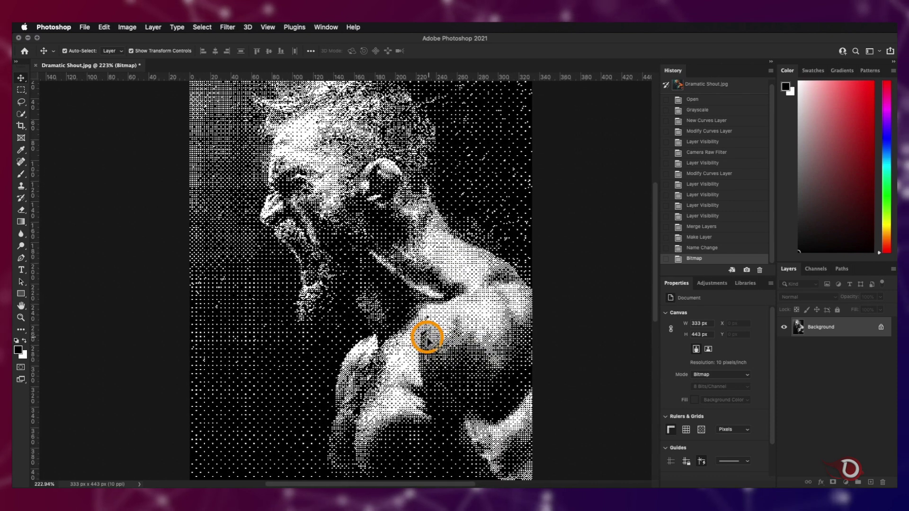
Enlarge the bitmap image by setting its resolution to 72 pixels/inch with resampling on.
click(128, 27)
click(161, 98)
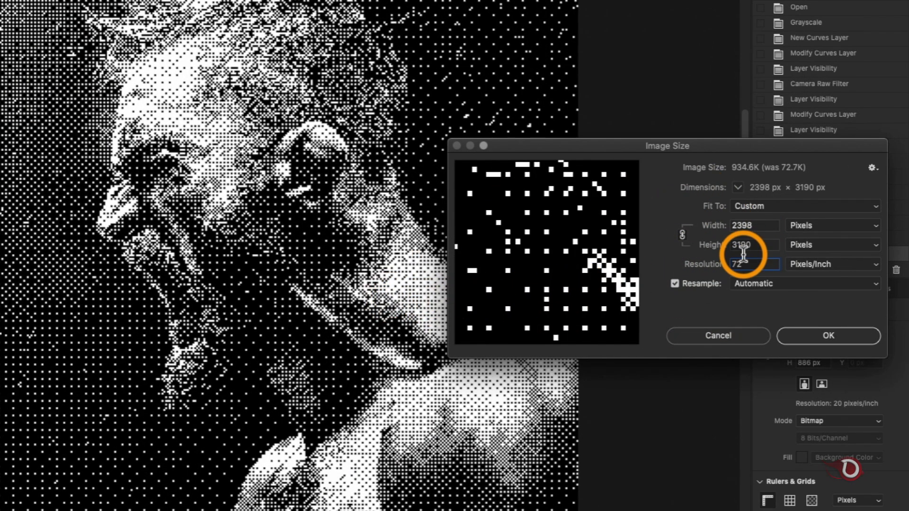
click(817, 334)
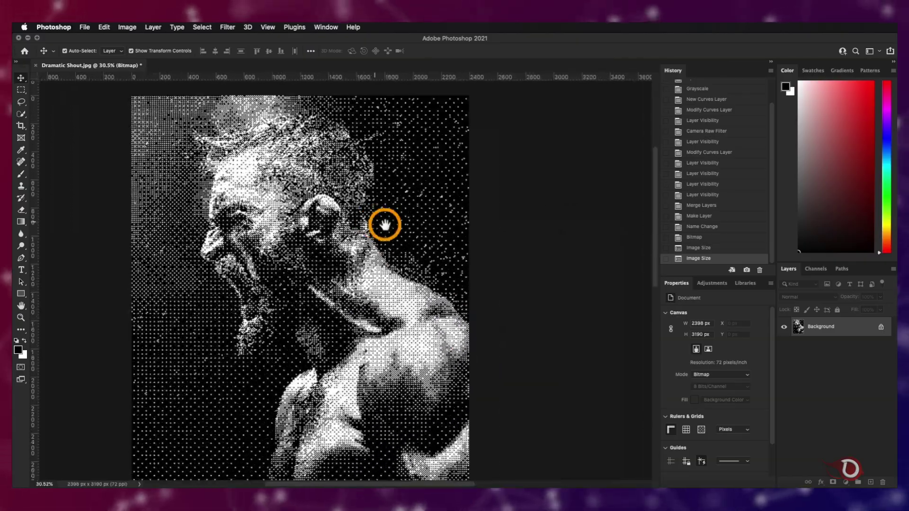
Examine the halftone pattern of the resized image across the face, neck and shoulder.
drag(385, 225, 442, 219)
scroll(377, 292, up, 5)
scroll(377, 292, down, 3)
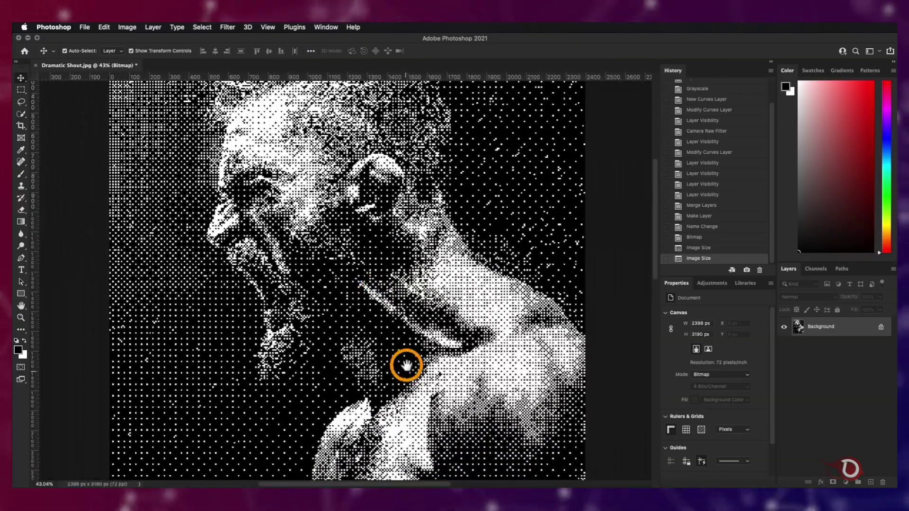
drag(407, 365, 435, 449)
scroll(449, 316, down, 3)
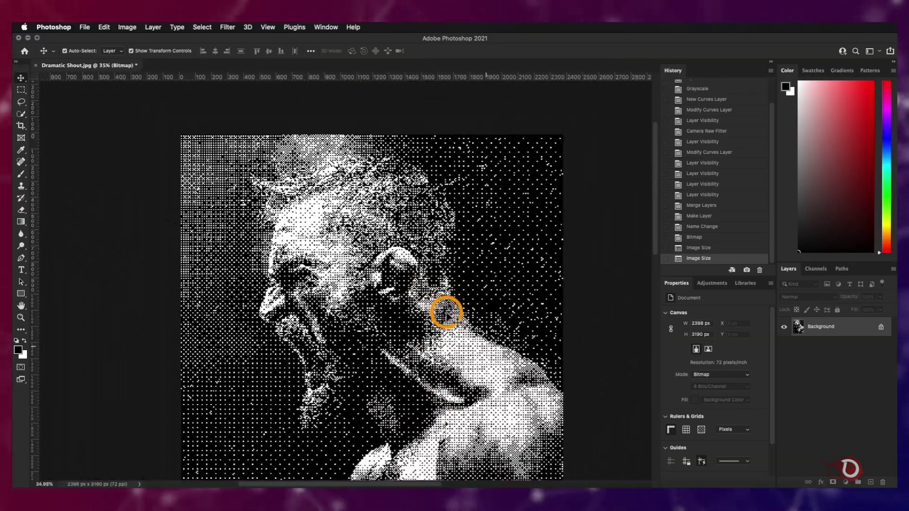
drag(447, 312, 431, 253)
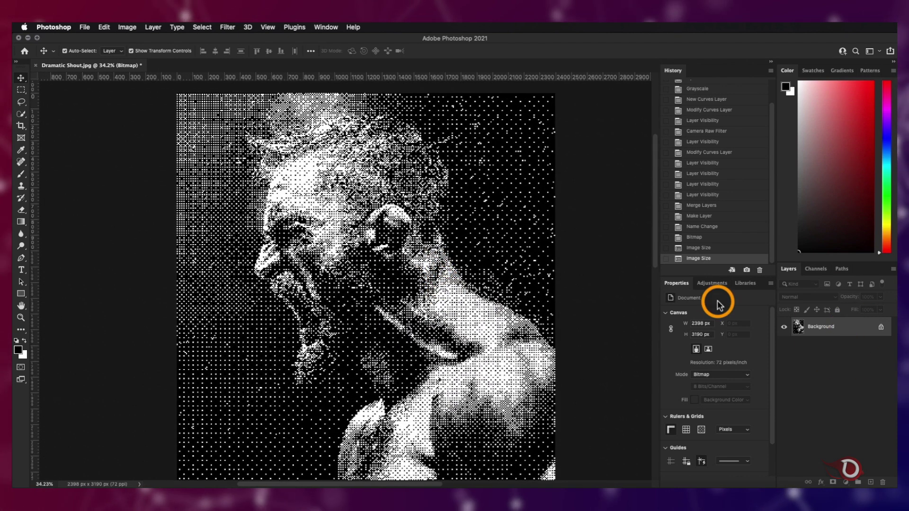
scroll(367, 273, down, 2)
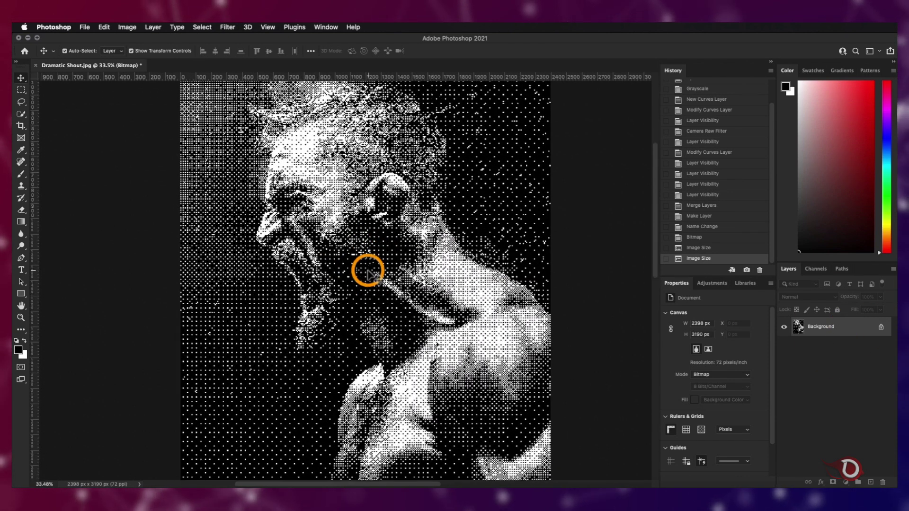
scroll(367, 272, down, 2)
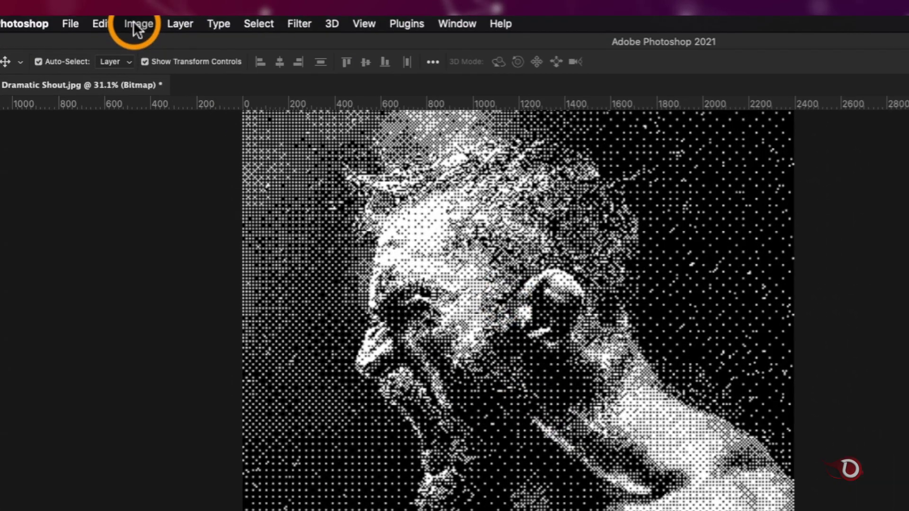
Convert the bitmap image back to Grayscale mode with a size ratio of 1.
click(127, 27)
mouse_move(128, 38)
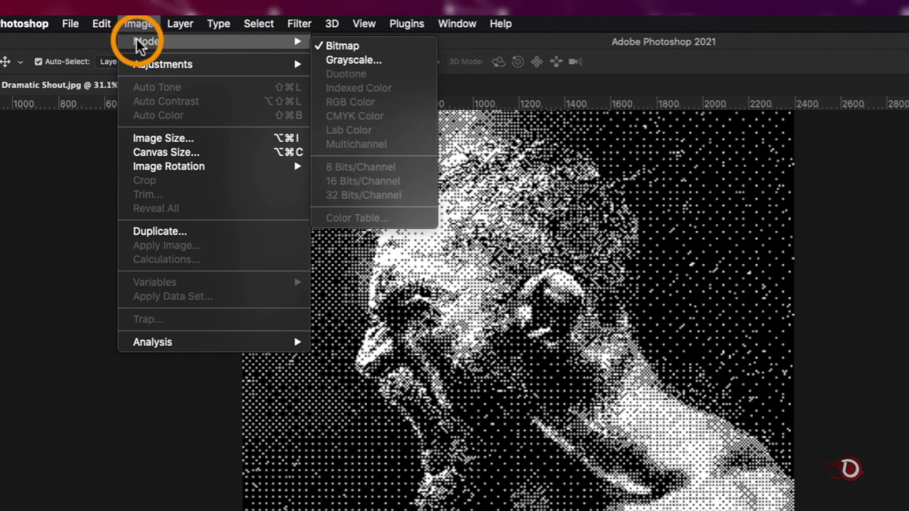
click(379, 66)
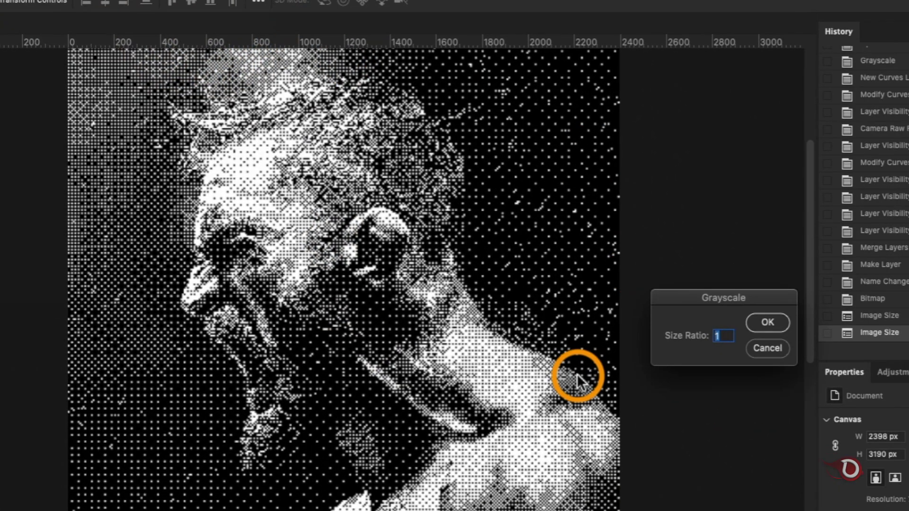
click(775, 320)
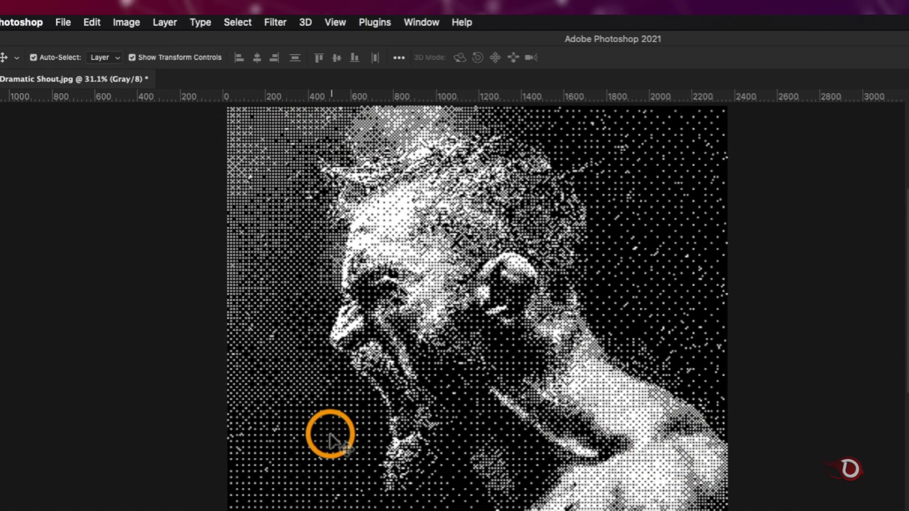
scroll(330, 440, down, 1)
Convert the image to RGB Color mode and unlock the Background into a regular layer.
click(126, 23)
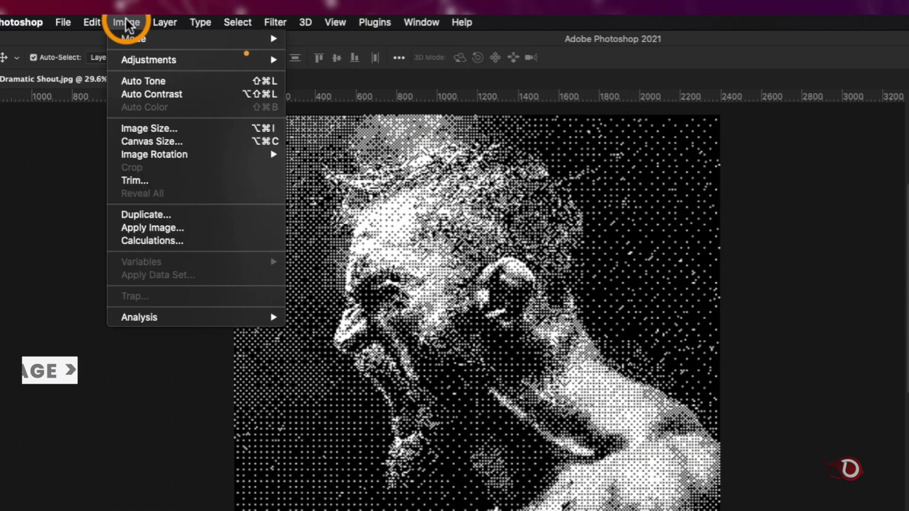
mouse_move(132, 38)
click(340, 96)
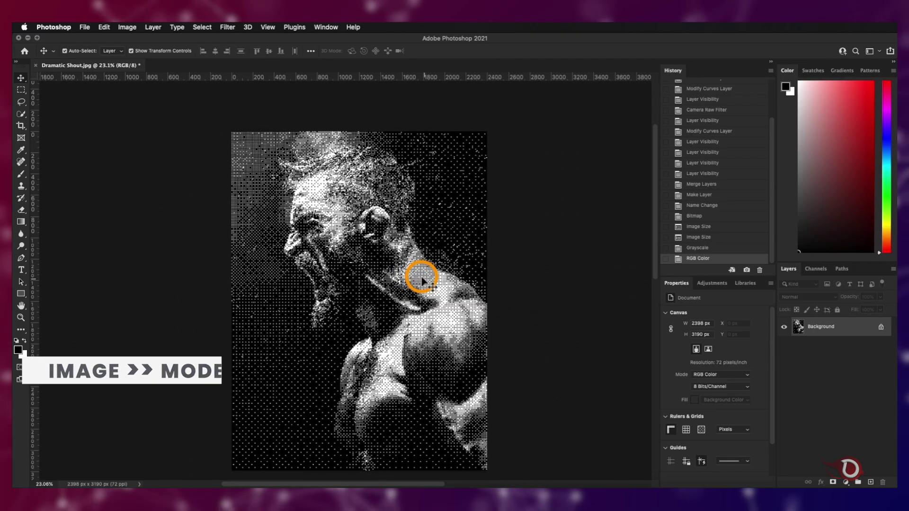
scroll(421, 278, down, 2)
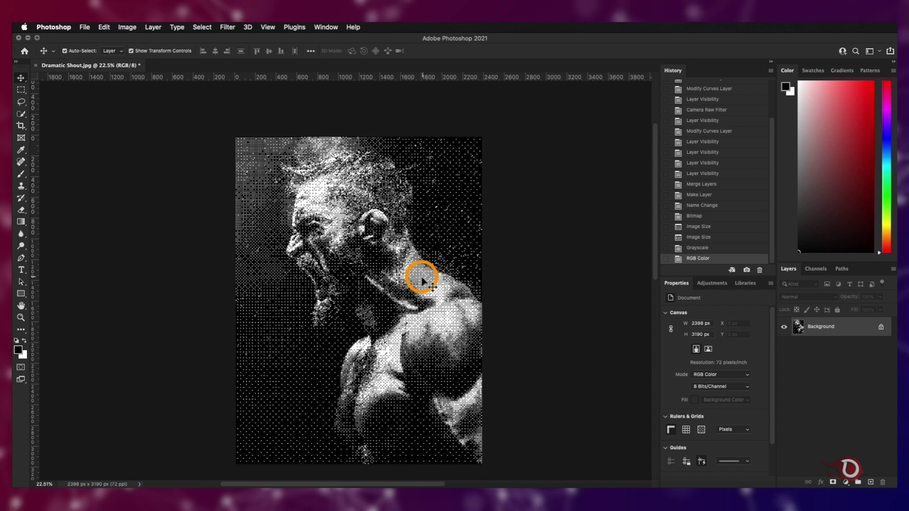
scroll(421, 278, up, 3)
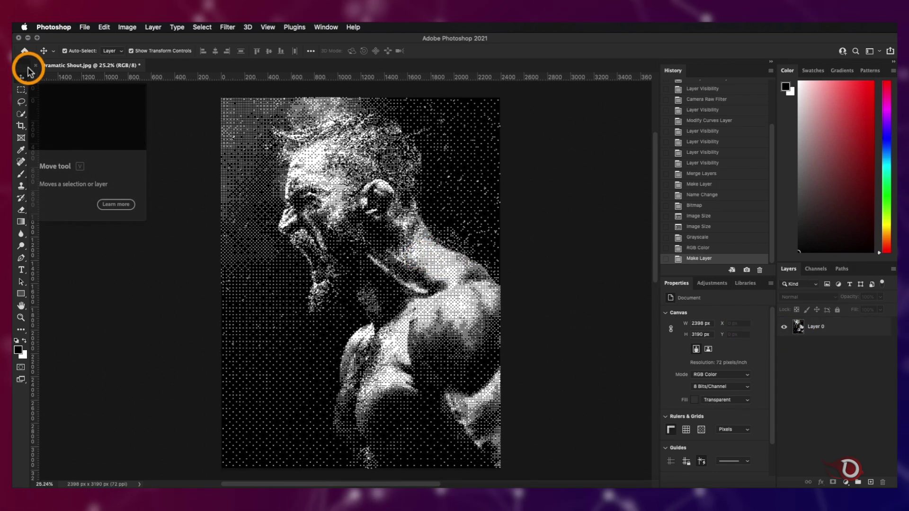
Create a new document from the recent A4 poster preset, 2480 x 3543 px at 118.11 pixels/cm with transparent background.
click(24, 50)
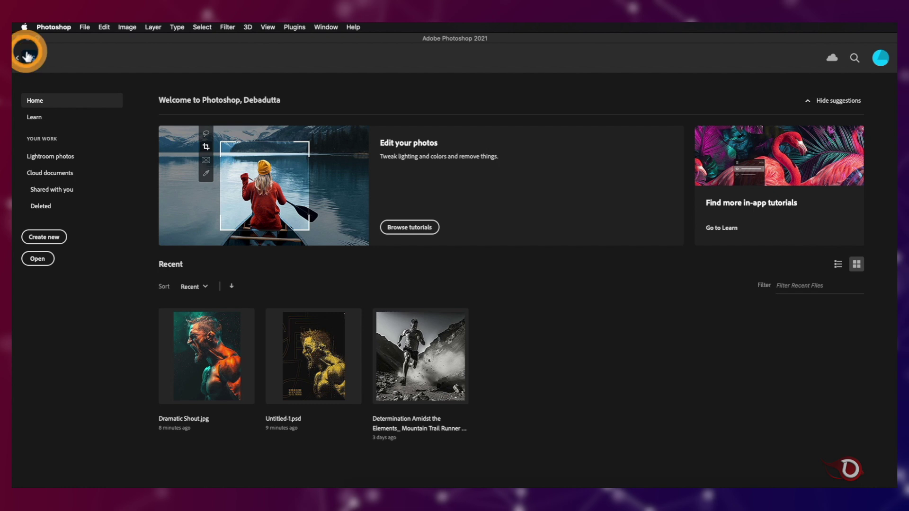
click(45, 237)
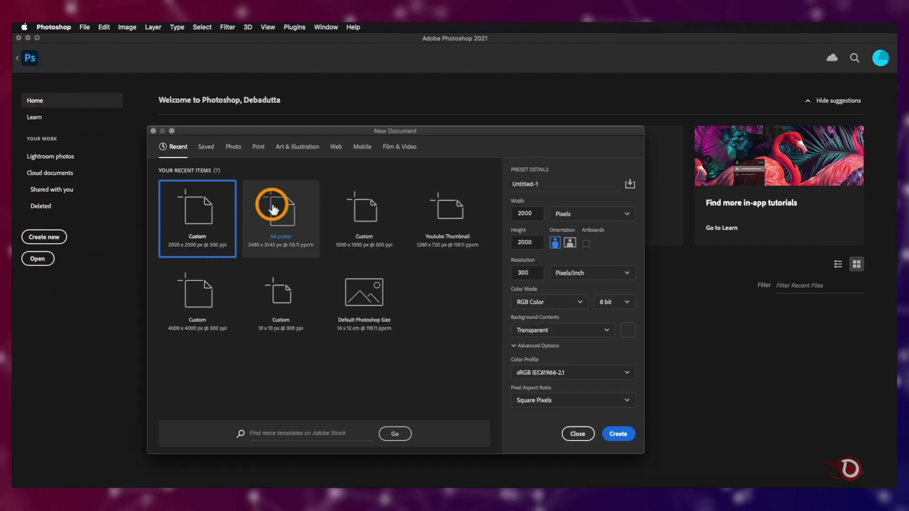
click(271, 208)
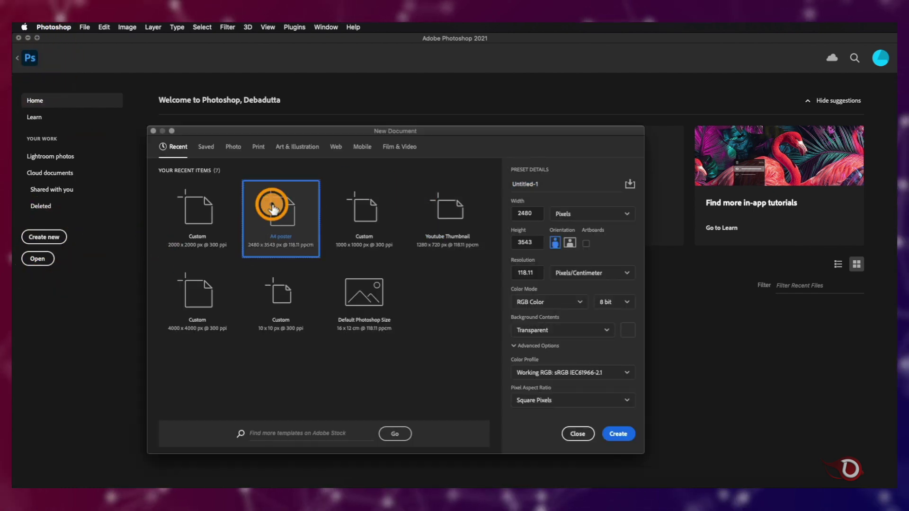
click(614, 434)
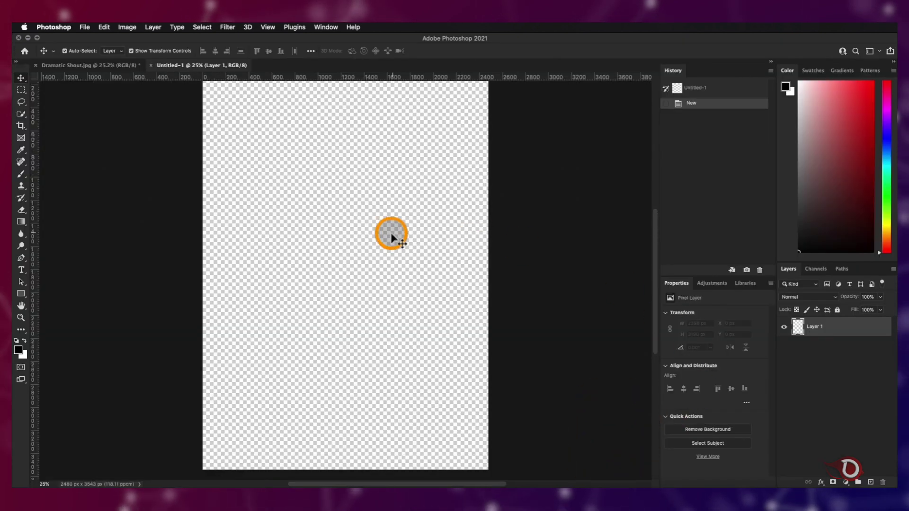
Copy the halftone layer from Dramatic Shout.jpg into Untitled-1 and centre it on the canvas.
click(109, 65)
click(798, 328)
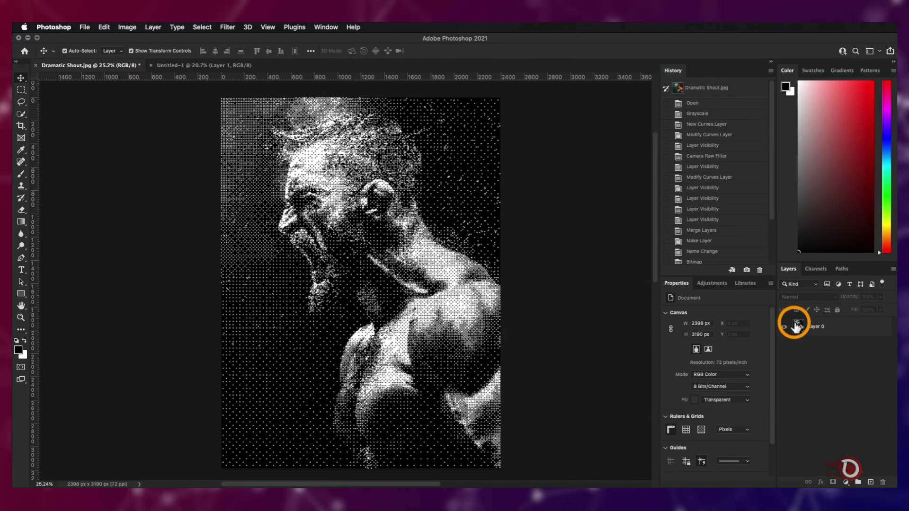
drag(209, 68, 333, 175)
drag(390, 236, 366, 249)
click(524, 263)
Rename the copied halftone layer as Subject 1.
double_click(813, 327)
text(Sub)
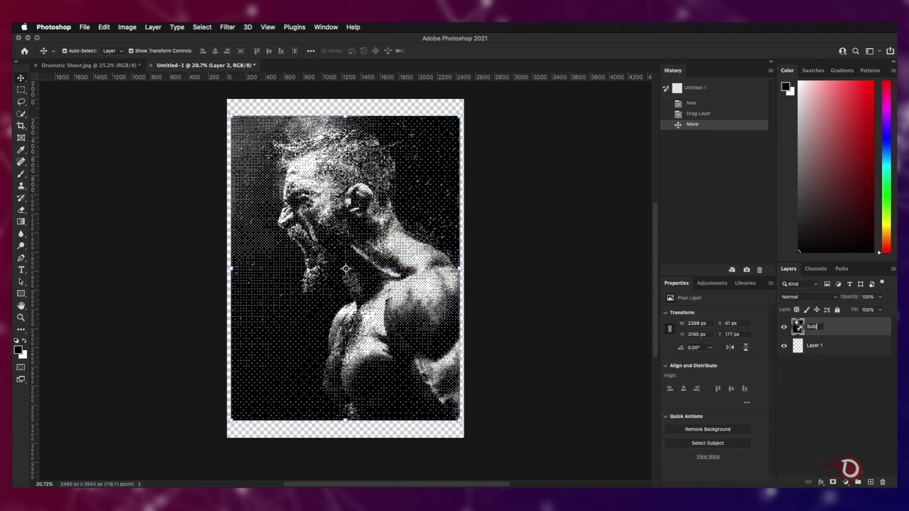
text(ject 1)
key(Return)
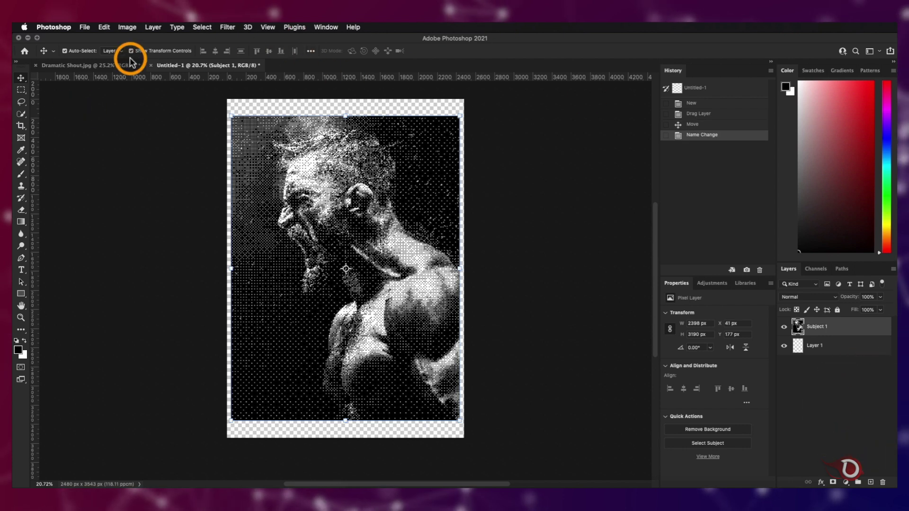
Switch to Dramatic Shout.jpg and display its History panel docked above Properties with a greater height.
click(113, 63)
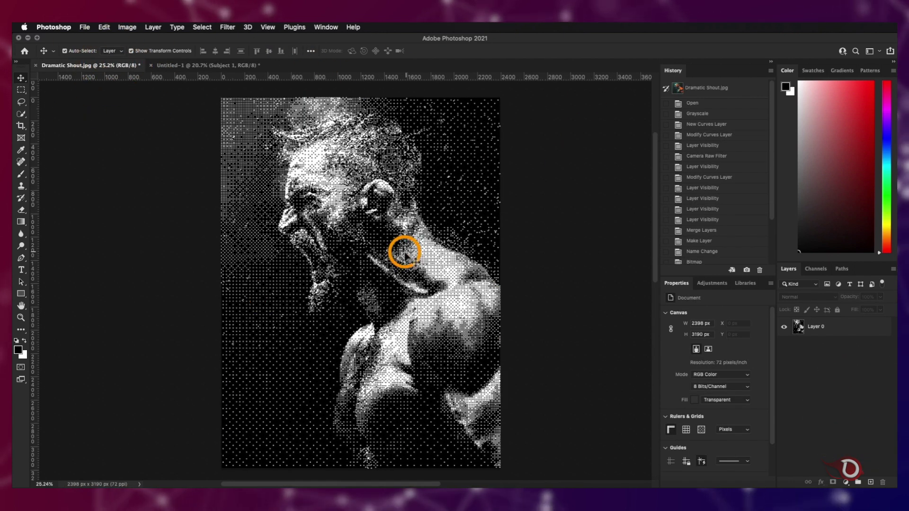
scroll(405, 255, down, 3)
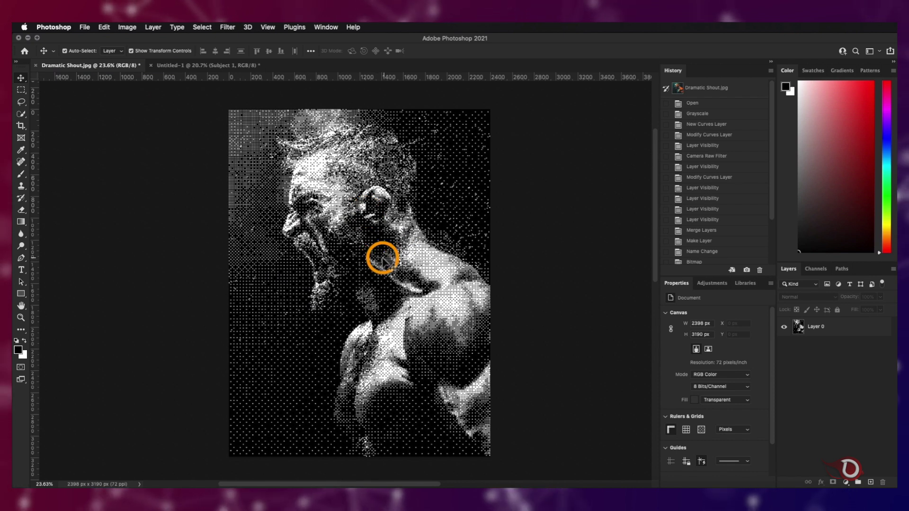
scroll(383, 262, down, 2)
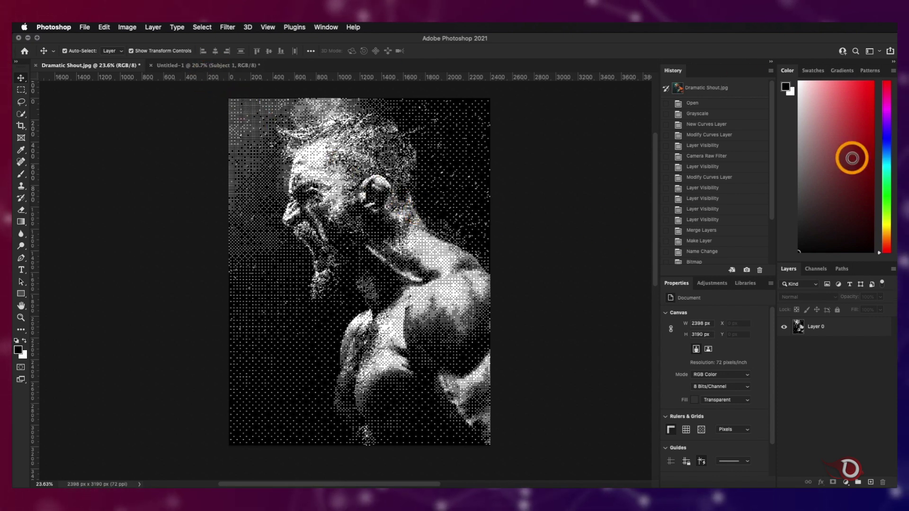
scroll(727, 201, down, 1)
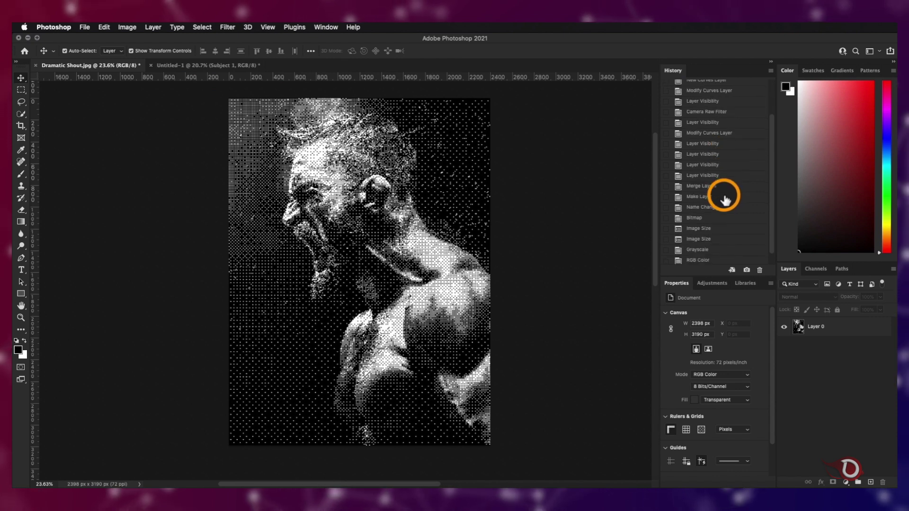
scroll(725, 198, up, 1)
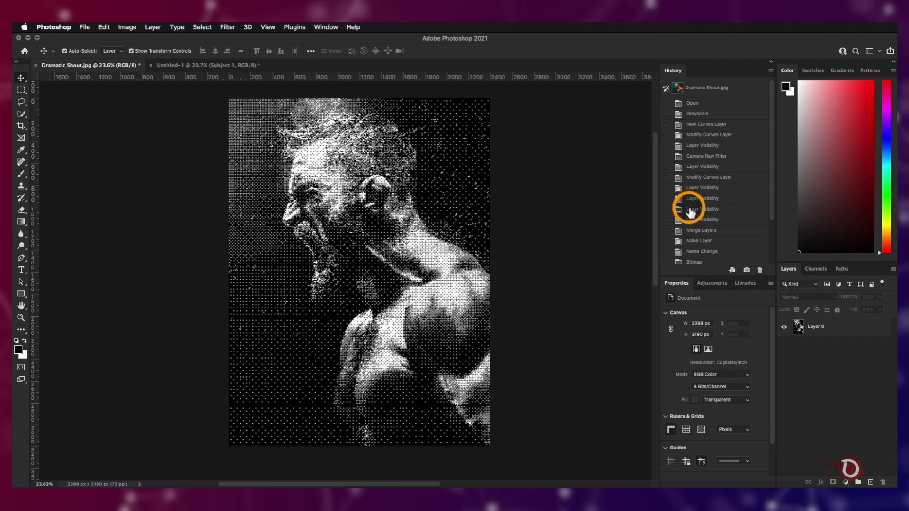
click(326, 27)
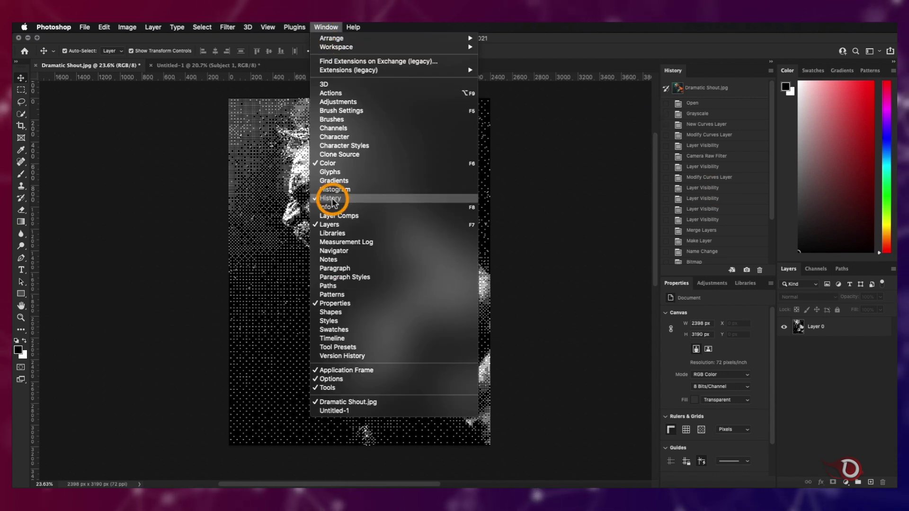
click(334, 201)
click(325, 27)
click(330, 198)
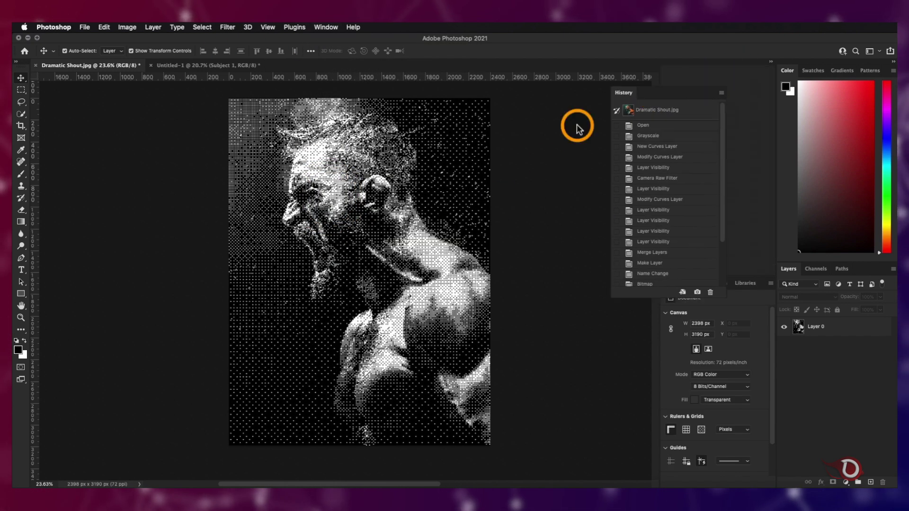
drag(577, 125, 704, 291)
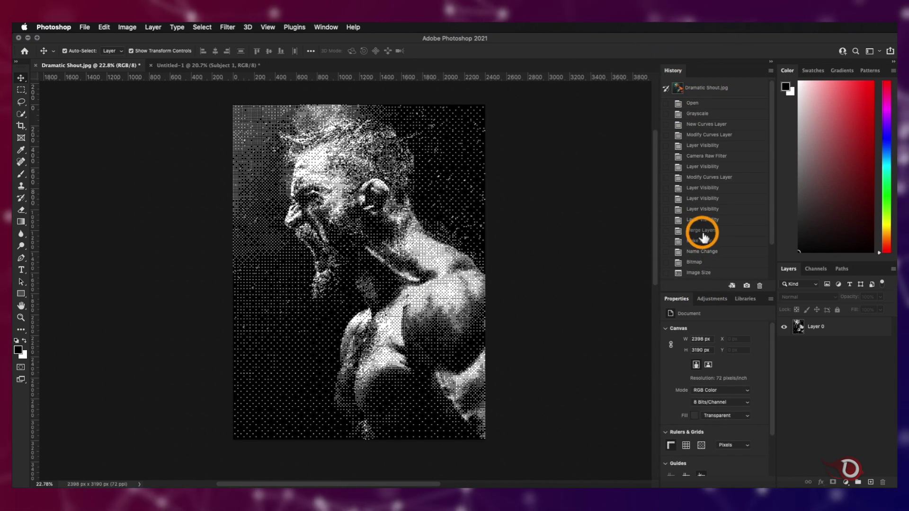
Revert Dramatic Shout.jpg to the Make Layer history state, before the bitmap conversion.
click(703, 232)
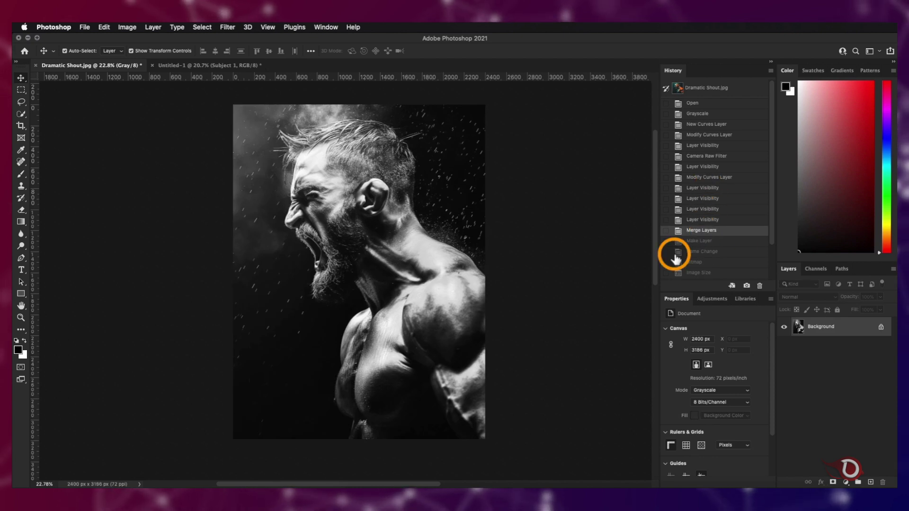
scroll(407, 278, down, 2)
scroll(407, 280, up, 3)
key(super+shift+z)
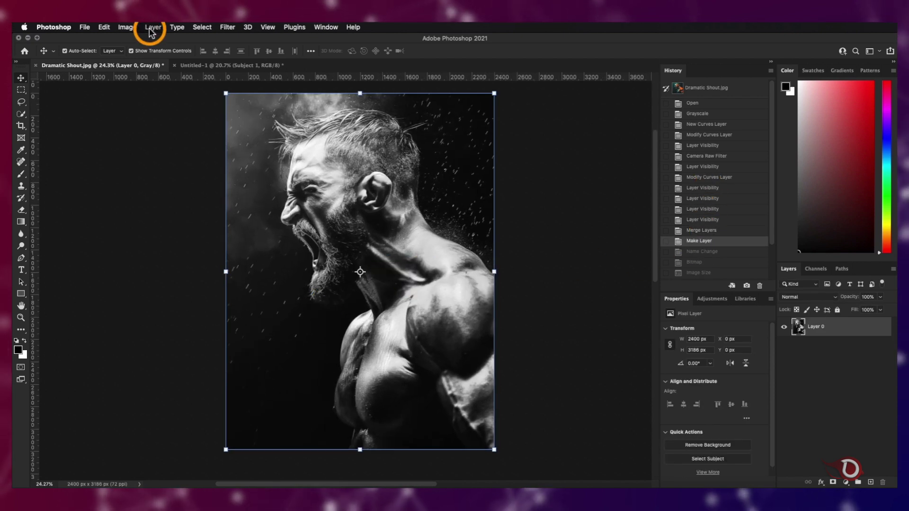
Convert the image to Bitmap at 7 pixels/inch output, using a halftone screen of 100 lines/inch, 45 degrees and Cross shape.
click(126, 27)
mouse_move(137, 35)
click(249, 41)
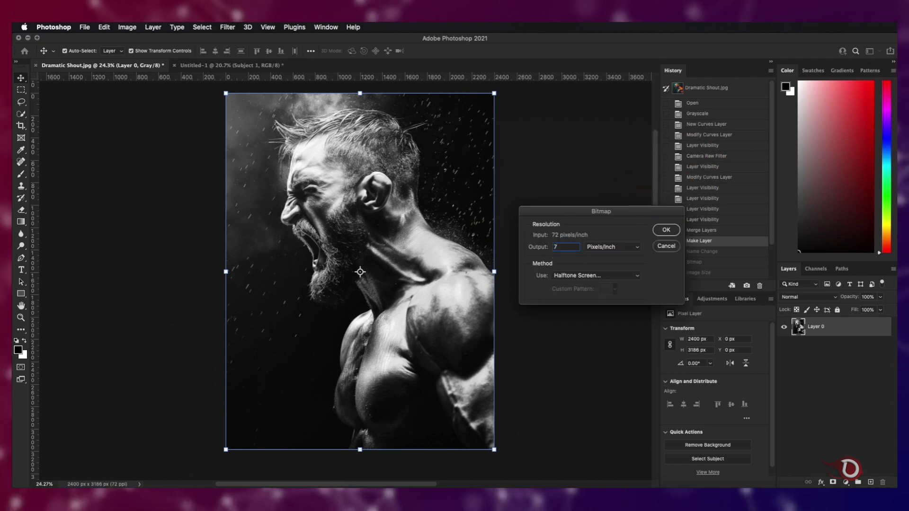
click(549, 253)
click(669, 231)
click(673, 235)
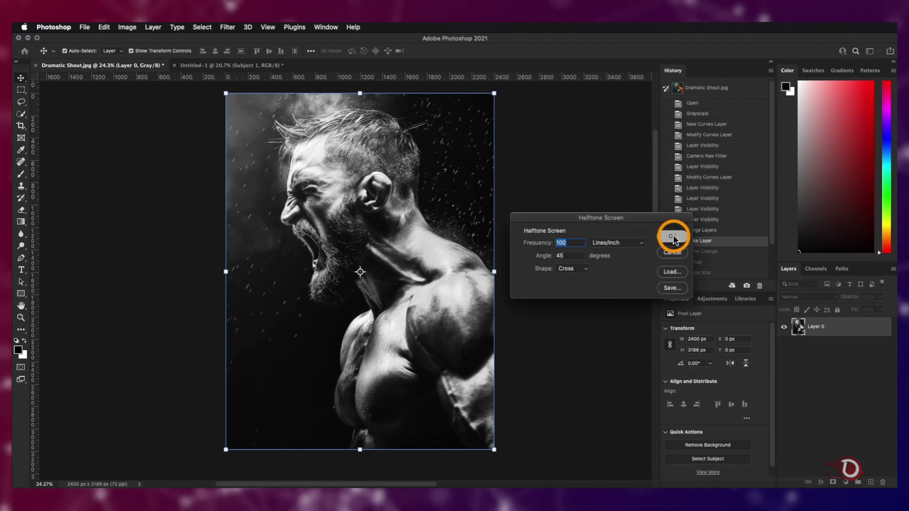
Enlarge the bitmap image by setting its resolution to 72 pixels/inch, resampled with Nearest Neighbor (hard edges).
scroll(290, 190, up, 5)
drag(257, 167, 356, 278)
scroll(432, 299, up, 5)
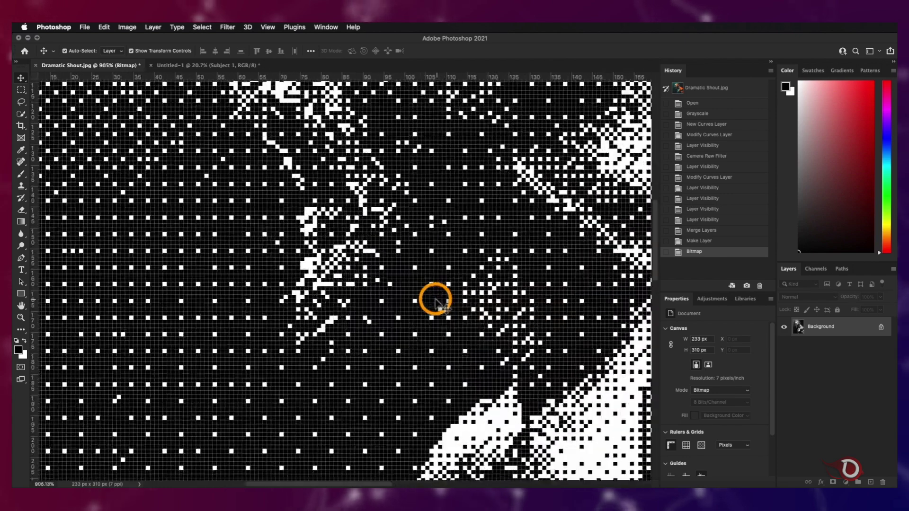
scroll(432, 321, down, 5)
scroll(434, 322, down, 3)
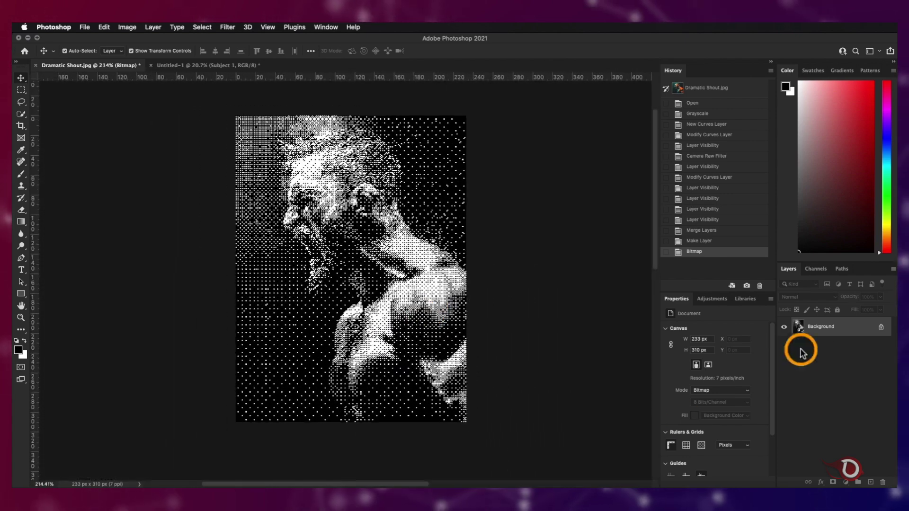
click(131, 28)
click(142, 96)
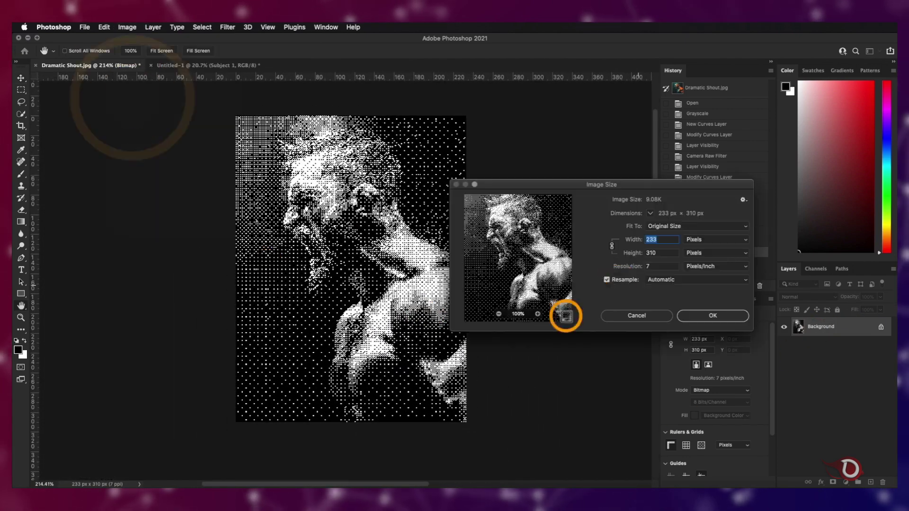
click(654, 266)
text(72)
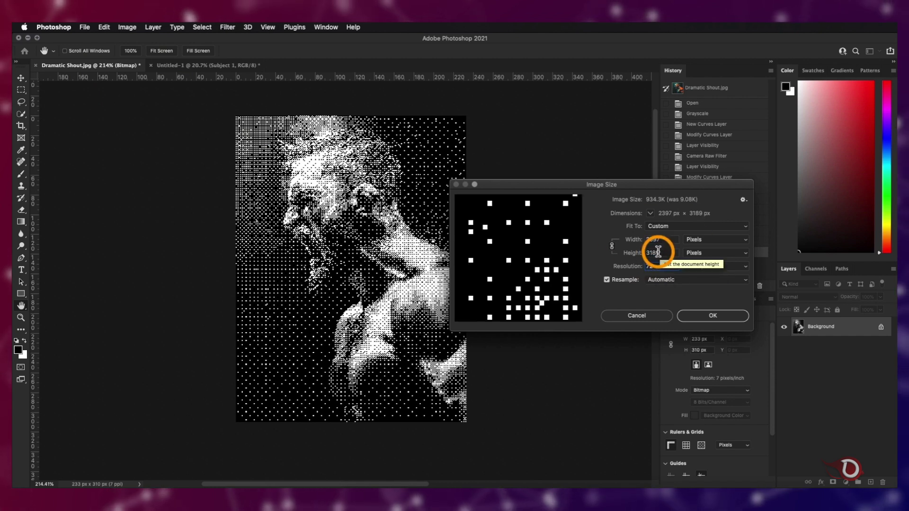
click(742, 283)
click(722, 344)
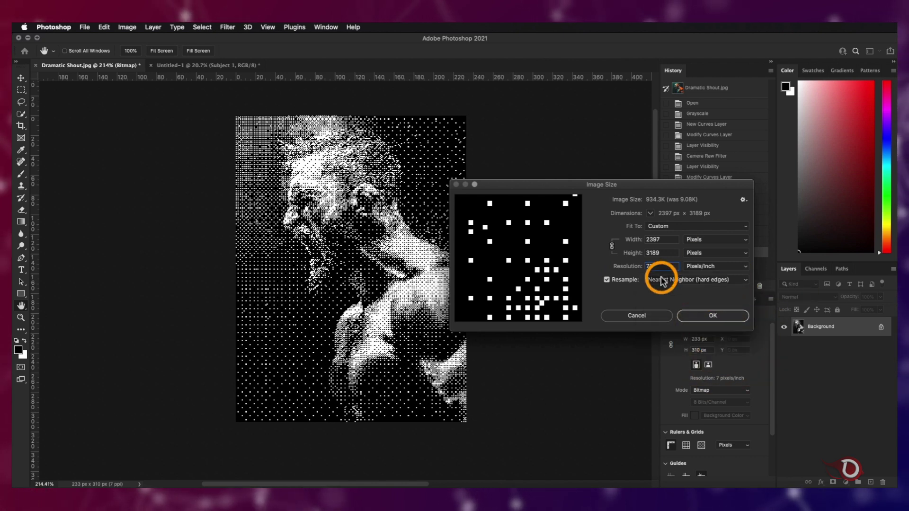
click(710, 316)
Check the coarser halftone pattern up close and convert the bitmap image to Grayscale with a size ratio of 1.
scroll(408, 319, down, 5)
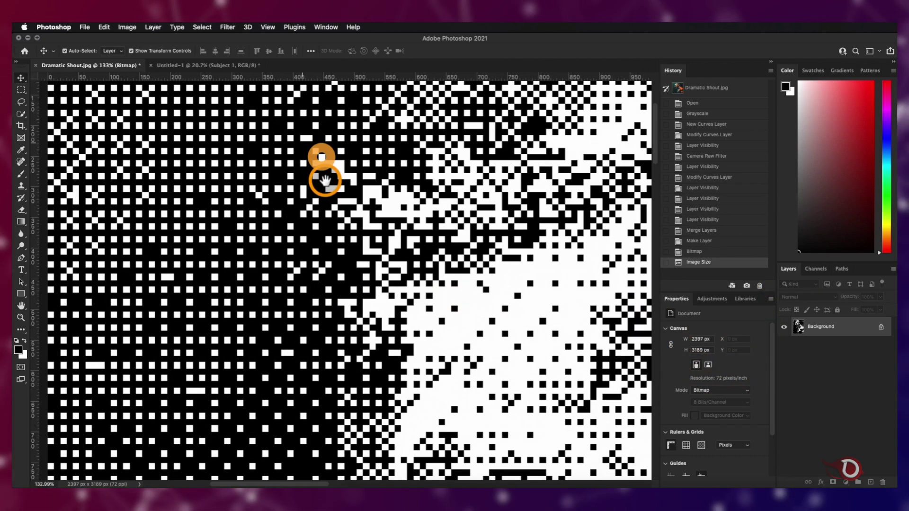
scroll(356, 205, down, 8)
scroll(392, 274, up, 8)
scroll(393, 275, down, 5)
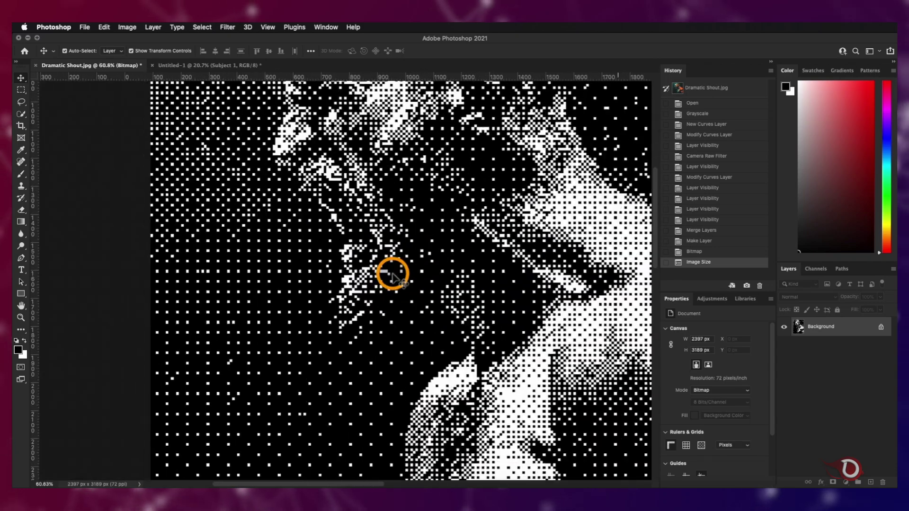
scroll(450, 294, up, 1)
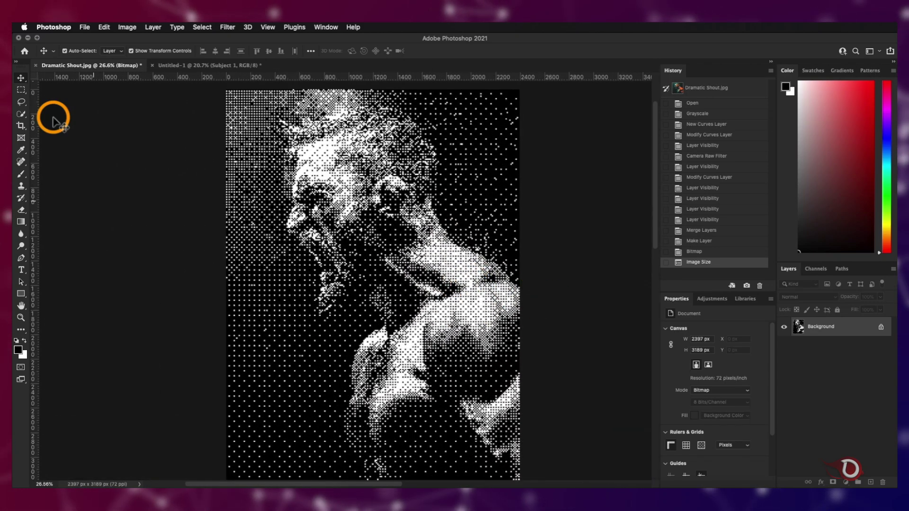
click(134, 30)
mouse_move(215, 40)
click(256, 50)
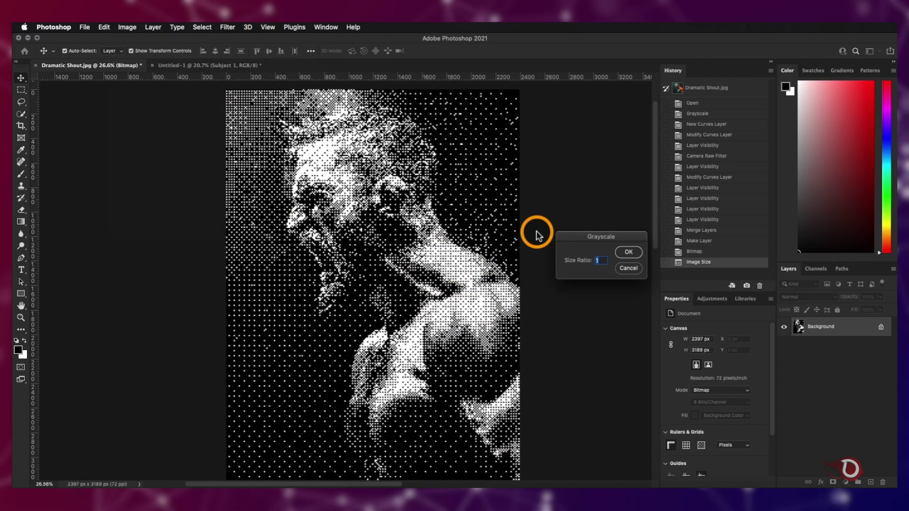
click(627, 255)
Convert the coarser halftone image to RGB Color and unlock its Background into a regular layer.
click(134, 29)
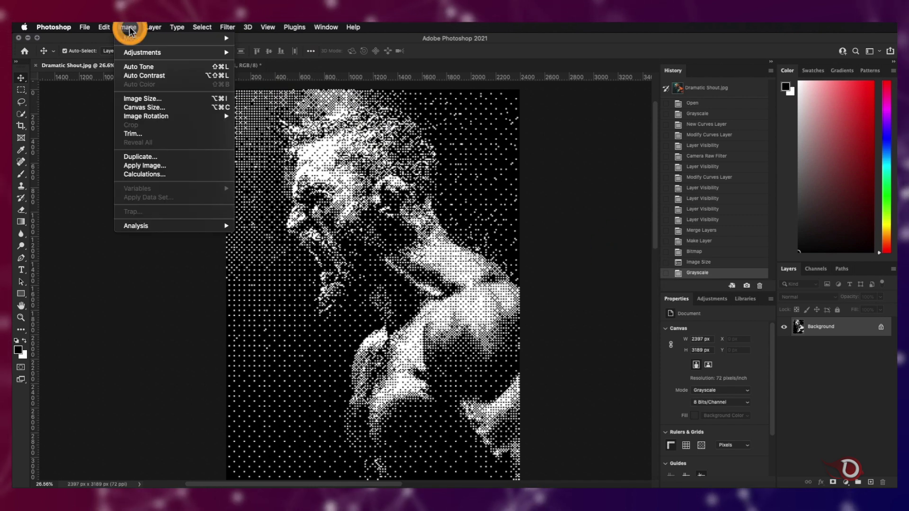
mouse_move(215, 37)
click(278, 74)
double_click(805, 325)
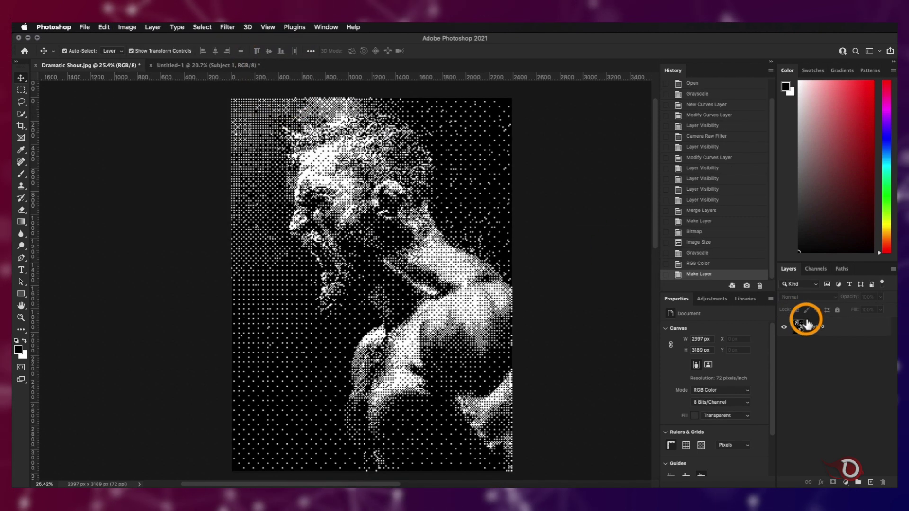
Copy the coarser halftone layer into Untitled-1, centred over Subject 1, and rename it as Subject 2.
drag(811, 333, 349, 245)
double_click(815, 326)
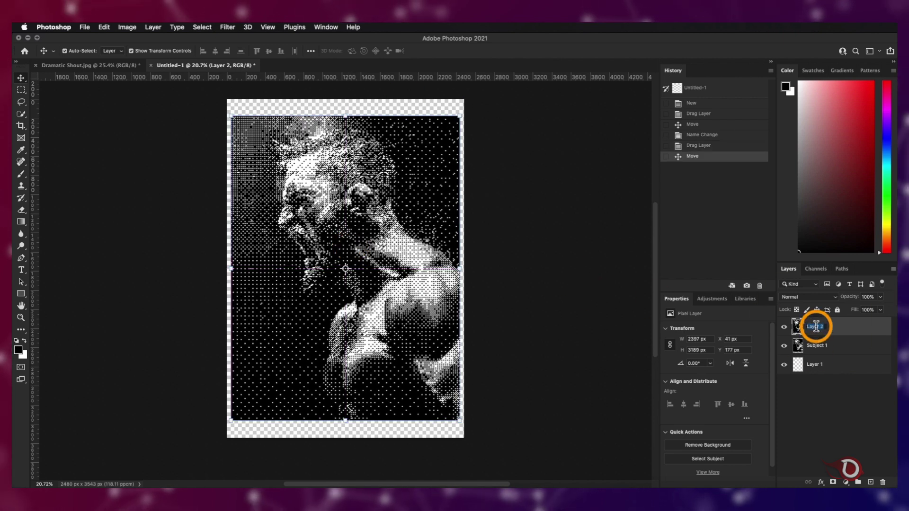
key(Return)
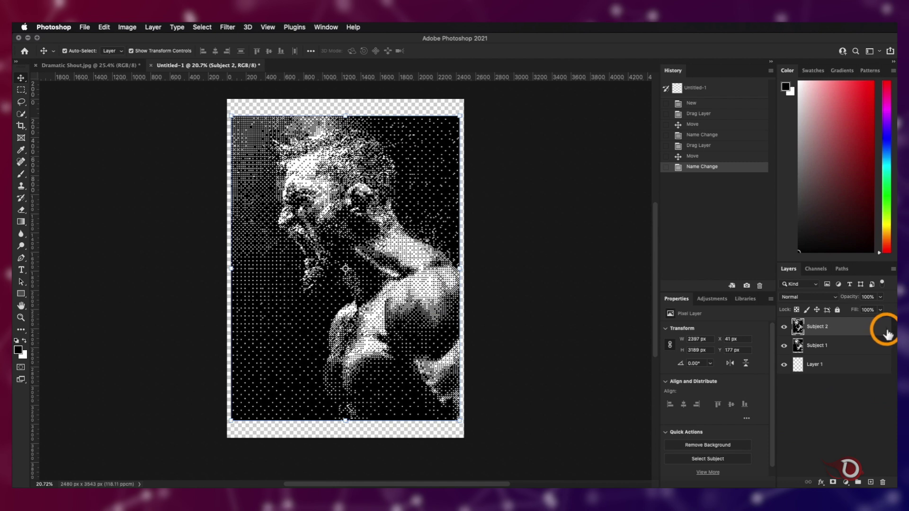
Link the Subject 1 and Subject 2 layers together.
shift+click(881, 348)
click(809, 481)
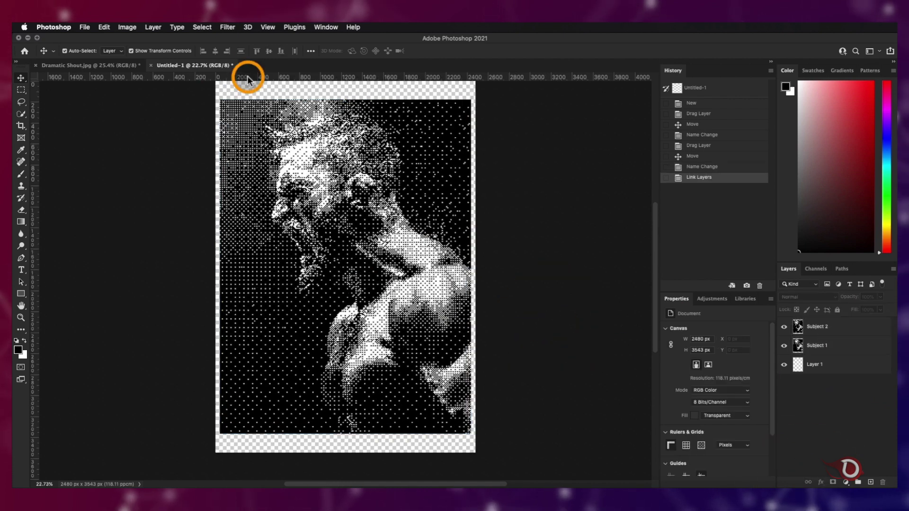
Close the Dramatic Shout.jpg document without saving its changes.
click(100, 69)
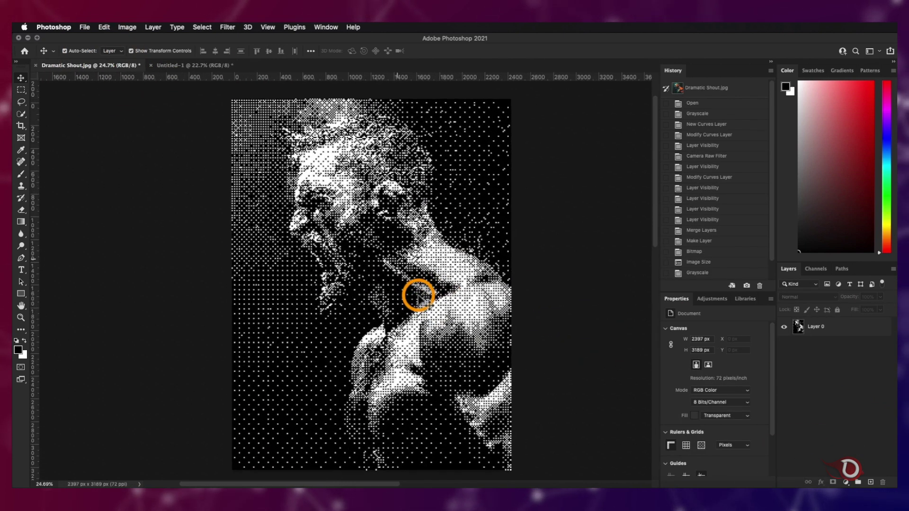
scroll(418, 296, up, 1)
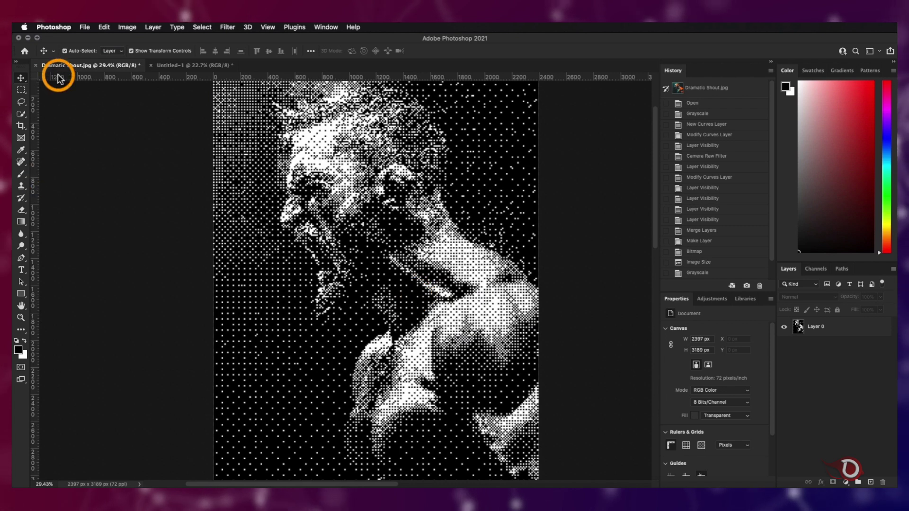
click(36, 65)
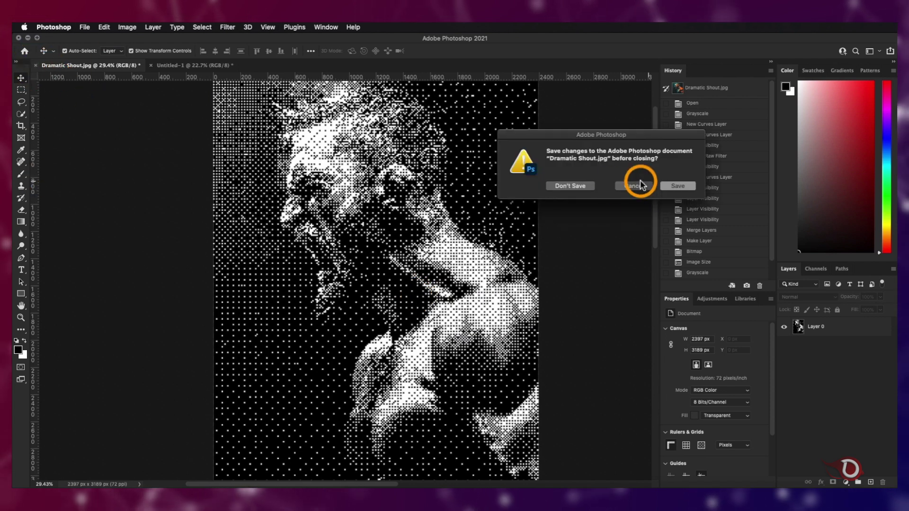
click(571, 186)
Add a Solid Color fill layer in near-black 070707 beneath the two subject layers.
scroll(386, 318, down, 2)
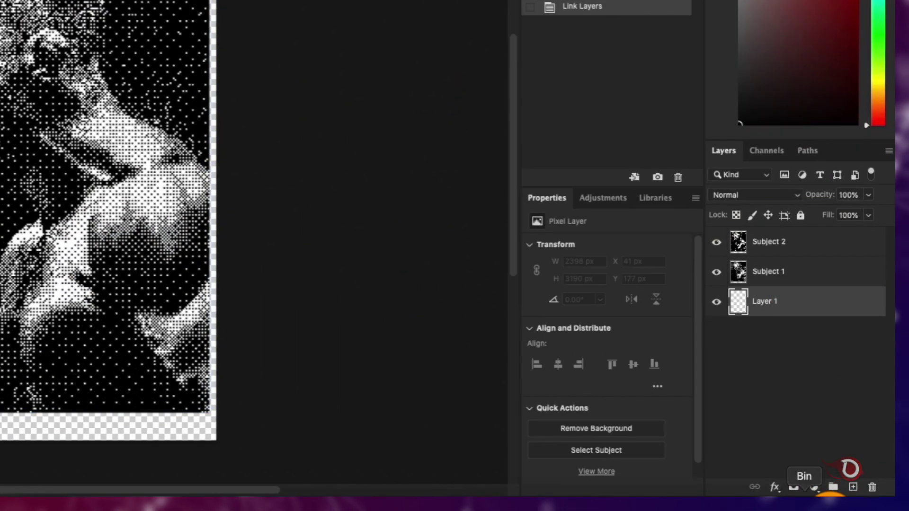
click(814, 488)
click(825, 211)
click(242, 210)
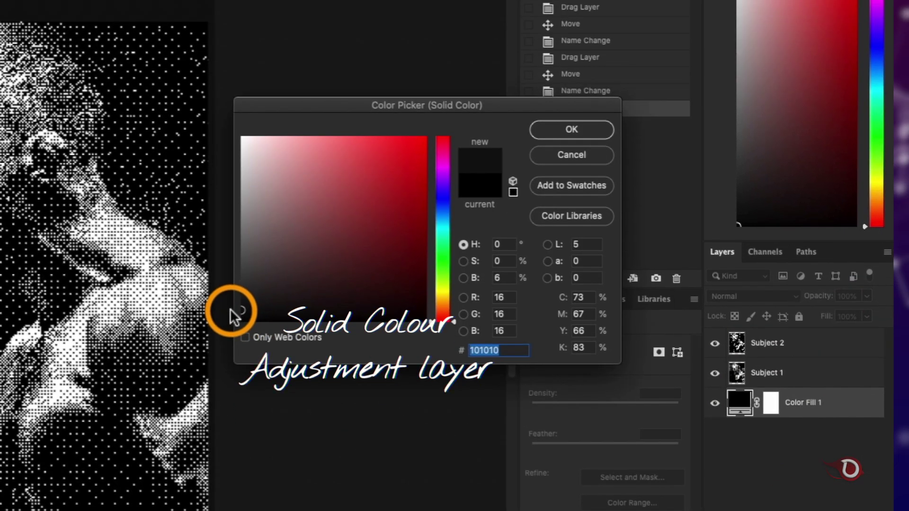
drag(235, 317, 227, 325)
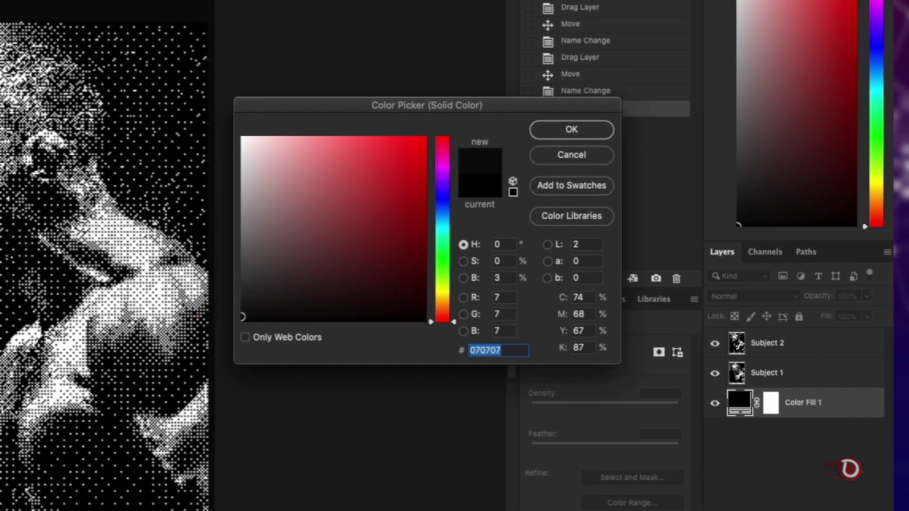
click(549, 134)
Rename the colour fill layer as BG.
click(817, 406)
double_click(800, 404)
text(B)
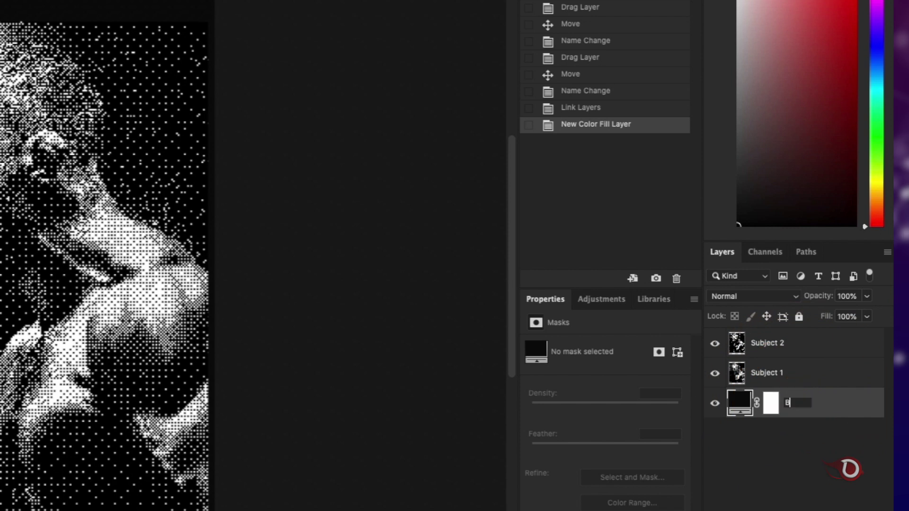
text(G)
key(Return)
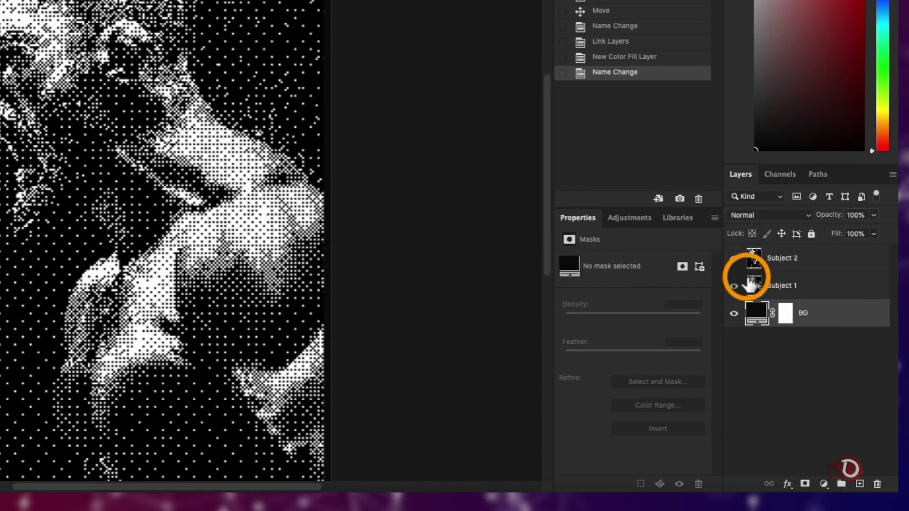
Add a layer mask to Subject 2 and choose the Soft Round brush for painting on it.
click(753, 261)
click(804, 484)
click(33, 137)
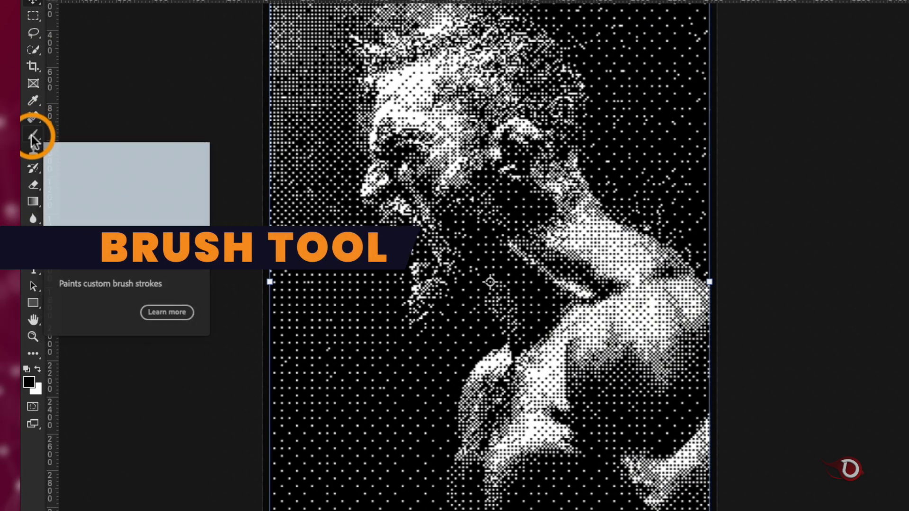
click(32, 137)
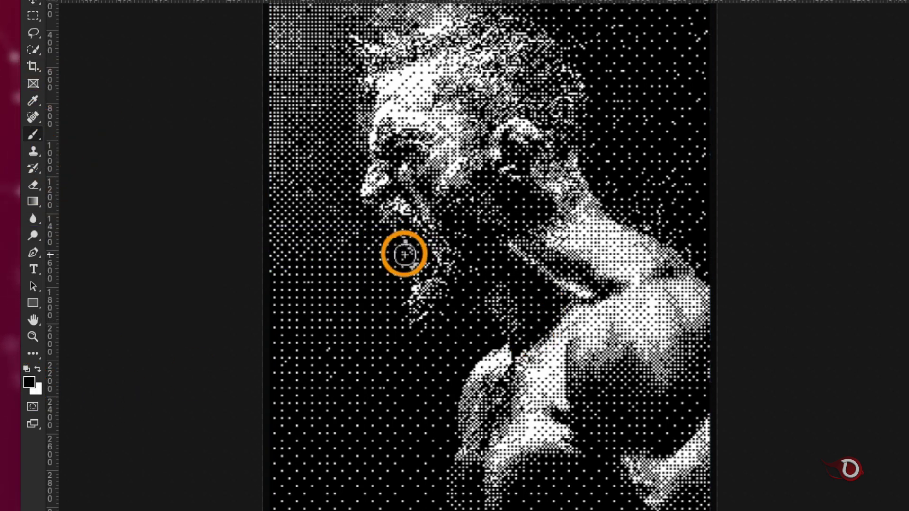
right_click(445, 182)
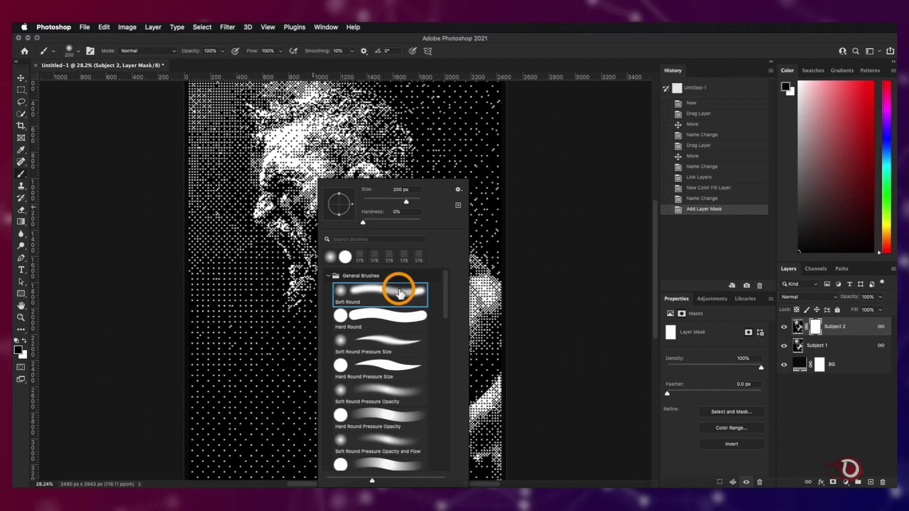
double_click(578, 298)
Reduce the brush size to 90 px and paint black over the eye area on the Subject 2 mask.
scroll(252, 225, up, 5)
drag(289, 200, 365, 283)
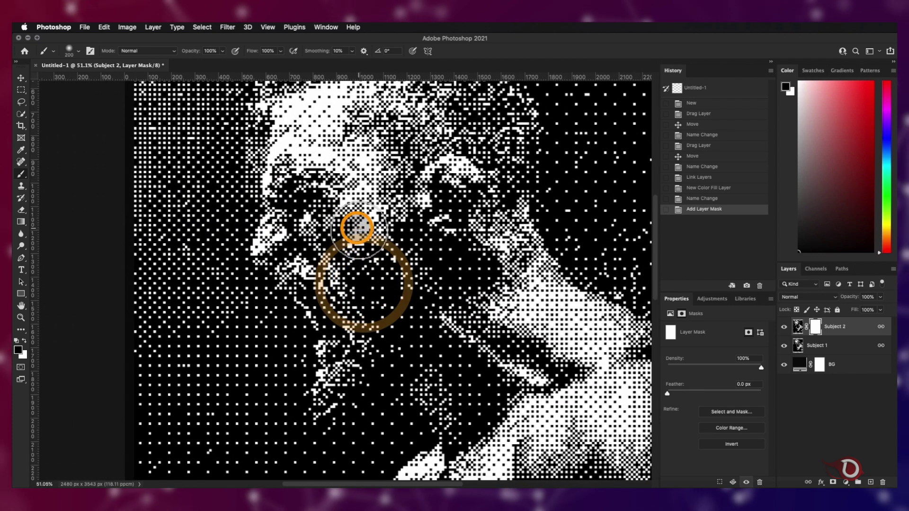
key(bracketleft)
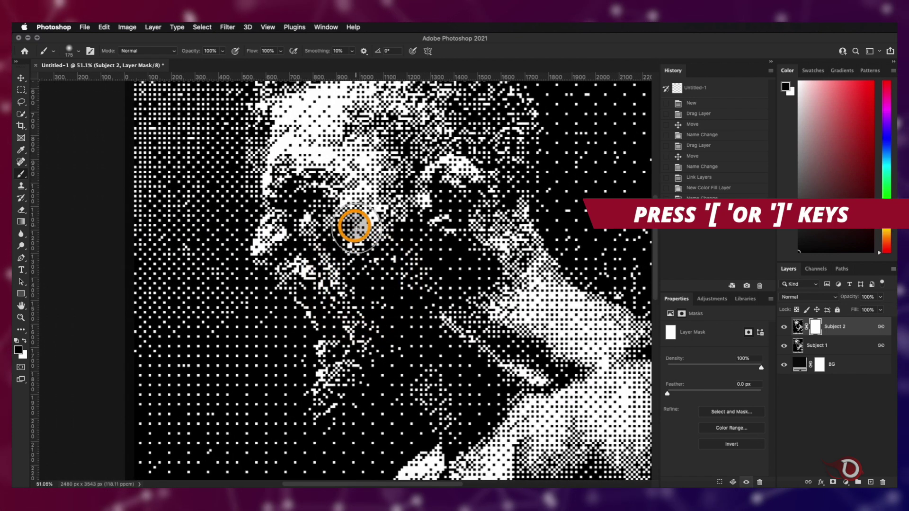
key(bracketleft)
key(bracketleft)
key(bracketleft)
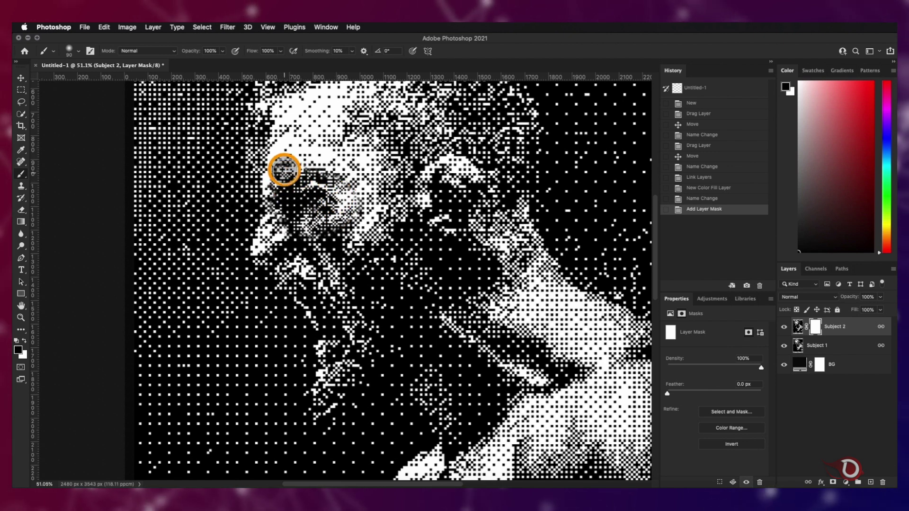
drag(281, 165, 289, 172)
Switch to the Hard Round brush and mask Subject 2 over the cheek, moustache, jaw and ear.
right_click(288, 173)
double_click(361, 308)
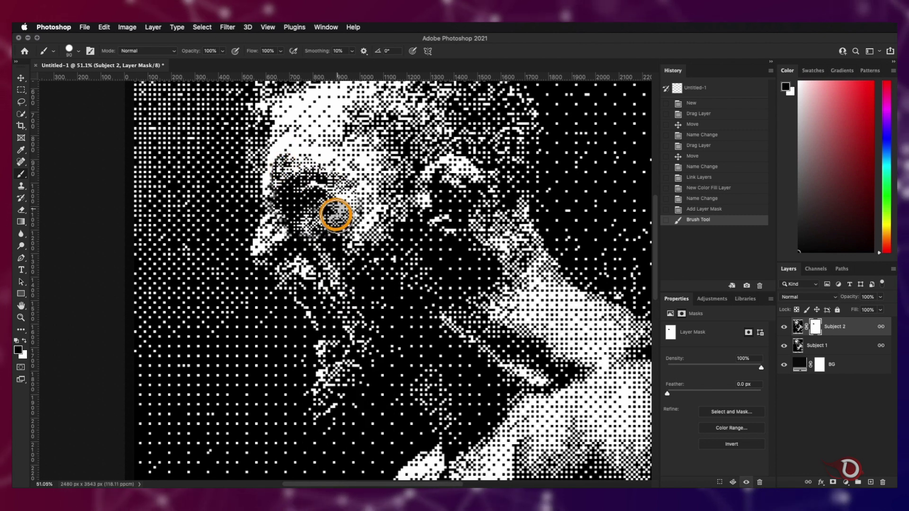
mouse_move(303, 234)
mouse_down()
mouse_move(352, 221)
mouse_move(335, 232)
mouse_move(347, 226)
mouse_move(330, 277)
mouse_move(327, 258)
mouse_up()
scroll(335, 229, down, 3)
drag(413, 246, 379, 262)
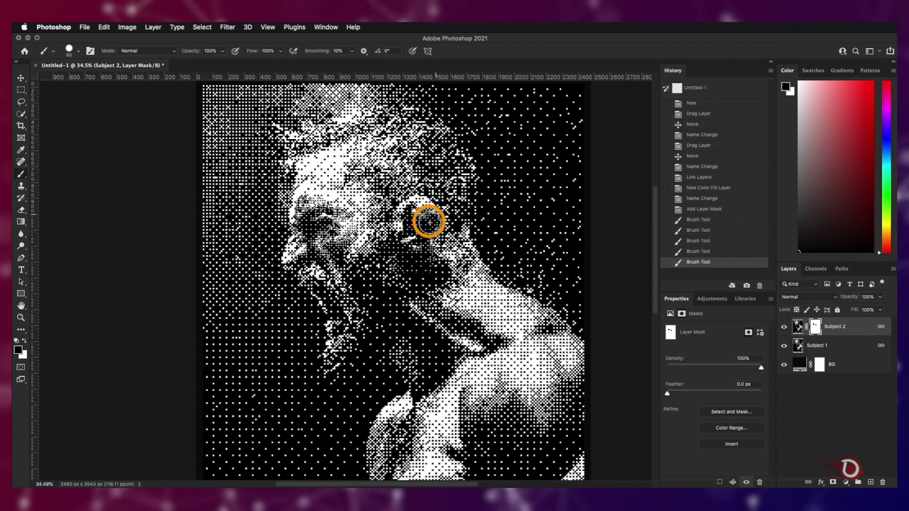
mouse_move(428, 221)
mouse_down()
mouse_move(422, 258)
mouse_move(429, 204)
mouse_move(404, 219)
mouse_move(398, 266)
mouse_up()
Mask Subject 2 over the hair, side of the head and lower jaw, enlarging the brush to 175 px.
scroll(398, 265, up, 1)
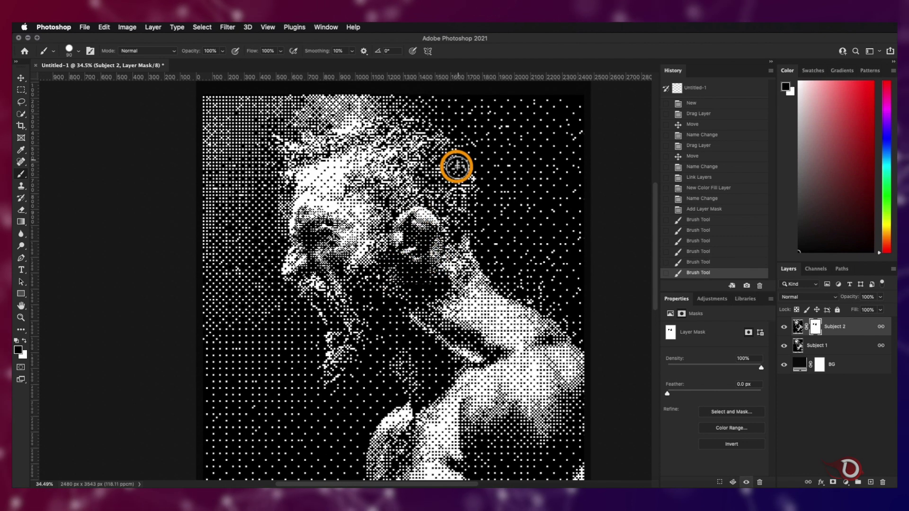
drag(394, 132, 314, 143)
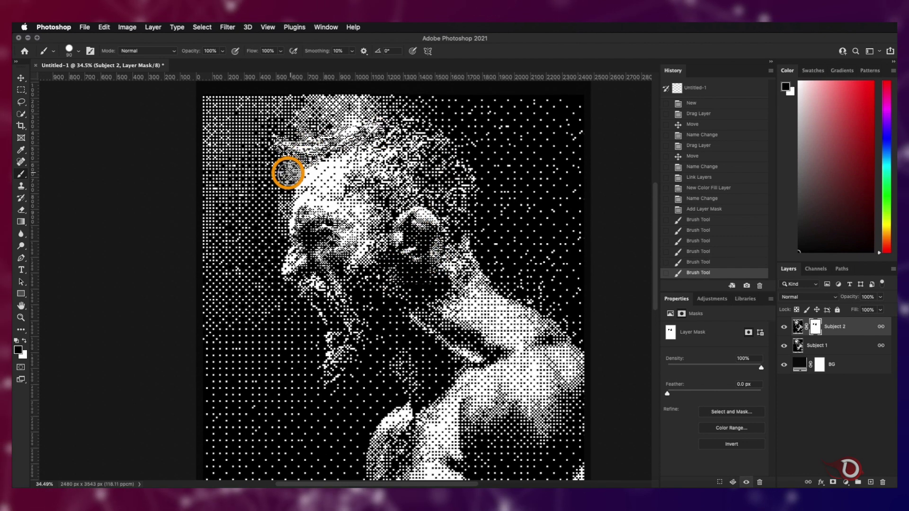
drag(288, 173, 282, 179)
mouse_move(402, 162)
mouse_down()
mouse_move(463, 234)
mouse_move(369, 245)
mouse_move(377, 271)
mouse_up()
scroll(438, 200, down, 3)
scroll(426, 206, up, 3)
key(bracketright)
drag(395, 251, 420, 228)
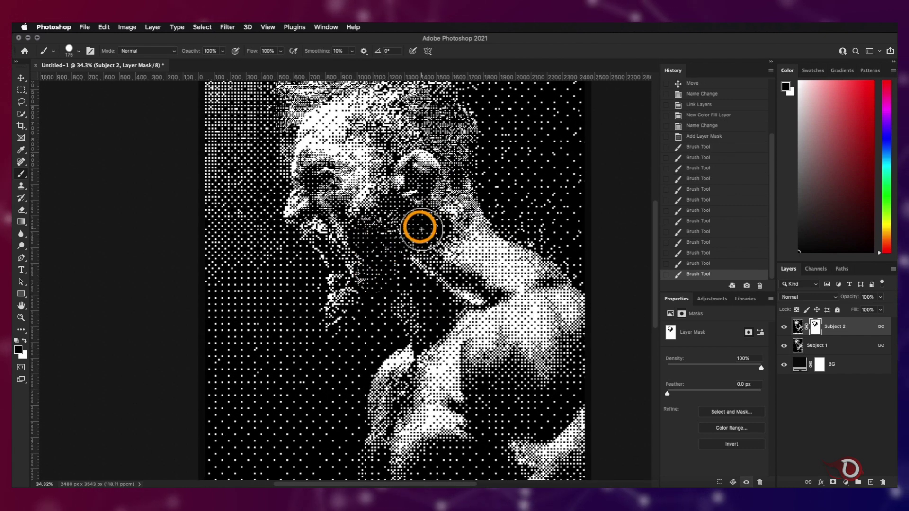
Combine Subject 1 and Subject 2 into a single layer and rename it as Subject.
scroll(424, 310, down, 3)
scroll(392, 331, up, 1)
scroll(426, 322, down, 2)
scroll(450, 317, down, 2)
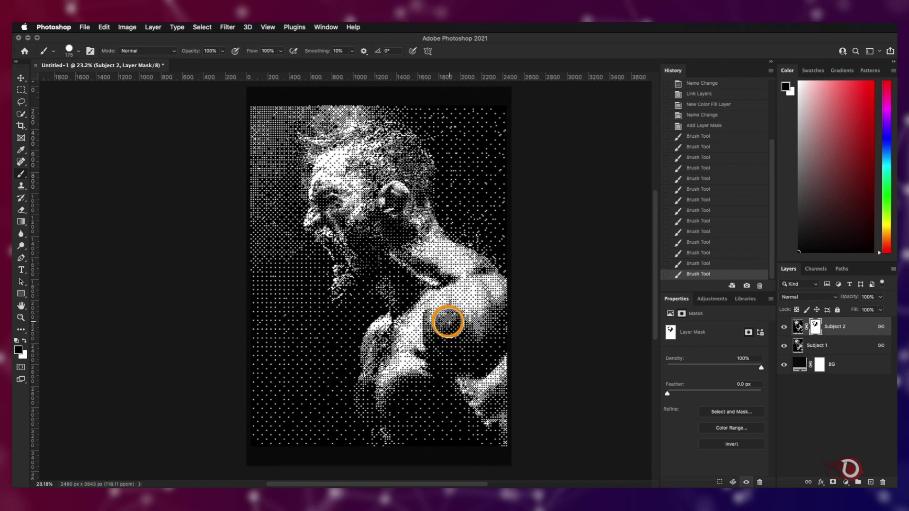
shift+click(834, 345)
right_click(837, 349)
click(858, 211)
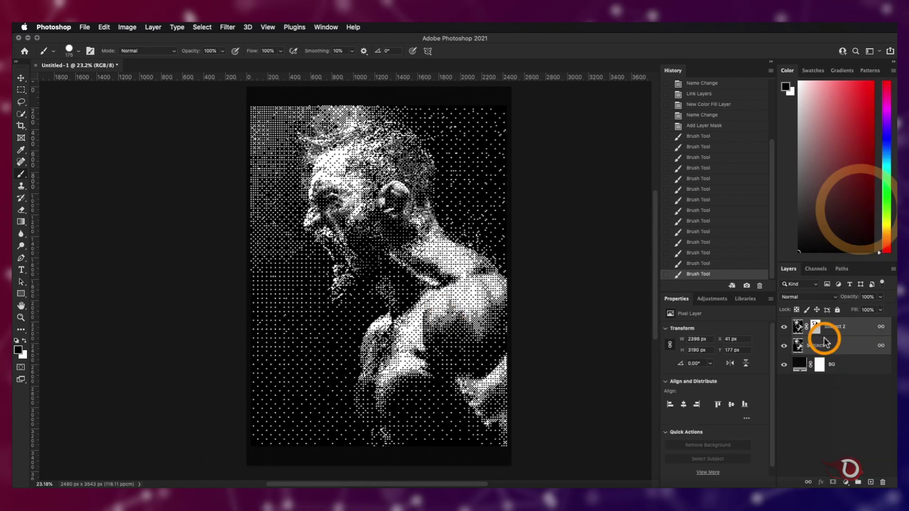
double_click(817, 327)
key(Right)
key(BackSpace)
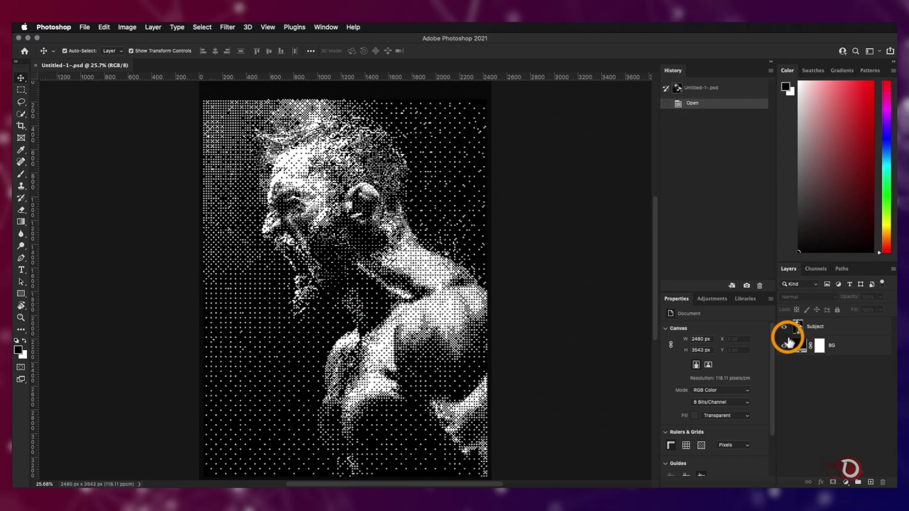
Add a layer mask to the Subject layer and choose the Hard Round brush.
click(833, 482)
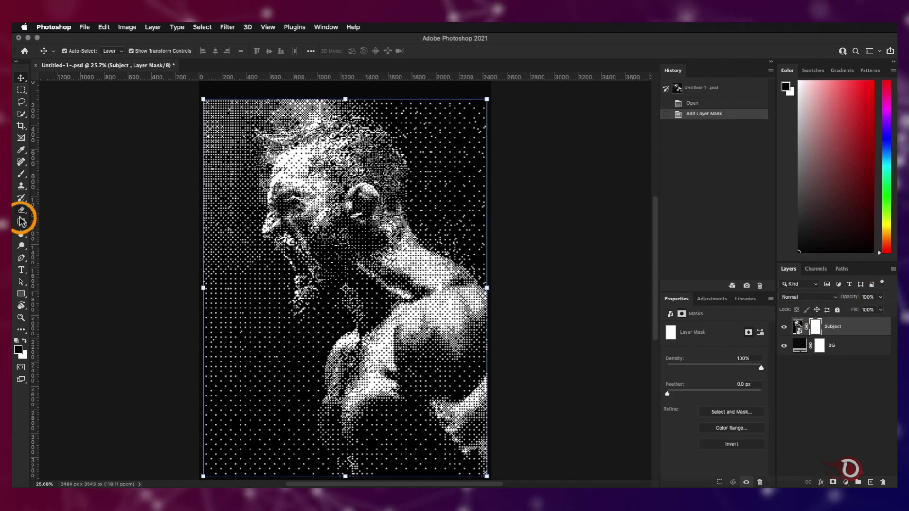
click(21, 176)
click(71, 173)
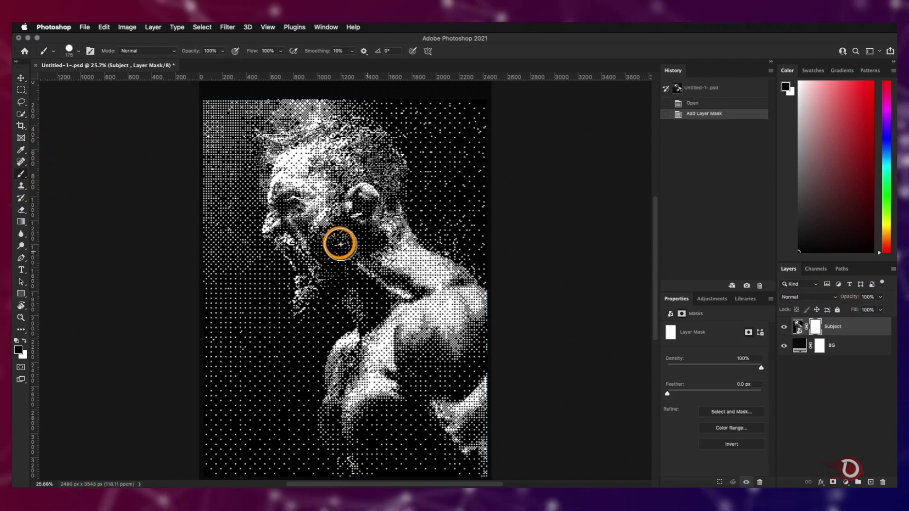
scroll(315, 246, up, 2)
scroll(316, 246, down, 1)
right_click(341, 208)
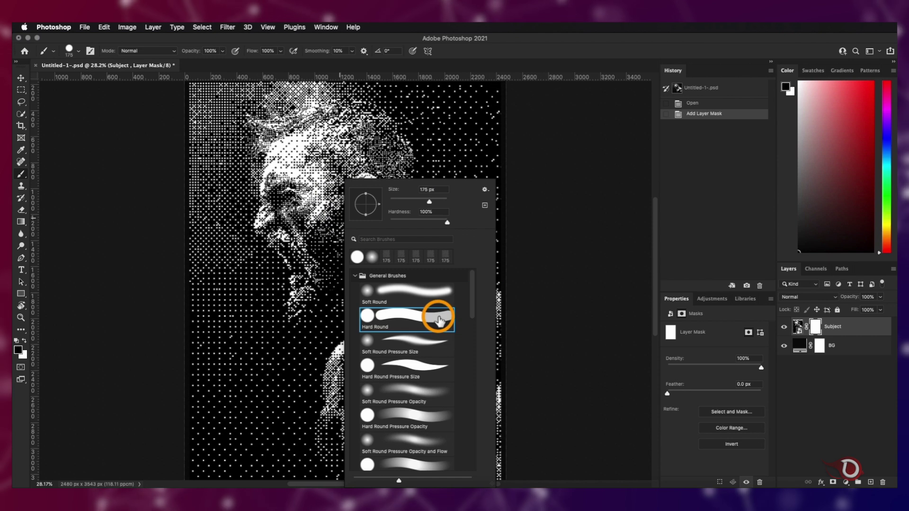
double_click(439, 321)
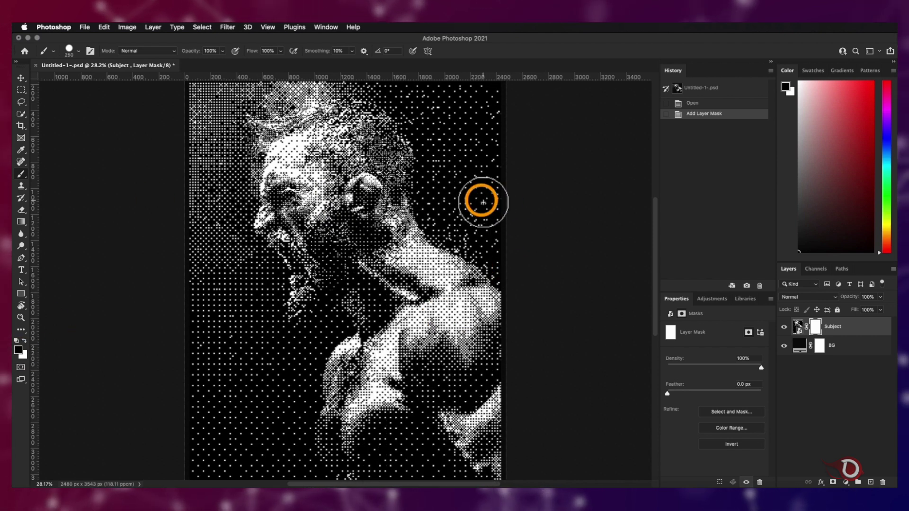
Enlarge the brush to 300 px and mask out the halftone dots behind the man's head and back.
key(bracketright)
key(bracketright)
key(bracketright)
mouse_move(495, 209)
mouse_down()
mouse_move(477, 112)
mouse_move(496, 112)
mouse_move(488, 162)
mouse_move(441, 109)
mouse_move(440, 119)
mouse_move(438, 102)
mouse_move(418, 110)
mouse_move(439, 154)
mouse_move(438, 201)
mouse_move(471, 199)
mouse_move(449, 225)
mouse_move(483, 261)
mouse_move(467, 250)
mouse_move(492, 239)
mouse_up()
drag(421, 320, 495, 210)
Mask out the halftone dots below the arms and in the background in front of the chest.
drag(484, 406, 518, 392)
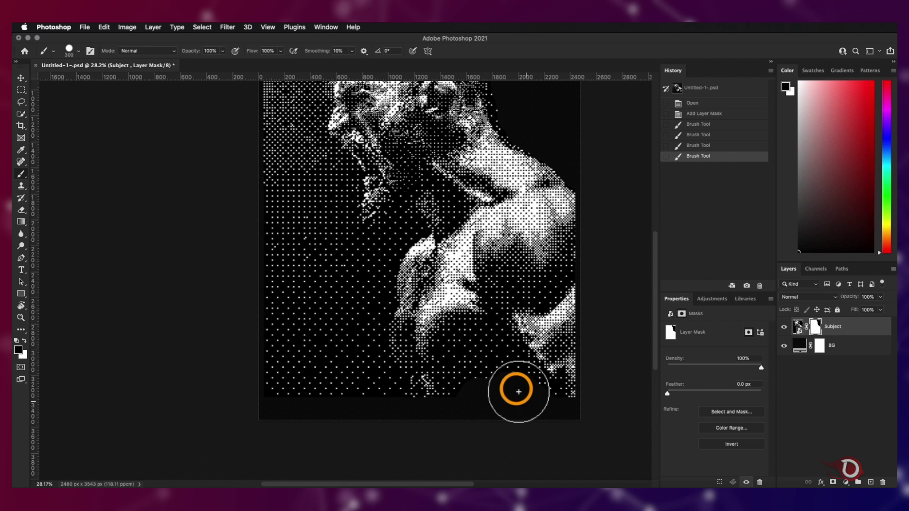
click(494, 377)
mouse_move(359, 374)
mouse_down()
mouse_move(376, 303)
mouse_move(350, 391)
mouse_up()
mouse_move(325, 345)
mouse_down()
mouse_move(294, 238)
mouse_move(268, 392)
mouse_move(341, 385)
mouse_move(333, 288)
mouse_move(369, 243)
mouse_move(334, 278)
mouse_up()
click(512, 368)
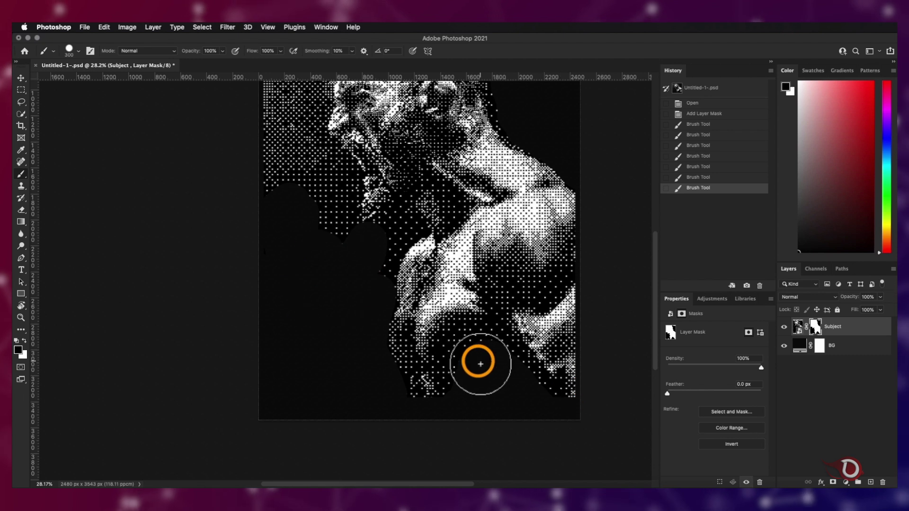
Paint white on the Subject mask to restore the halftone dots over the lower arm and torso.
key(x)
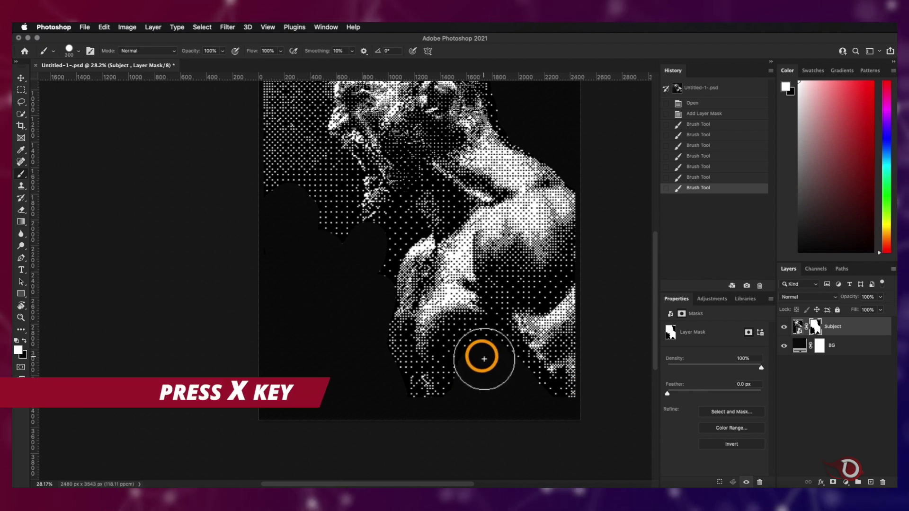
mouse_move(482, 351)
mouse_down()
mouse_move(458, 367)
mouse_move(524, 351)
mouse_up()
click(475, 365)
Return to black and mask out the remaining dots below the beard and along the front of the arm.
key(x)
mouse_move(317, 207)
mouse_down()
mouse_move(382, 323)
mouse_move(404, 316)
mouse_up()
click(405, 327)
click(408, 347)
drag(407, 347, 435, 367)
click(432, 378)
Mask out the background dots in front of the face and above the head.
drag(339, 303, 327, 138)
drag(336, 128, 381, 93)
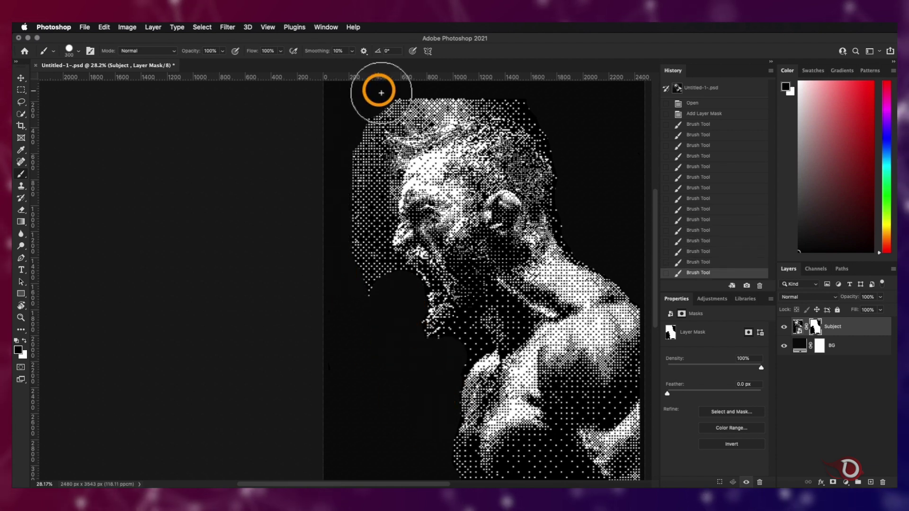
mouse_move(432, 107)
mouse_down()
mouse_move(460, 100)
mouse_move(562, 130)
mouse_up()
click(616, 140)
mouse_move(389, 281)
mouse_down()
mouse_move(344, 242)
mouse_move(369, 224)
mouse_up()
Use an 80 px brush to mask the leftover dots around the nose, forehead and front hair and beneath the beard.
scroll(357, 265, up, 5)
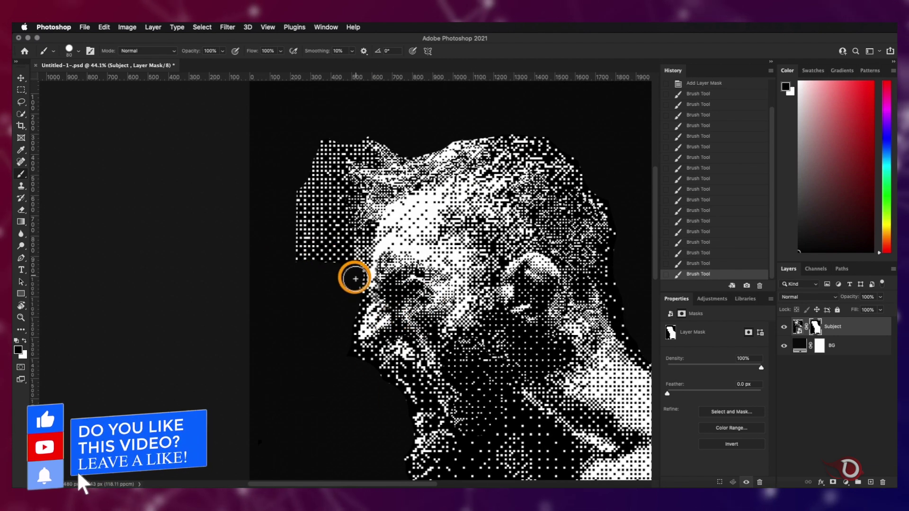
mouse_move(355, 278)
mouse_down()
mouse_move(354, 305)
mouse_move(362, 302)
mouse_move(352, 320)
mouse_up()
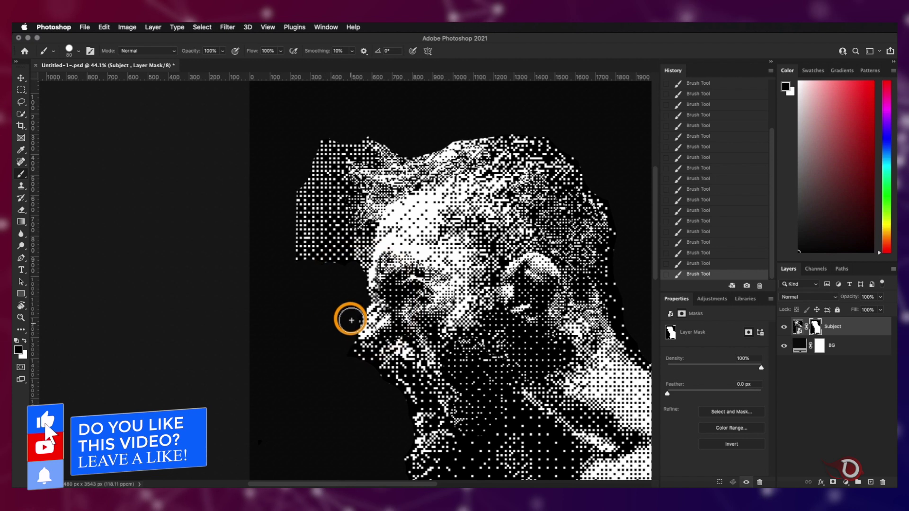
mouse_move(339, 262)
mouse_down()
mouse_move(349, 202)
mouse_move(305, 225)
mouse_up()
mouse_move(342, 165)
mouse_down()
mouse_move(365, 156)
mouse_move(359, 144)
mouse_up()
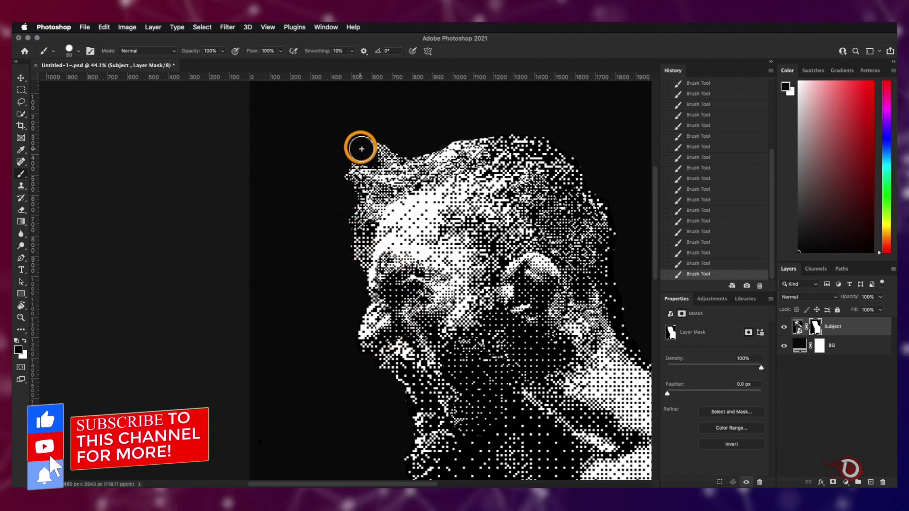
scroll(322, 218, down, 3)
scroll(368, 317, up, 3)
drag(367, 317, 378, 337)
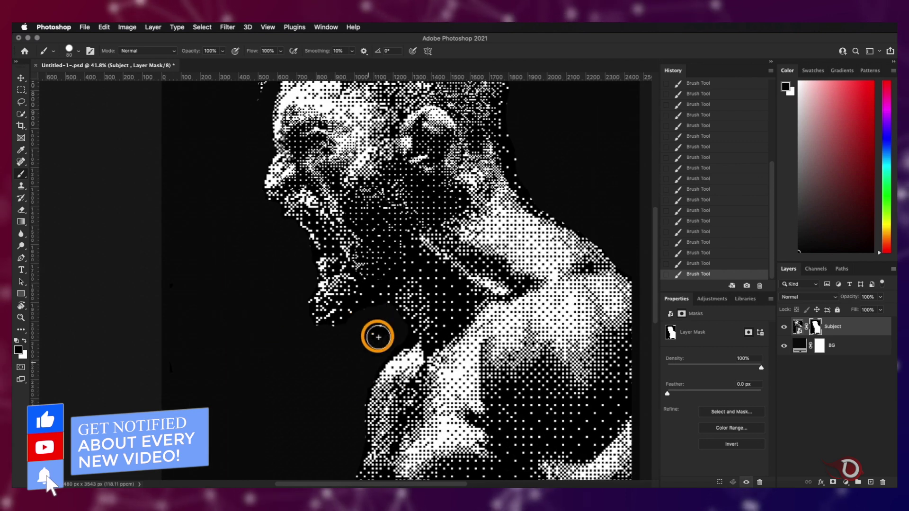
Paint thin straight vertical white strokes on the Subject mask above the front hair and crown to reveal upward dot streaks.
scroll(388, 235, down, 3)
scroll(380, 288, up, 5)
scroll(388, 298, up, 2)
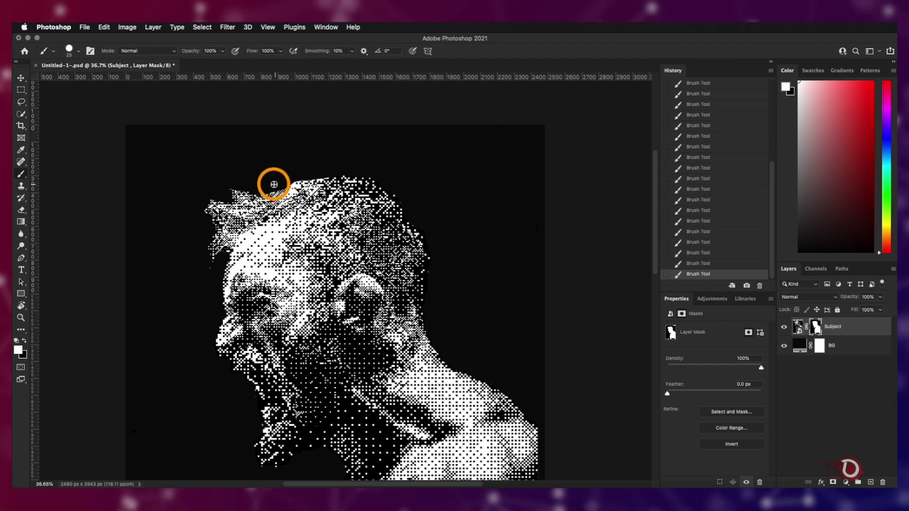
key(super+plus)
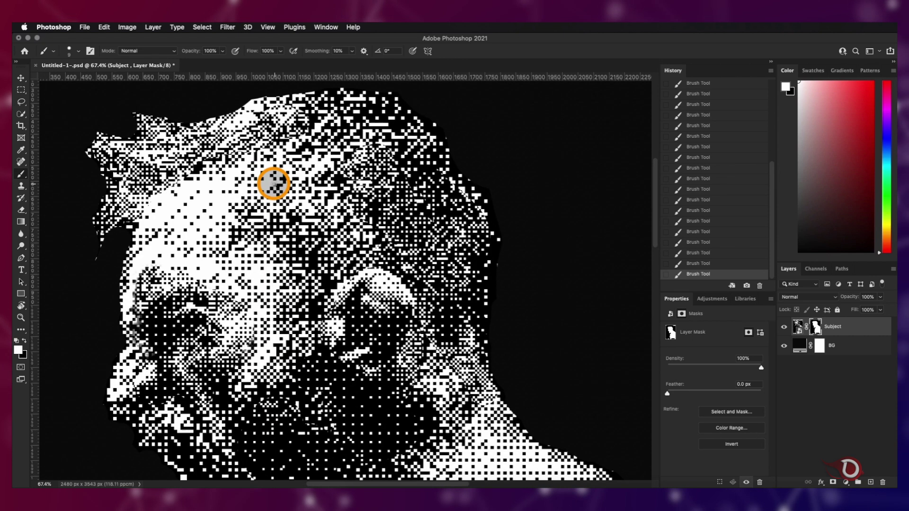
drag(220, 106, 330, 273)
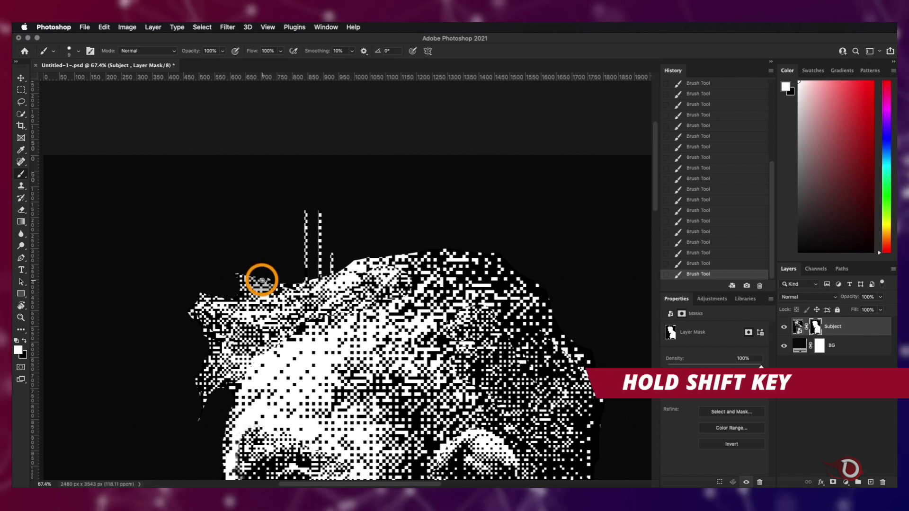
drag(269, 203, 269, 163)
drag(230, 294, 240, 195)
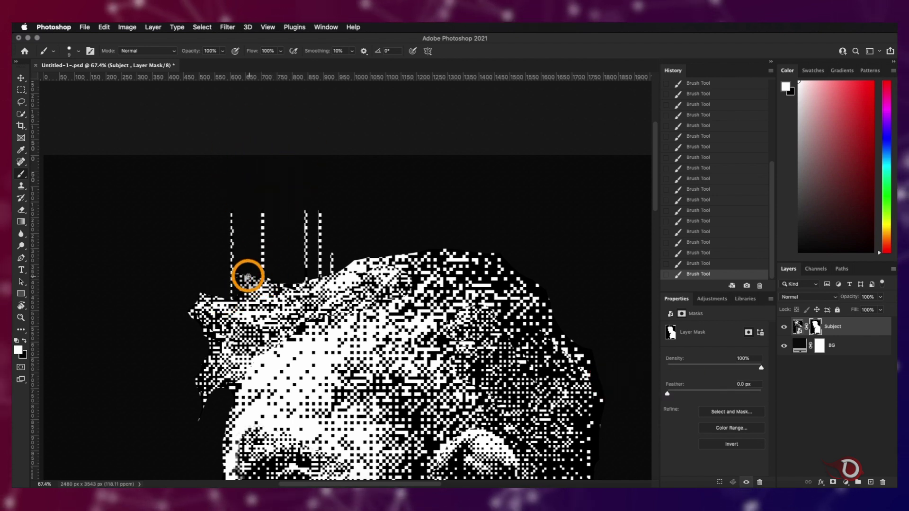
key(super+z)
drag(352, 260, 353, 204)
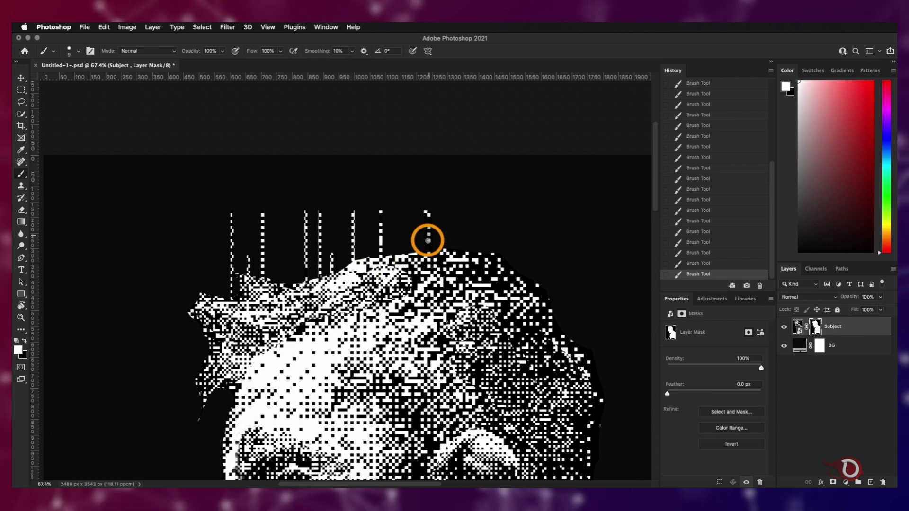
Add straight vertical dot streaks above the back of the head, the neck and the shoulder on the Subject mask.
scroll(530, 280, down, 5)
scroll(530, 280, up, 3)
drag(458, 279, 457, 235)
drag(573, 455, 518, 254)
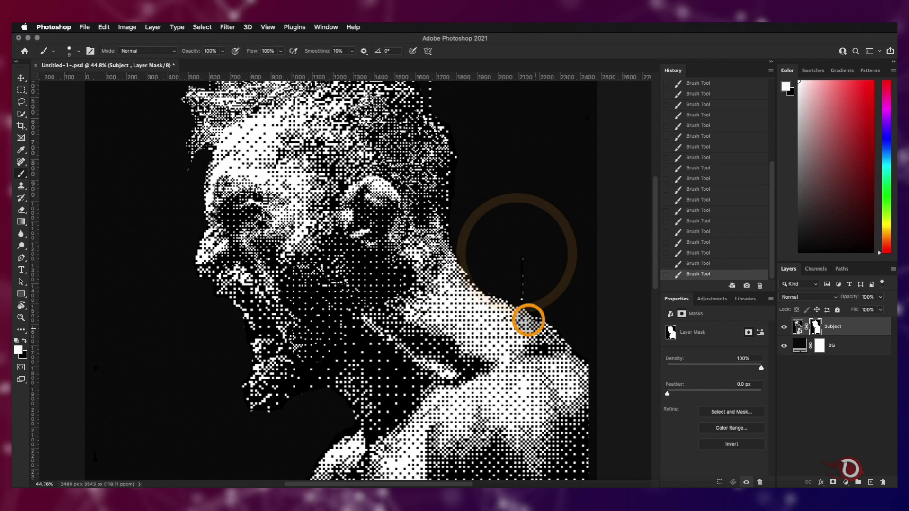
scroll(527, 319, up, 2)
drag(555, 312, 556, 242)
drag(629, 350, 630, 301)
scroll(633, 345, down, 3)
Paint straight vertical white strokes on the mask below the mouth, beard and neck to create hanging dot streaks.
mouse_move(370, 402)
mouse_down()
mouse_move(379, 234)
mouse_move(389, 280)
mouse_up()
scroll(388, 261, down, 1)
drag(362, 205, 411, 286)
key(super+z)
key(super+z)
scroll(388, 319, up, 5)
drag(461, 353, 387, 205)
drag(410, 284, 411, 351)
scroll(441, 306, down, 3)
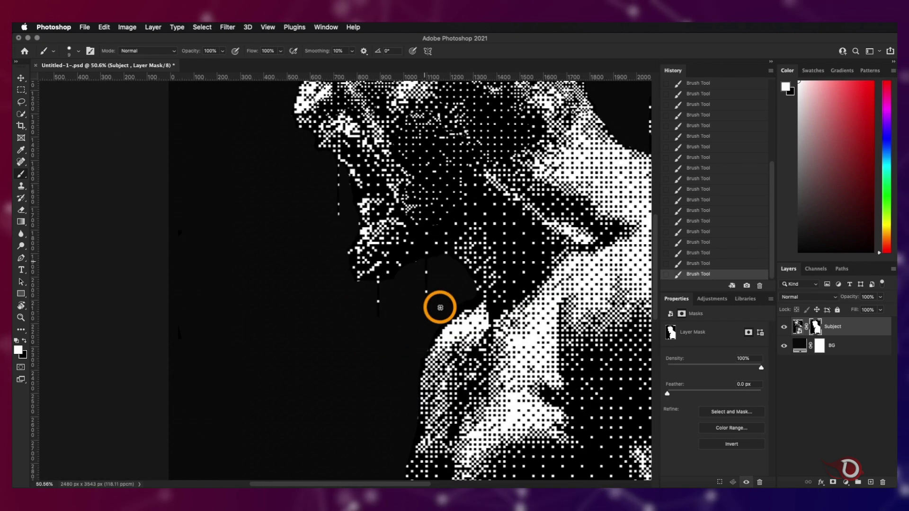
scroll(440, 307, up, 3)
scroll(474, 275, down, 4)
scroll(336, 351, up, 1)
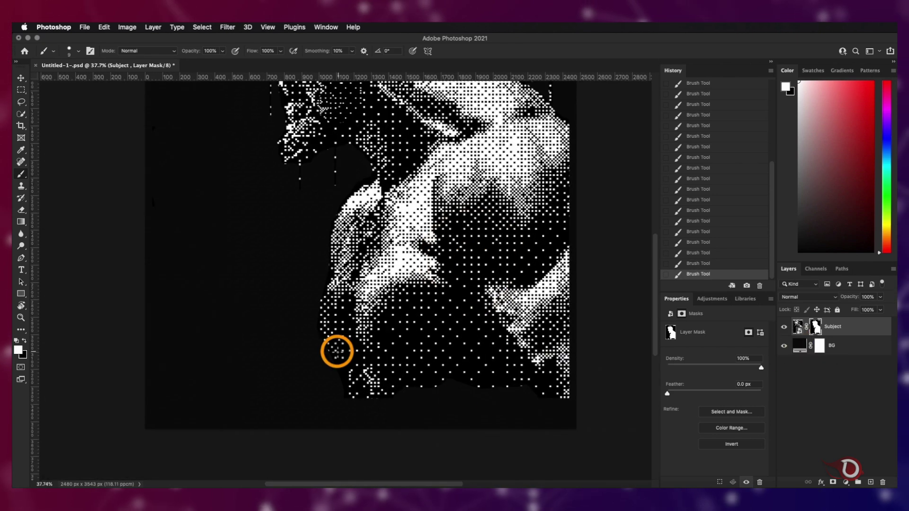
Enlarge the brush and paint black on the mask to hide the lower ends of the arm and torso.
scroll(345, 279, down, 2)
key(x)
key(])
key(])
key(])
key(])
key(])
key(])
key(])
key(])
key(])
key(])
key(])
key(])
key(])
key(])
key(])
key(])
key(])
key(])
mouse_move(366, 378)
mouse_down()
mouse_move(461, 356)
mouse_move(379, 359)
mouse_move(387, 327)
mouse_up()
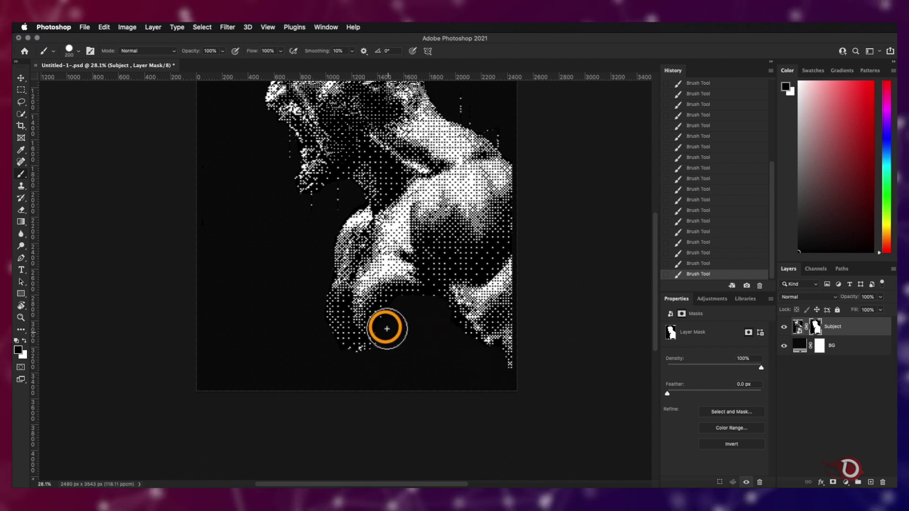
key(x)
drag(405, 367, 490, 348)
key([)
key([)
key([)
key([)
key([)
key([)
key([)
key([)
key([)
key([)
key([)
key([)
key([)
key([)
key([)
key([)
key([)
key([)
key([)
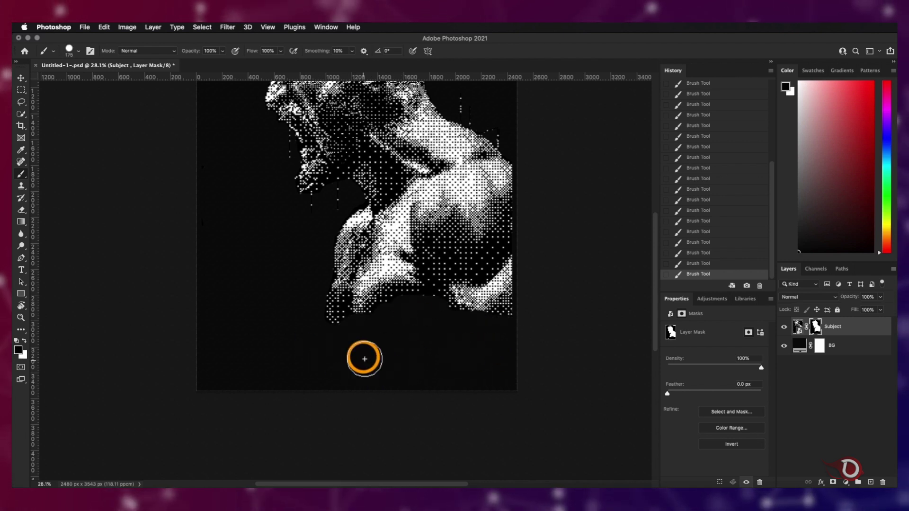
Use a 15 px white brush to paint straight vertical streaks dripping from the lower arm and mid-torso.
scroll(343, 279, up, 4)
key(super+z)
drag(468, 300, 468, 411)
drag(543, 307, 542, 454)
scroll(543, 447, down, 1)
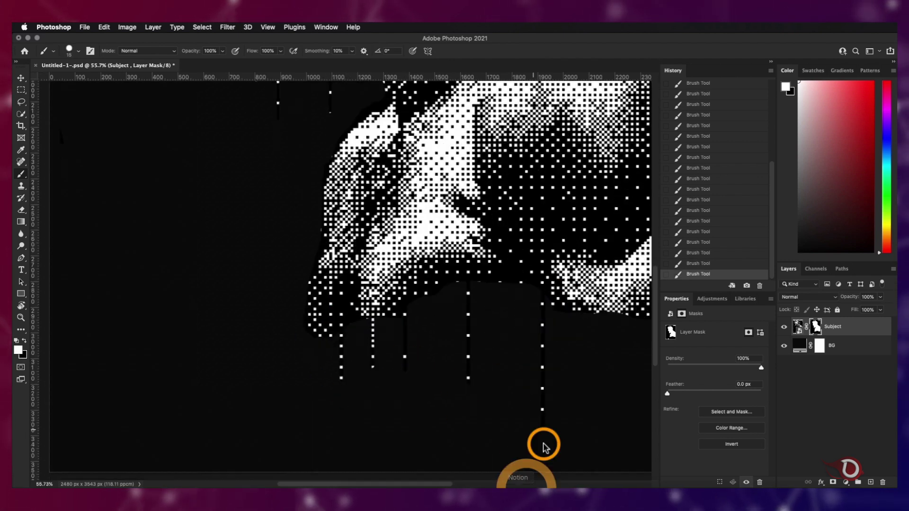
scroll(544, 447, down, 3)
drag(508, 301, 507, 370)
drag(521, 303, 522, 360)
scroll(463, 282, up, 2)
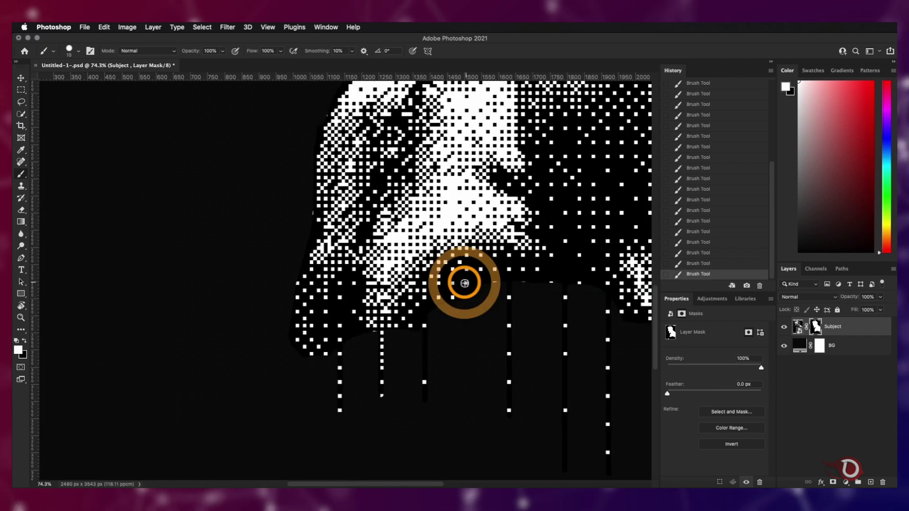
Add more vertical dot streaks of varied length along the rest of the torso's lower edge.
scroll(495, 378, down, 3)
scroll(411, 376, up, 2)
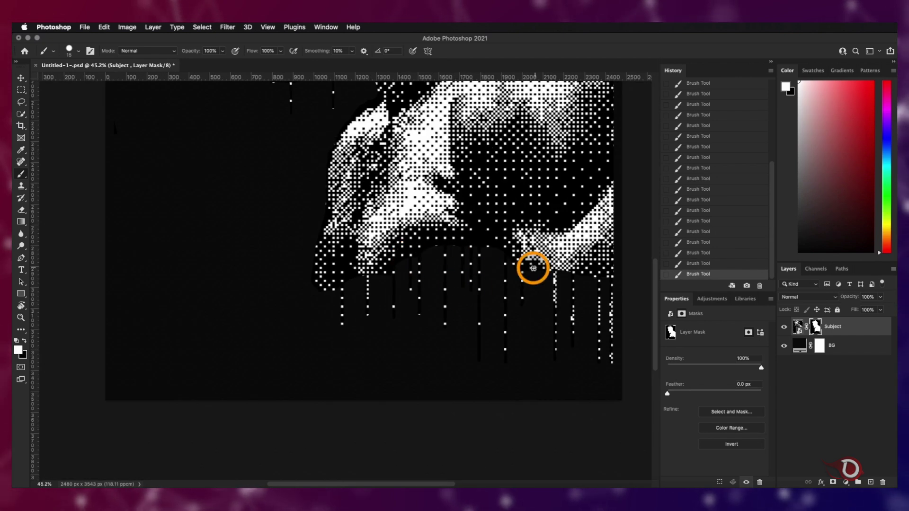
key(super+z)
mouse_move(534, 268)
mouse_down()
mouse_move(543, 298)
mouse_move(543, 290)
mouse_move(576, 322)
mouse_up()
scroll(563, 275, down, 1)
scroll(355, 272, down, 3)
key(super+z)
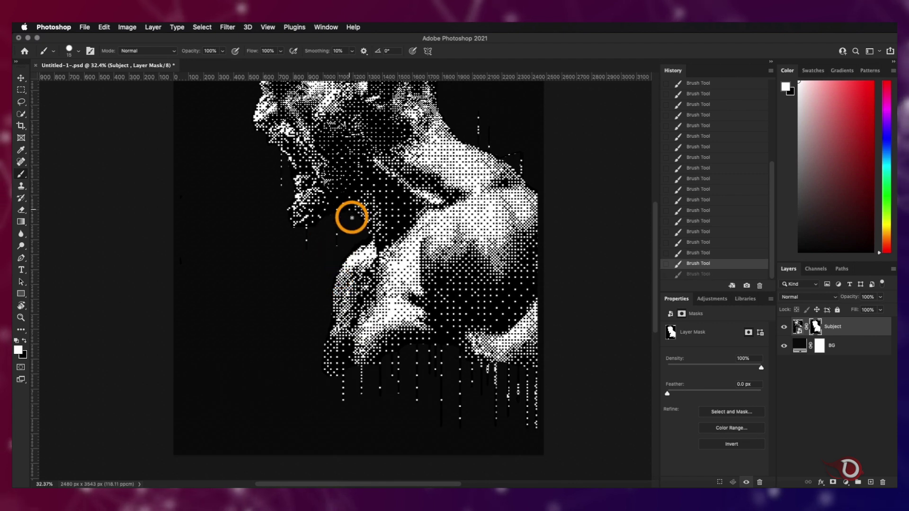
Examine the streaks around the head, shoulder and torso across the whole poster with no layer selected.
scroll(351, 218, down, 2)
key(x)
scroll(372, 341, up, 2)
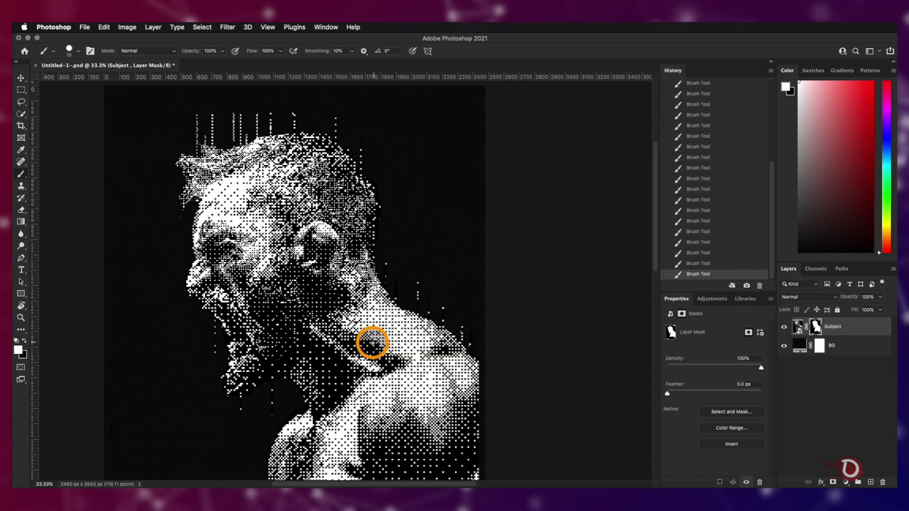
scroll(375, 345, down, 1)
key(v)
scroll(329, 318, down, 2)
click(521, 359)
scroll(401, 358, up, 1)
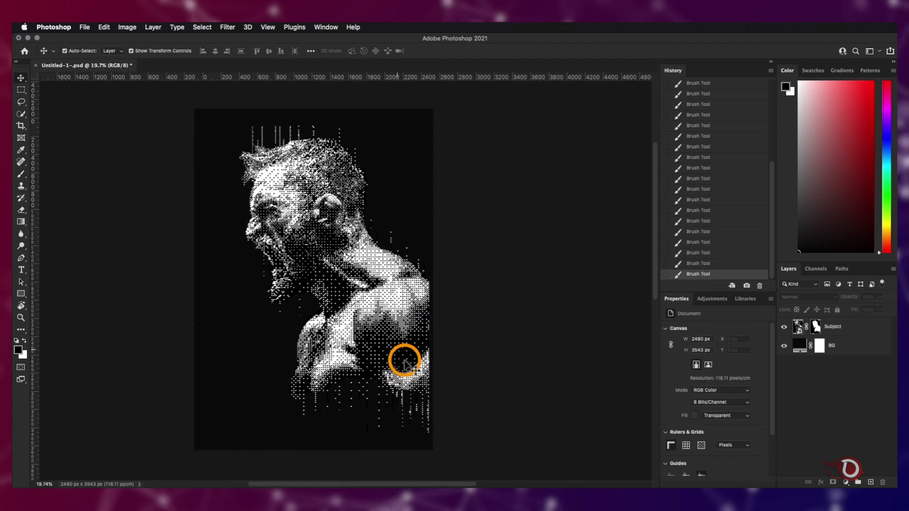
scroll(361, 318, down, 1)
Scale the Subject layer to 2028 x 2698 px and place it against the canvas's right edge at X 452, Y 786 px.
click(807, 329)
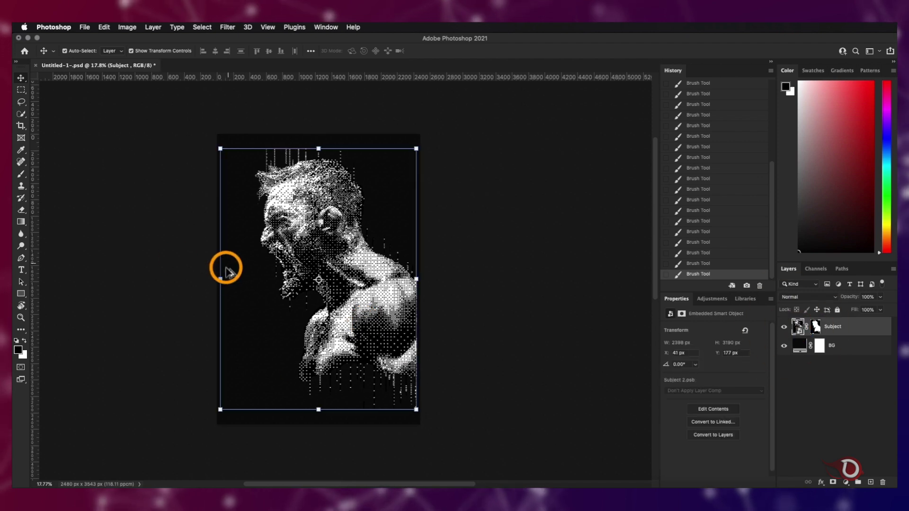
drag(226, 270, 237, 280)
drag(337, 261, 356, 289)
click(517, 271)
scroll(363, 300, up, 4)
scroll(363, 301, down, 3)
click(512, 316)
scroll(345, 327, up, 1)
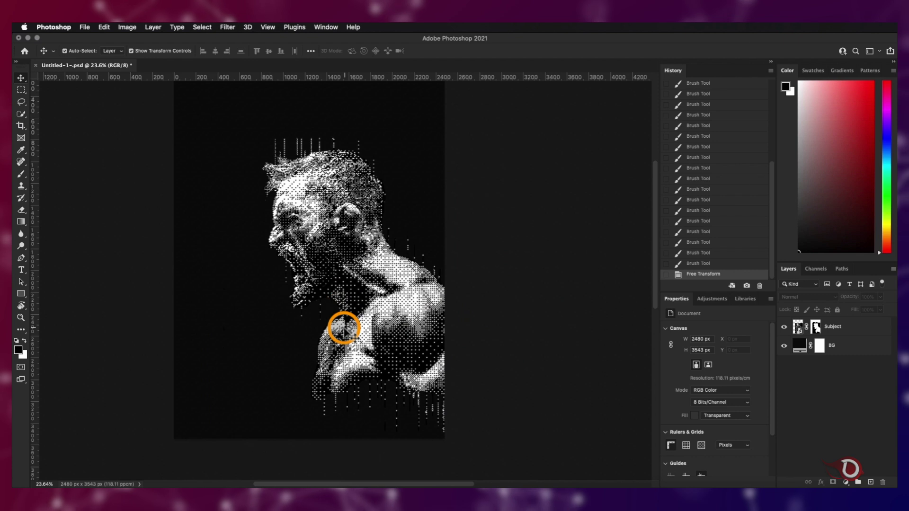
scroll(344, 328, down, 1)
scroll(344, 328, up, 1)
scroll(344, 328, down, 2)
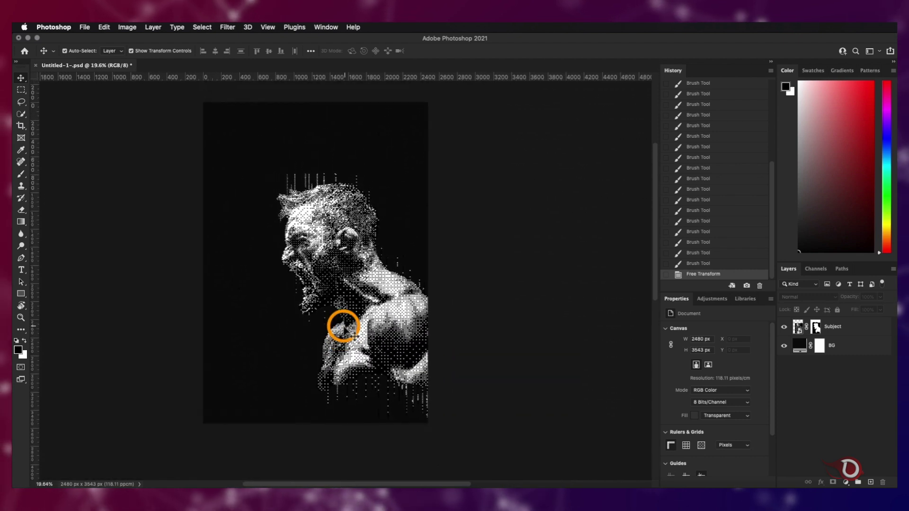
scroll(343, 328, up, 1)
scroll(343, 327, up, 1)
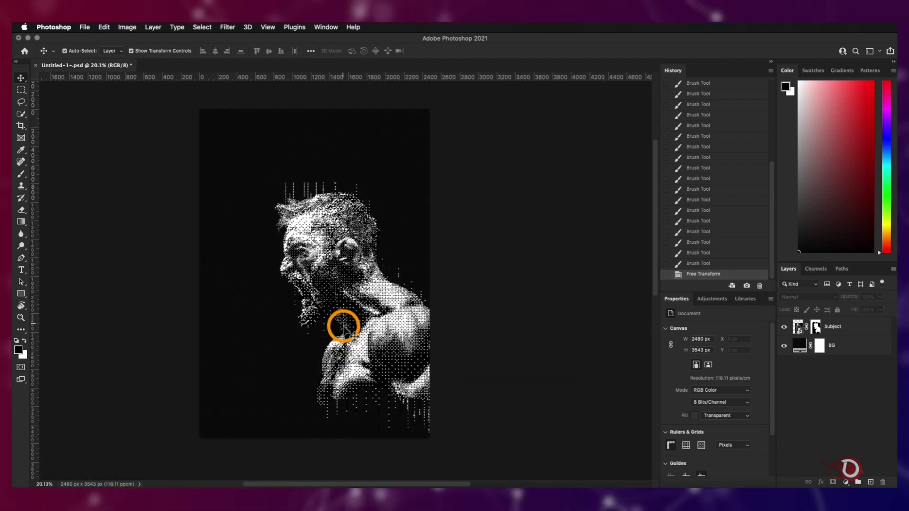
Add a Gradient Map adjustment layer above the Subject layer.
click(845, 327)
click(814, 482)
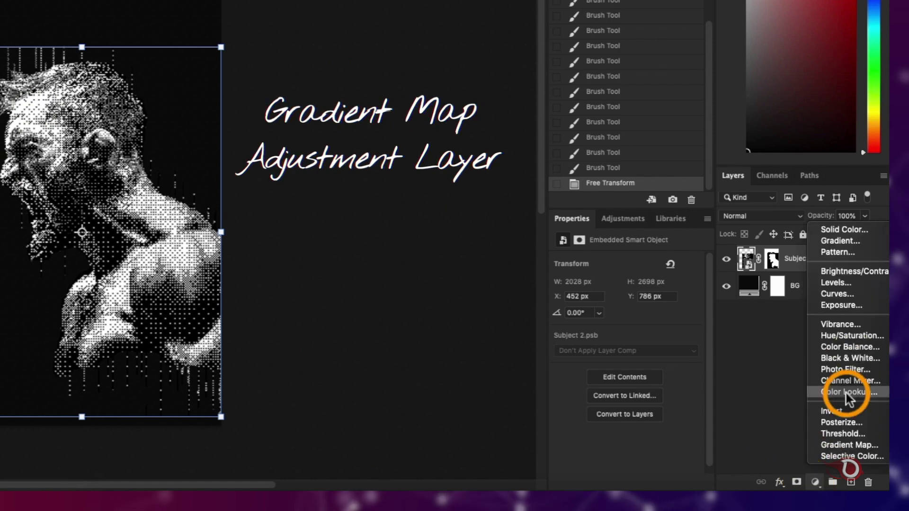
click(833, 443)
Set the gradient map's dark colour stop to near-black 0a0a0a.
click(620, 265)
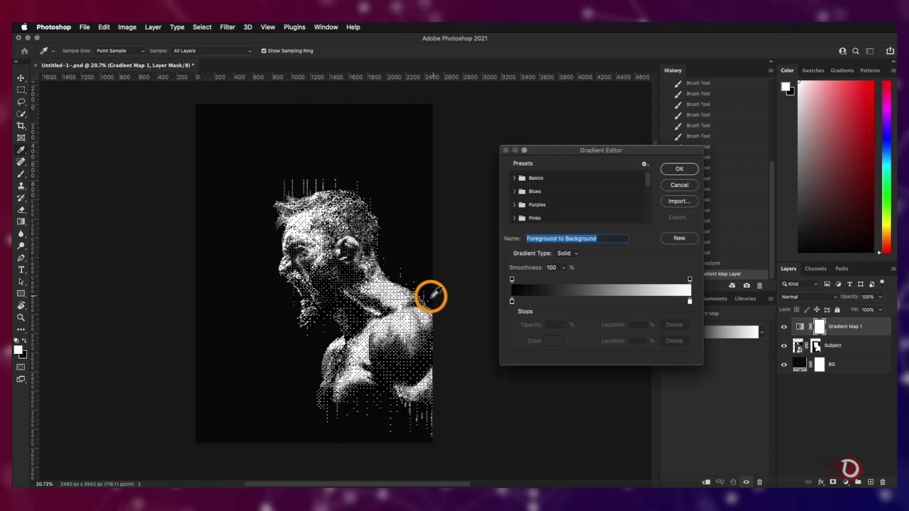
click(334, 223)
double_click(511, 302)
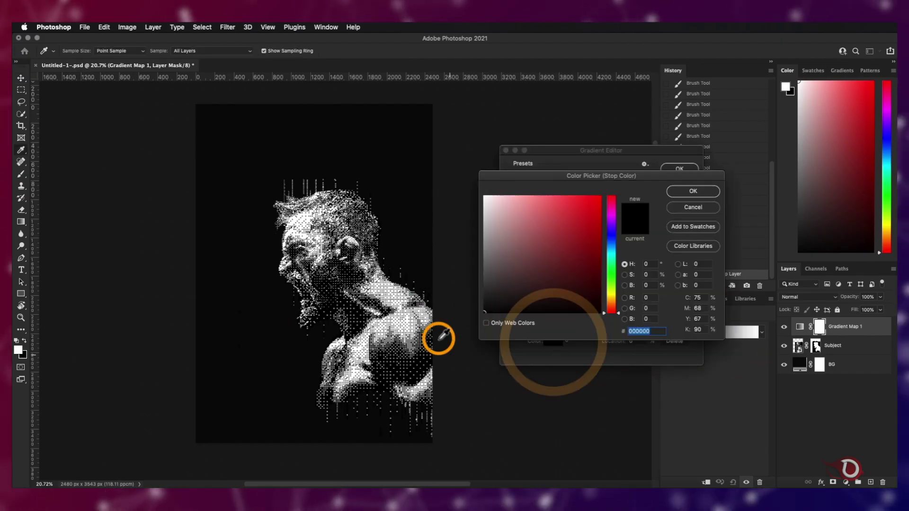
click(483, 306)
mouse_move(463, 328)
mouse_down()
mouse_move(482, 307)
mouse_move(473, 314)
mouse_up()
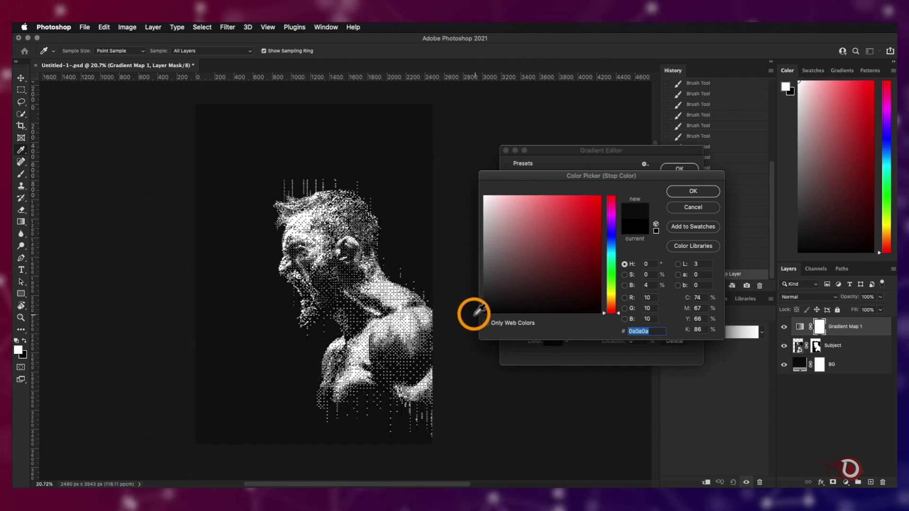
click(708, 191)
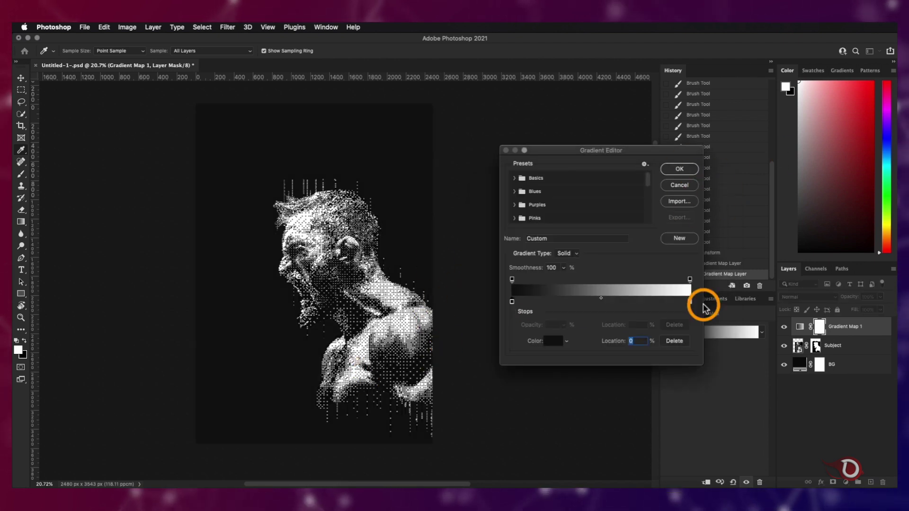
Set the gradient map's light colour stop to golden yellow f2bc17.
double_click(688, 303)
click(543, 241)
drag(612, 308, 614, 298)
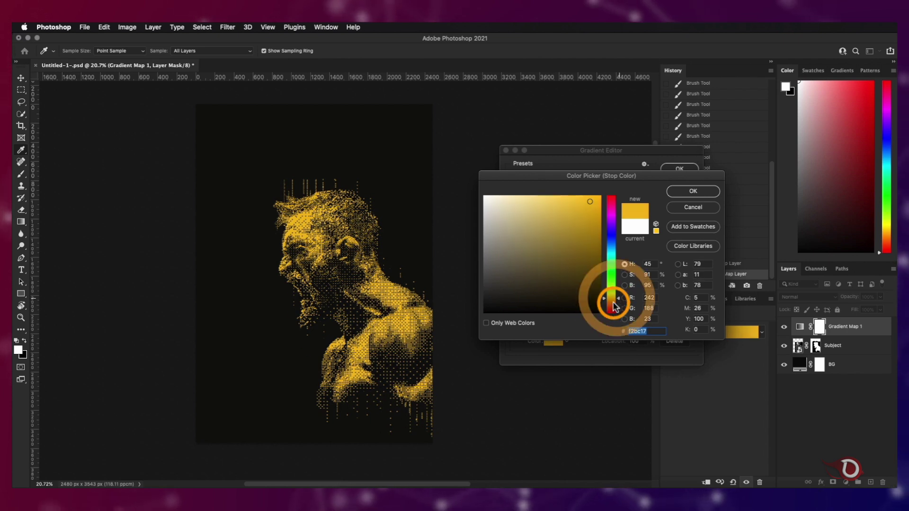
key(Return)
Add an orange colour stop between the gradient's near-black and yellow stops and adjust its position.
click(601, 302)
click(566, 341)
click(550, 342)
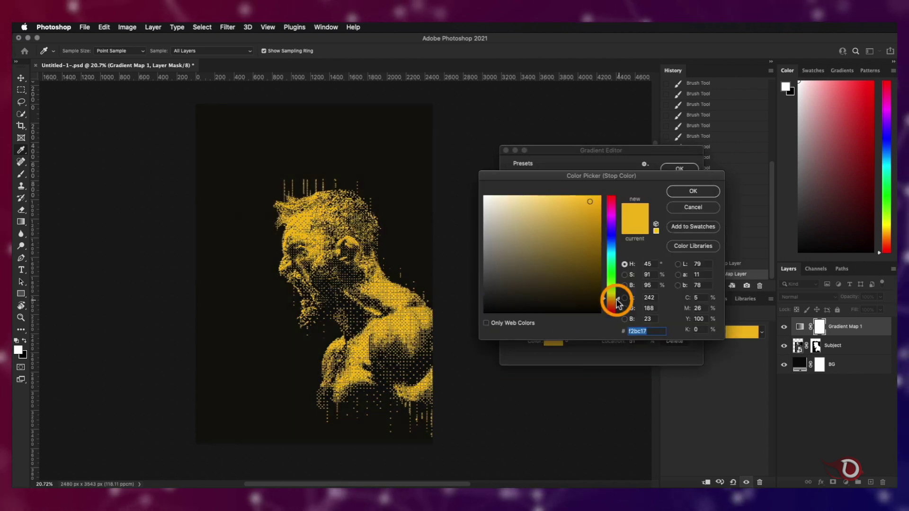
drag(616, 300, 651, 299)
key(Return)
drag(557, 299, 582, 300)
click(688, 302)
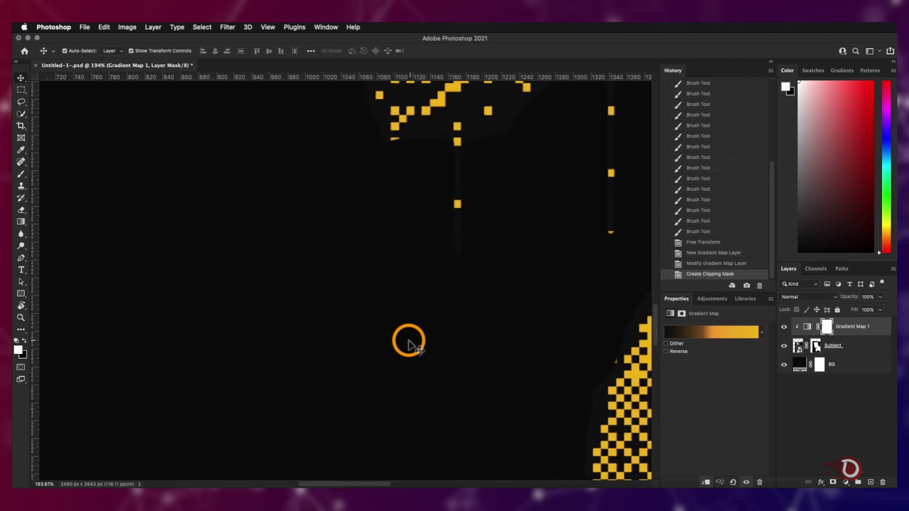
Trim the tops of the dot streaks above the head with a 45 px black brush on the Subject mask.
scroll(493, 327, down, 5)
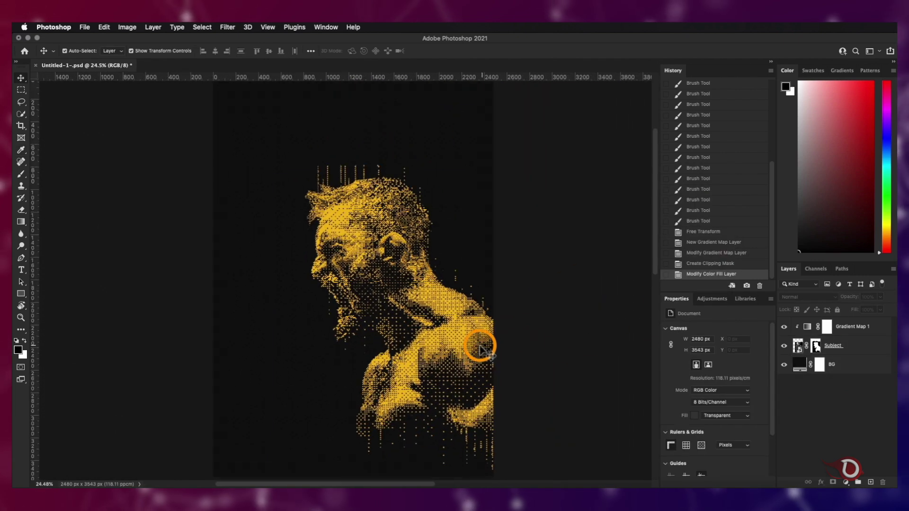
scroll(282, 168, up, 3)
click(305, 304)
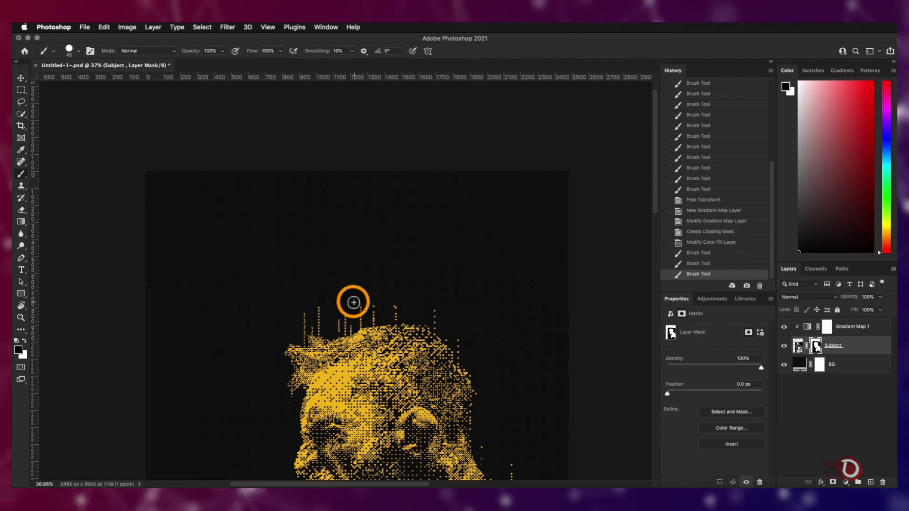
click(354, 302)
click(398, 310)
click(430, 310)
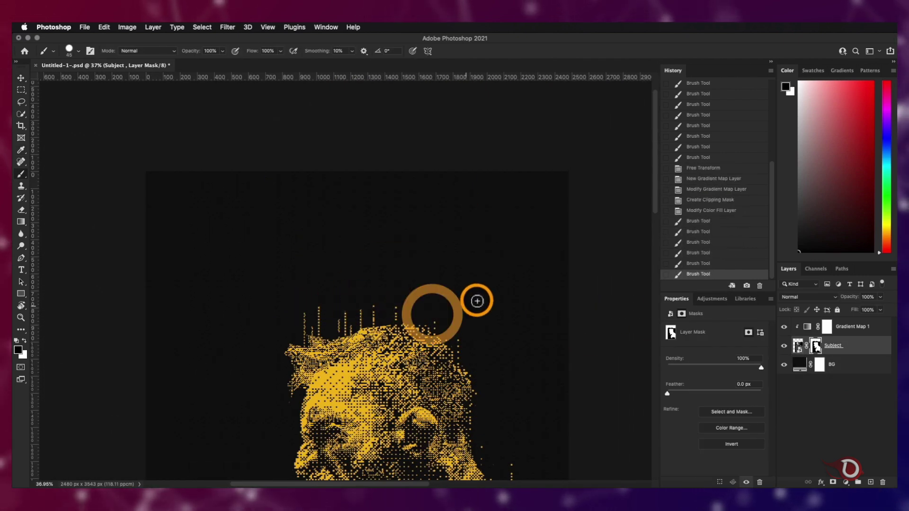
click(460, 337)
scroll(376, 308, down, 4)
click(24, 79)
click(342, 216)
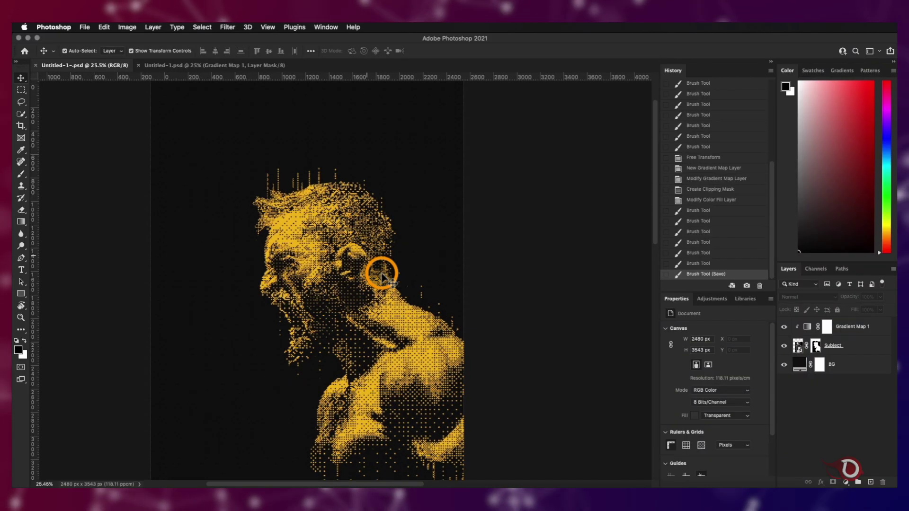
scroll(381, 274, down, 2)
scroll(382, 277, up, 1)
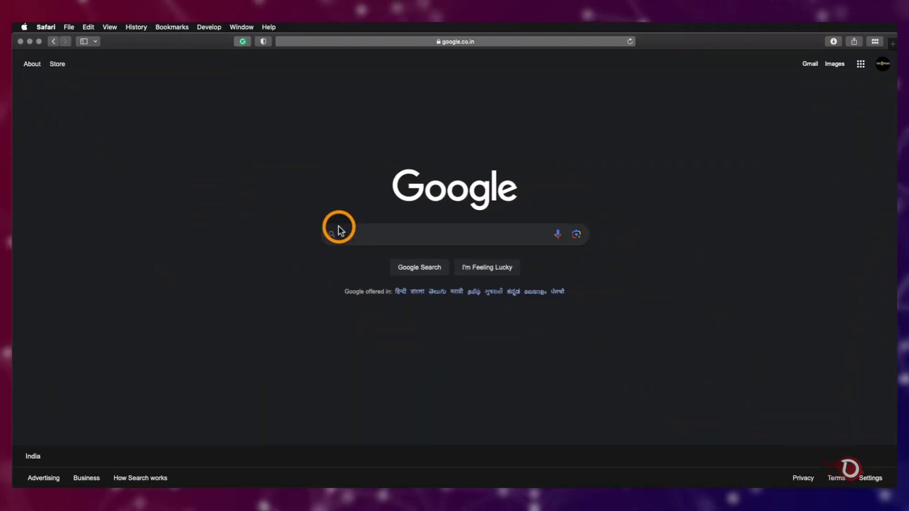
Switch to Safari and search Google for "pain translate in japanese".
click(368, 235)
text(pain)
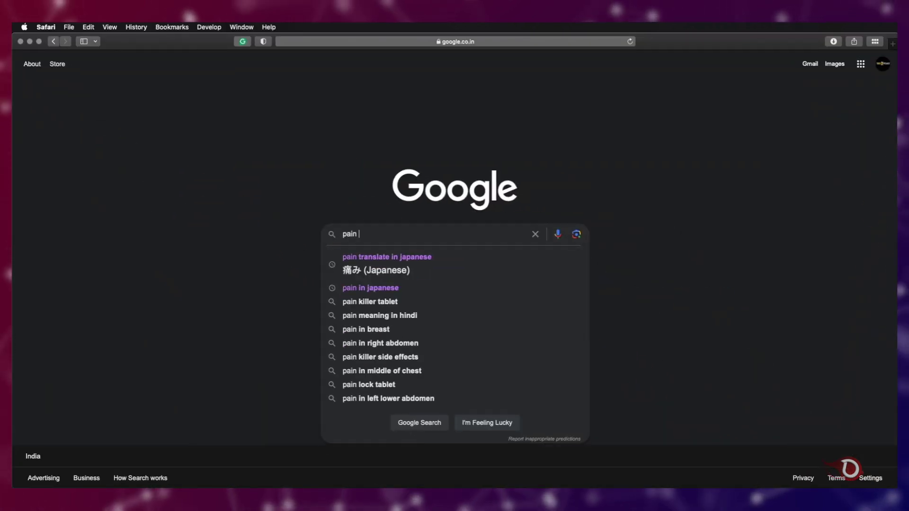
click(369, 259)
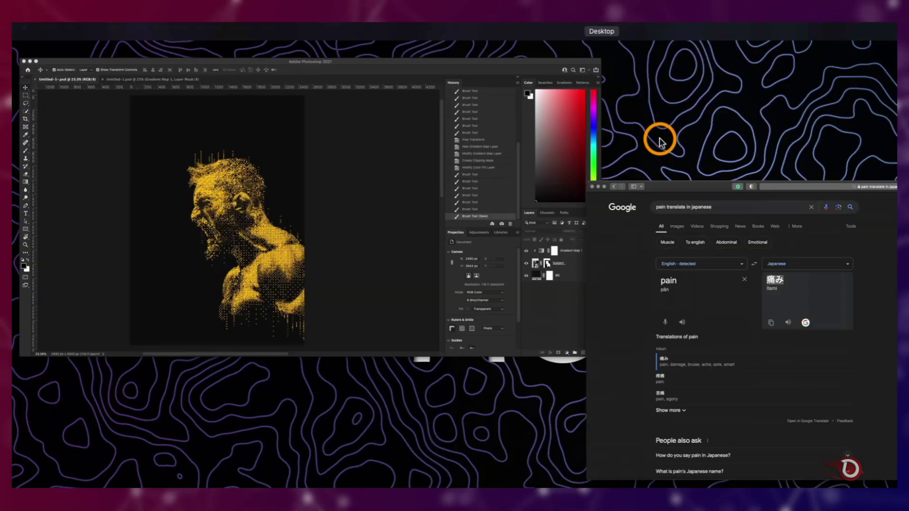
Switch to Photoshop, paste 痛み as a new text layer on the poster and set its colour to white.
click(23, 273)
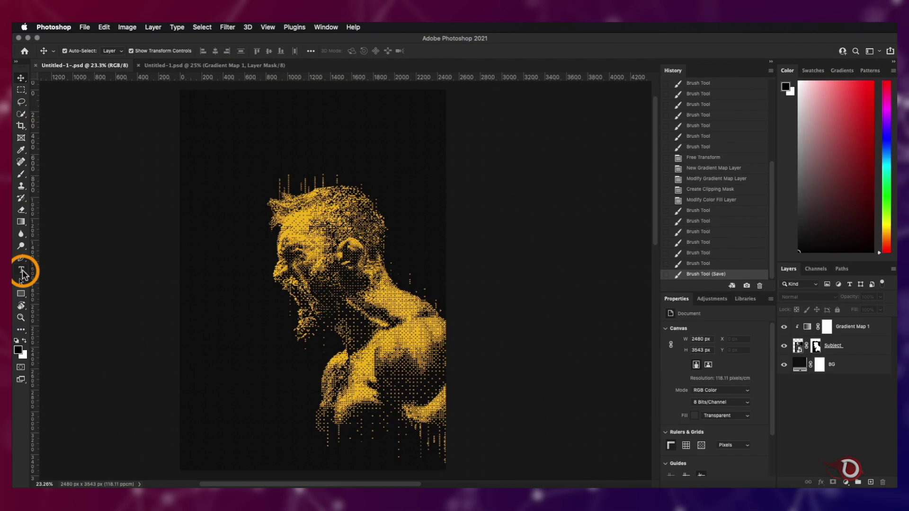
click(238, 149)
text(痛み)
click(21, 78)
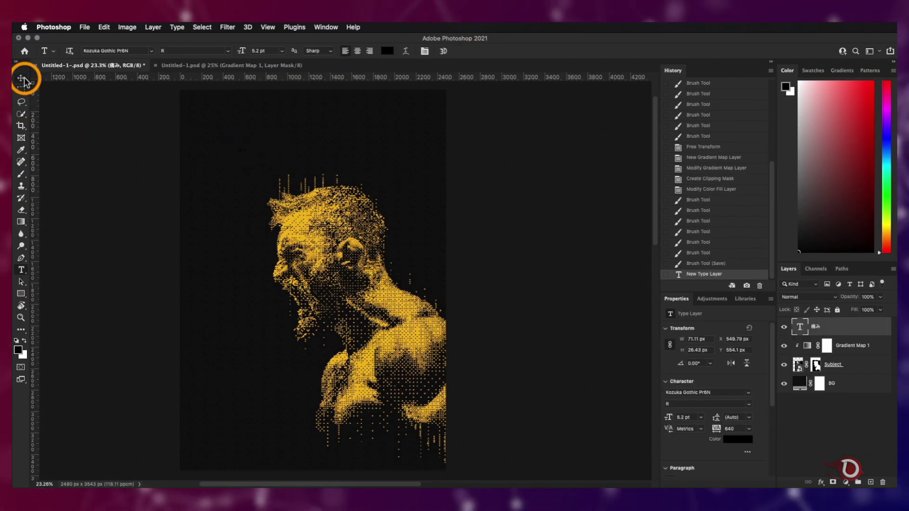
click(732, 440)
click(692, 191)
scroll(440, 229, up, 5)
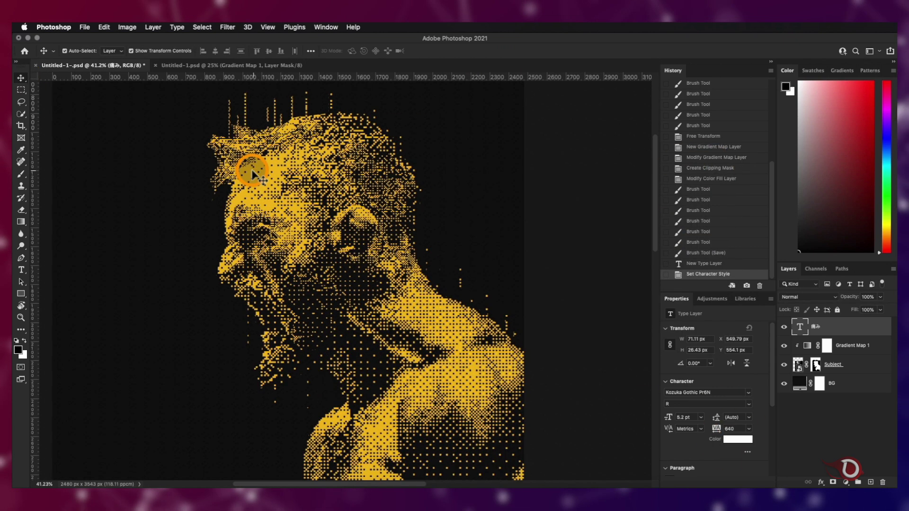
Enlarge the 痛み text to about 97 pt and place it above and to the left of the subject's head.
drag(364, 184, 483, 225)
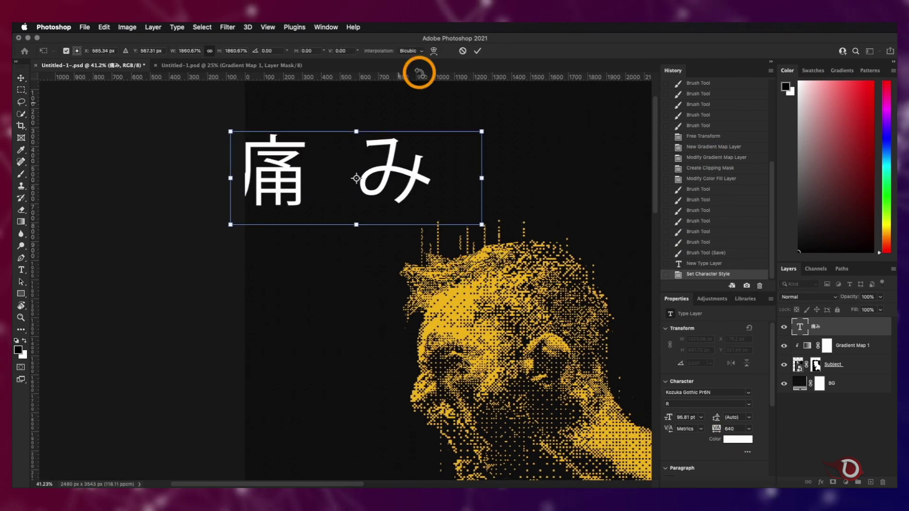
click(477, 51)
drag(403, 168, 449, 171)
Preview other Japanese fonts on the 痛み text and choose Kozuka Gothic Pr6N.
scroll(346, 281, down, 1)
click(748, 393)
scroll(794, 337, down, 10)
scroll(795, 338, down, 15)
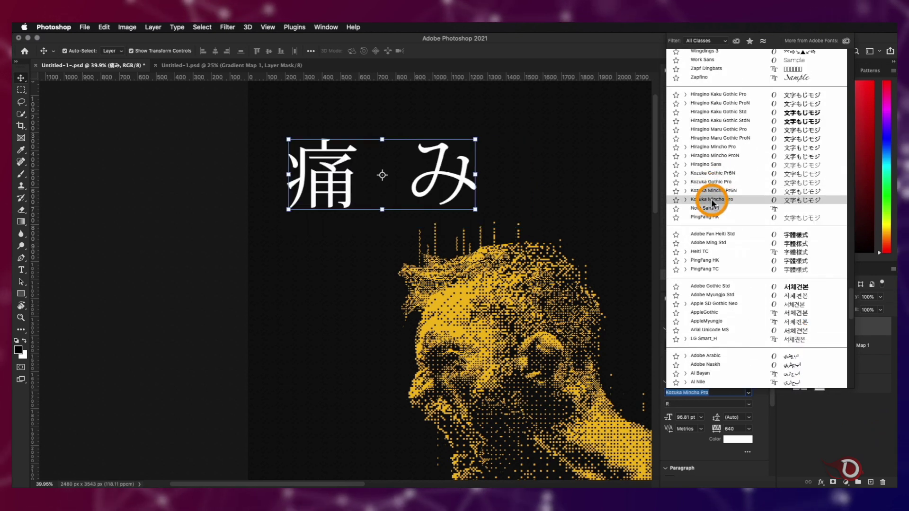
click(711, 175)
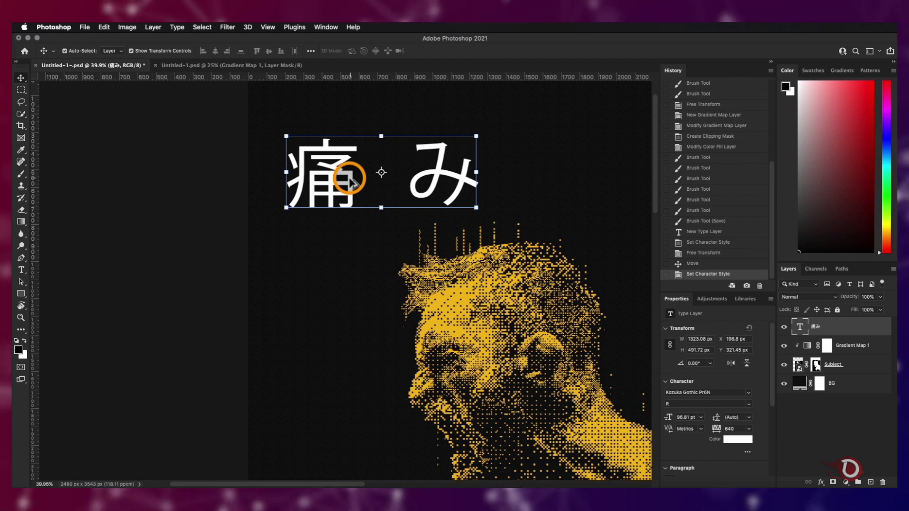
Duplicate the 痛み text about 515 px straight down and delete み from the upper original.
drag(349, 179, 350, 274)
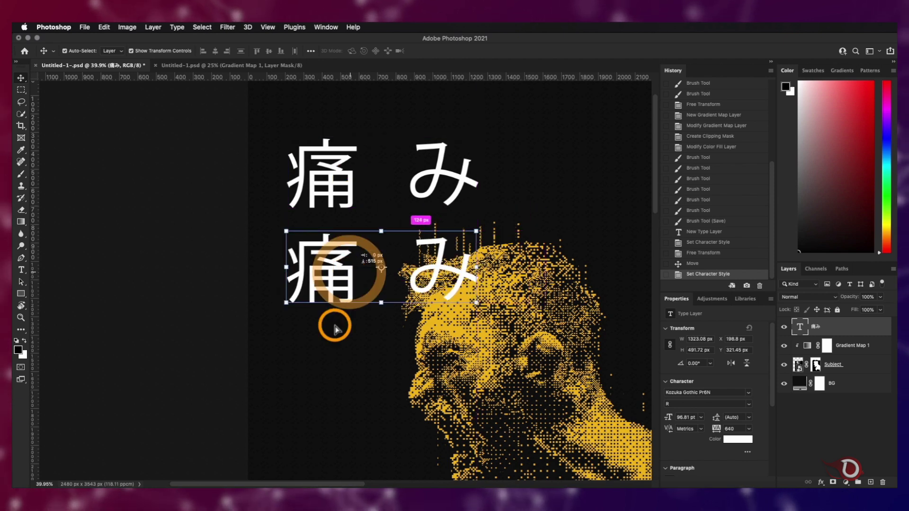
double_click(426, 173)
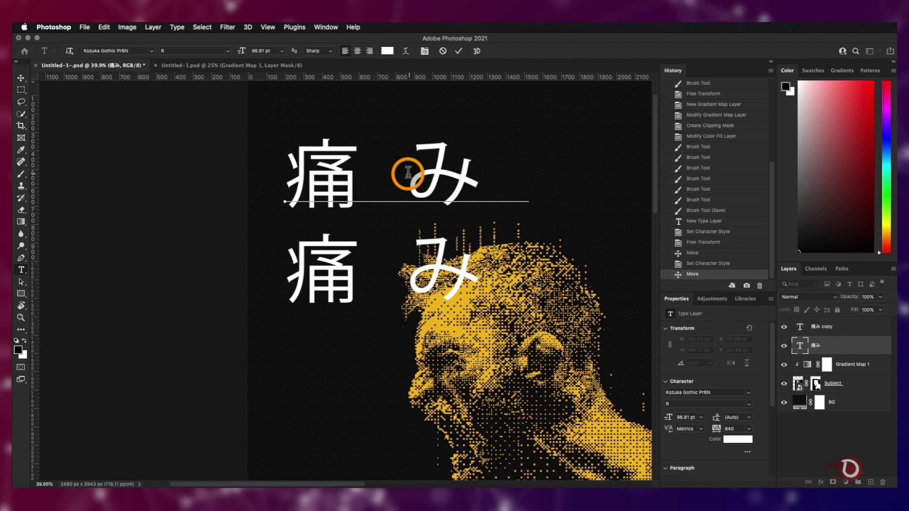
key(Delete)
click(459, 51)
Delete 痛 from the lower text copy and move the remaining み farther down the poster.
double_click(345, 274)
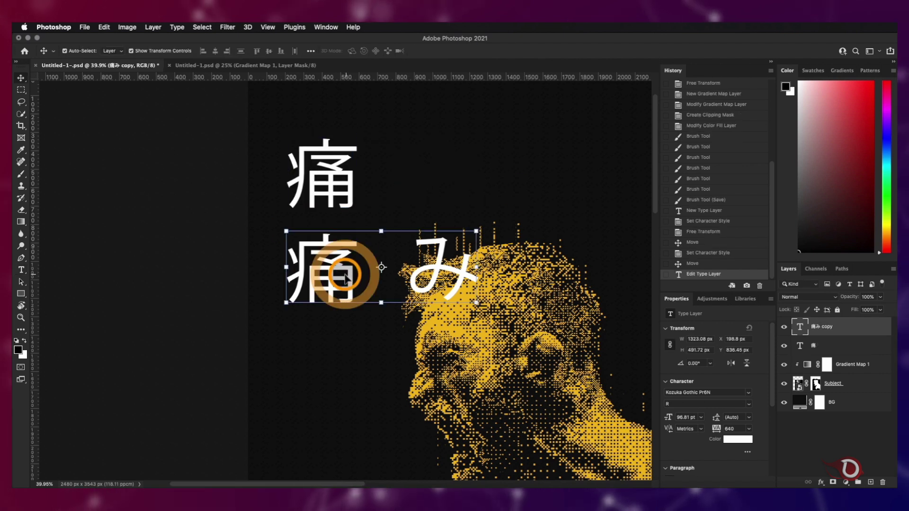
click(401, 264)
key(BackSpace)
click(459, 50)
scroll(347, 265, down, 2)
drag(340, 270, 339, 473)
Enlarge the 痛 character to about 452 pt so it fills the upper left of the poster.
click(340, 200)
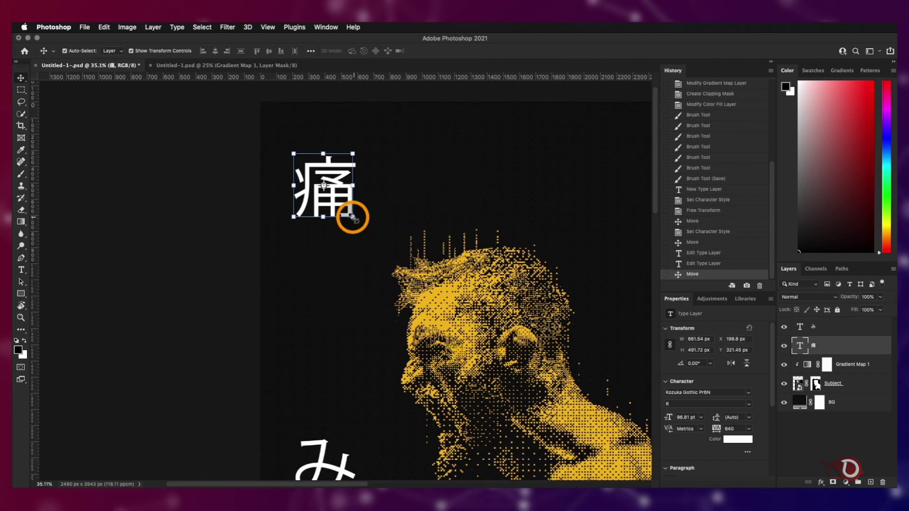
drag(353, 219, 554, 410)
scroll(449, 274, down, 3)
drag(293, 194, 434, 271)
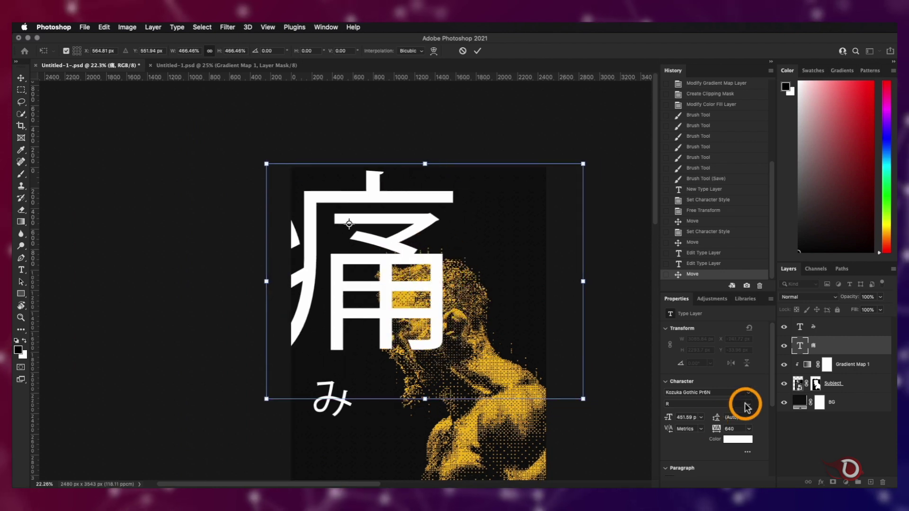
Choose the R font style for 痛, then move its layer below the Subject layer and adjust its position.
click(748, 404)
click(672, 416)
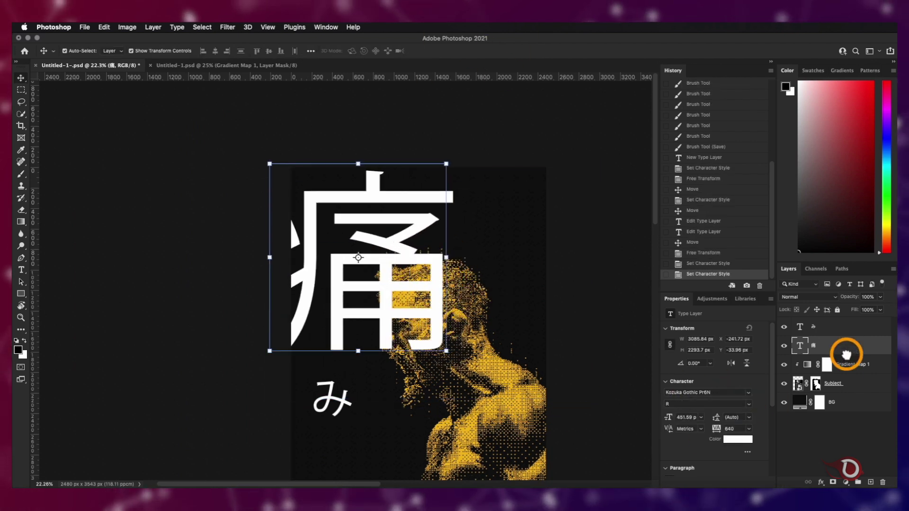
drag(847, 354, 832, 393)
drag(308, 270, 318, 272)
Enlarge the み character to about 495 pt and position it beneath 痛 in the lower left of the poster.
scroll(318, 273, down, 5)
click(334, 281)
click(351, 295)
drag(379, 308, 472, 423)
drag(332, 264, 405, 309)
drag(565, 434, 615, 474)
mouse_move(427, 335)
mouse_down()
mouse_move(433, 345)
mouse_move(422, 341)
mouse_up()
key(Return)
Move the み text layer below the Subject and 痛 layers, directly above BG.
drag(838, 328, 831, 395)
scroll(513, 314, down, 2)
click(515, 314)
scroll(513, 314, up, 5)
scroll(436, 262, down, 1)
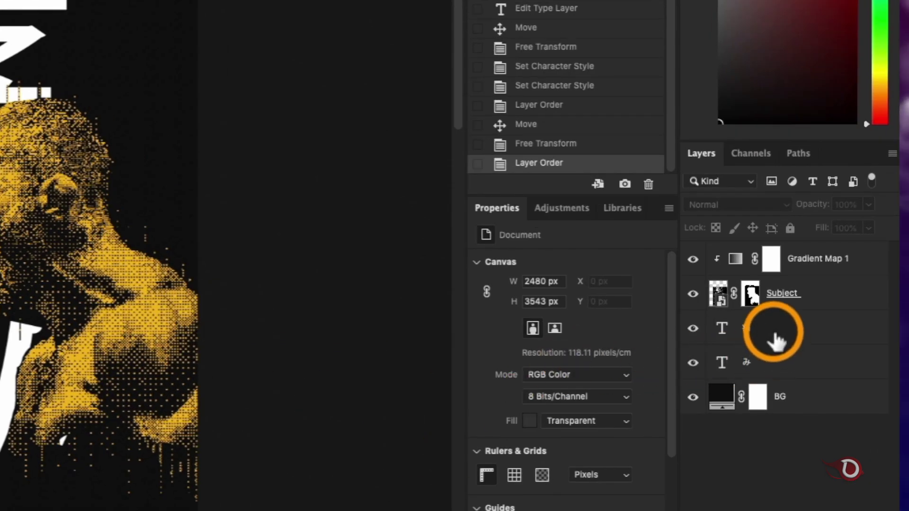
Add a Stroke effect to the 痛 text layer and set its fill opacity to 0%.
click(775, 333)
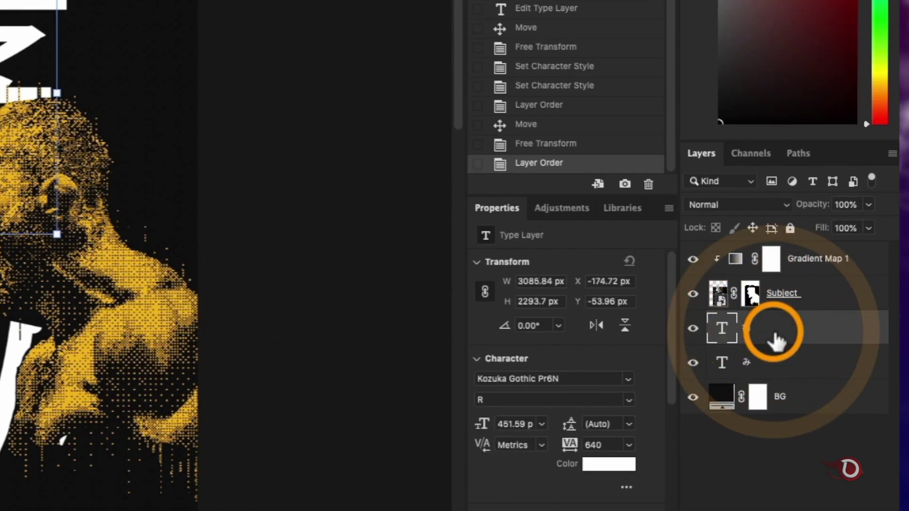
double_click(777, 331)
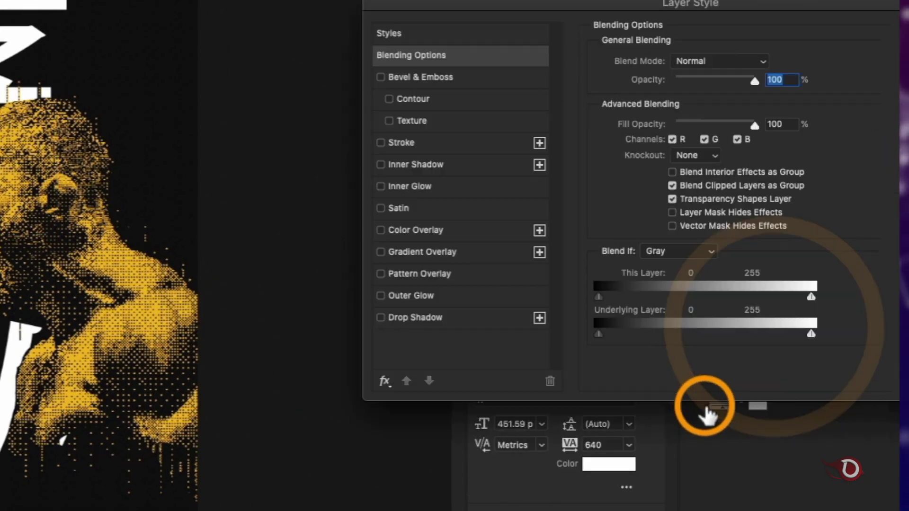
click(380, 143)
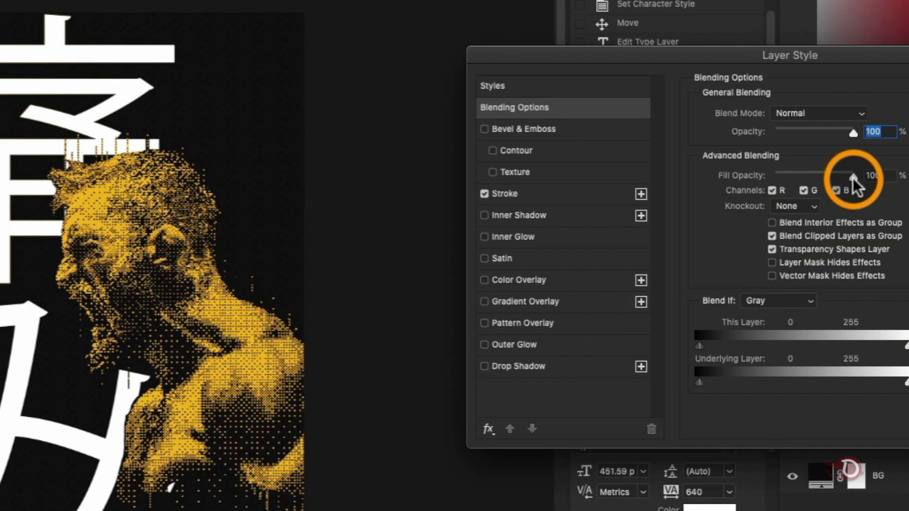
drag(853, 178, 741, 180)
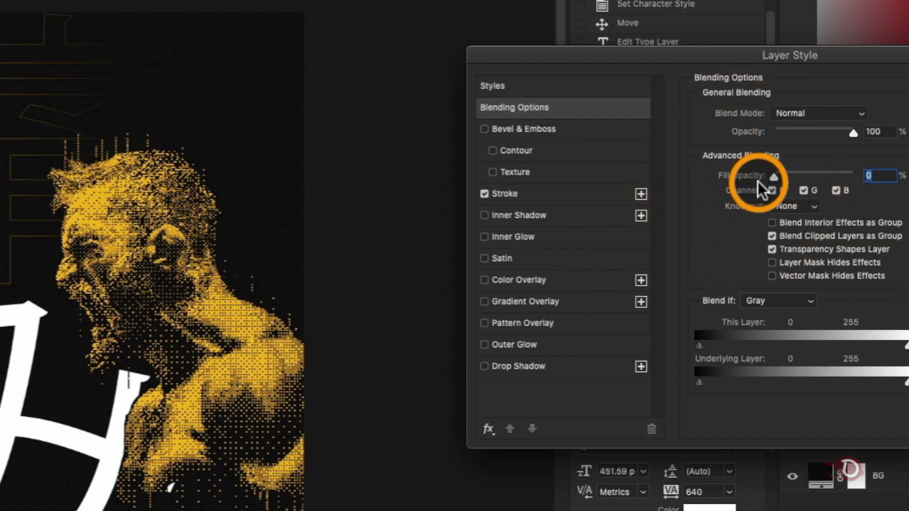
Keep the stroke's black-to-gold linear gradient, set its opacity to 74% and its size to 6 px, and apply the style.
click(559, 201)
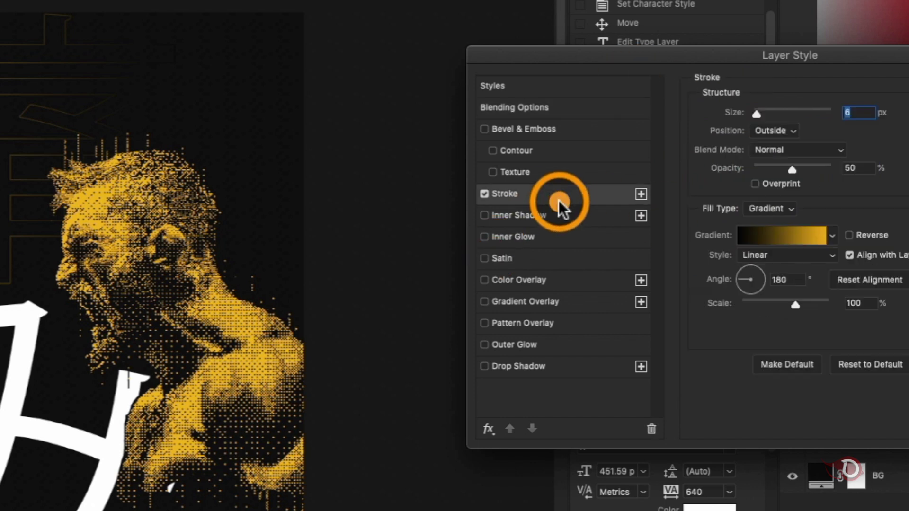
click(800, 240)
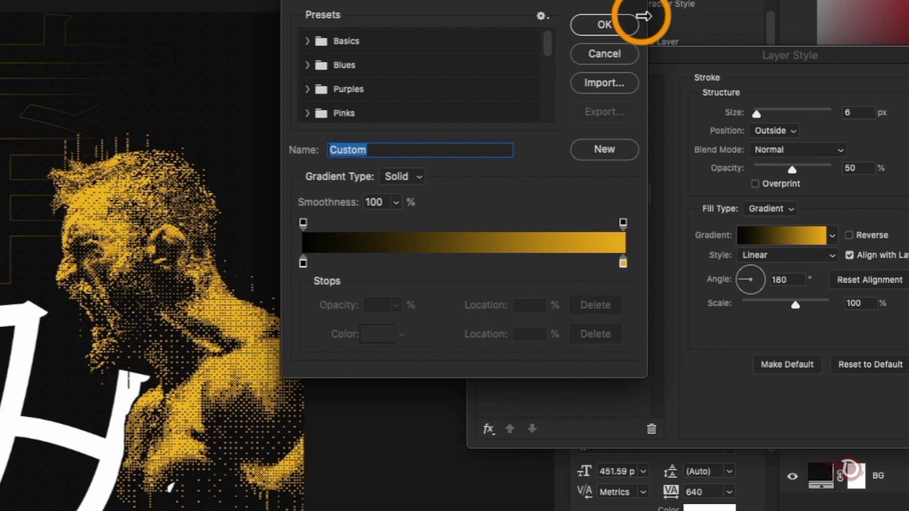
click(614, 32)
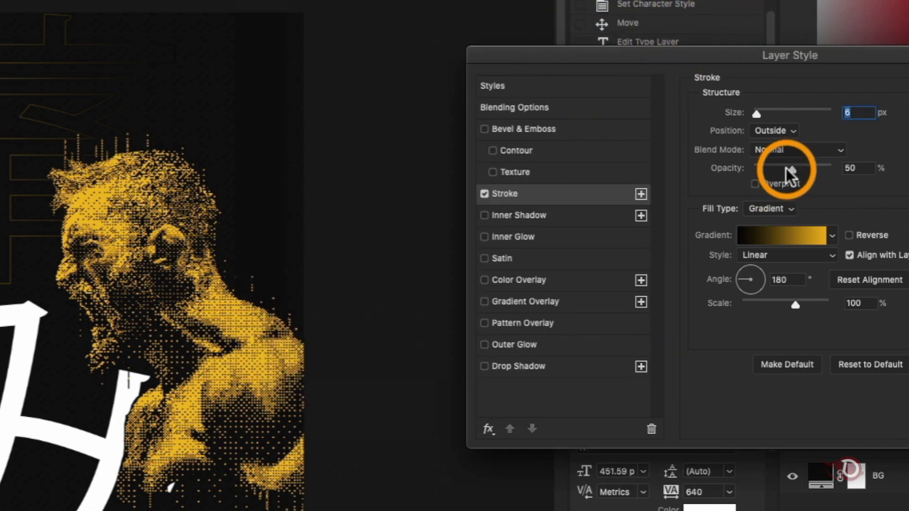
drag(786, 169, 811, 170)
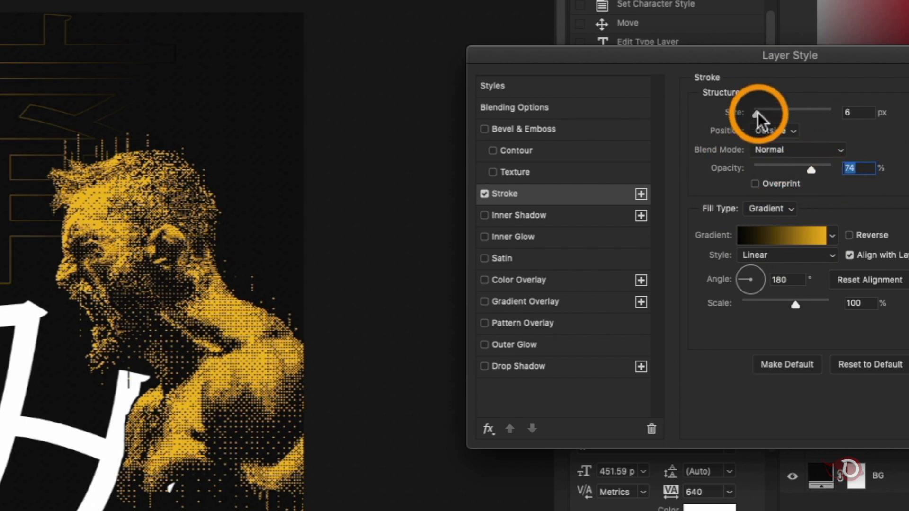
mouse_move(752, 114)
mouse_down()
mouse_move(763, 115)
mouse_move(752, 118)
mouse_up()
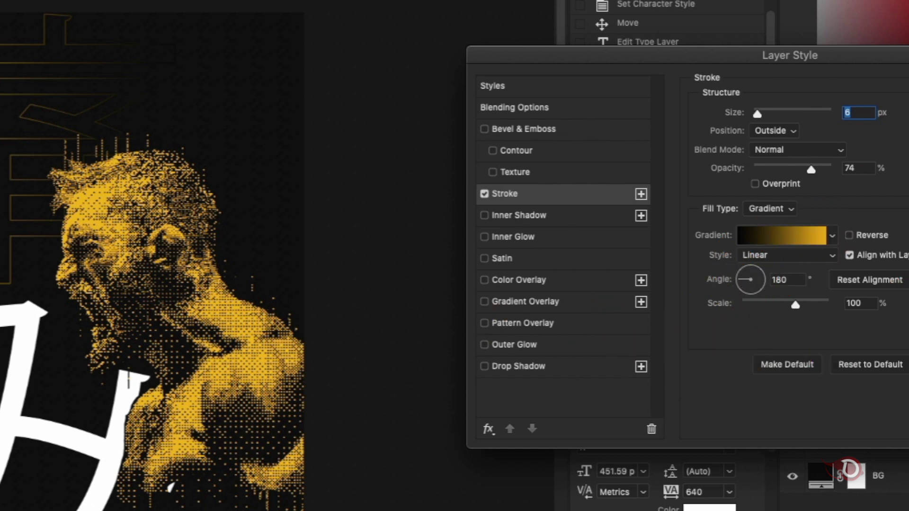
key(Return)
click(592, 303)
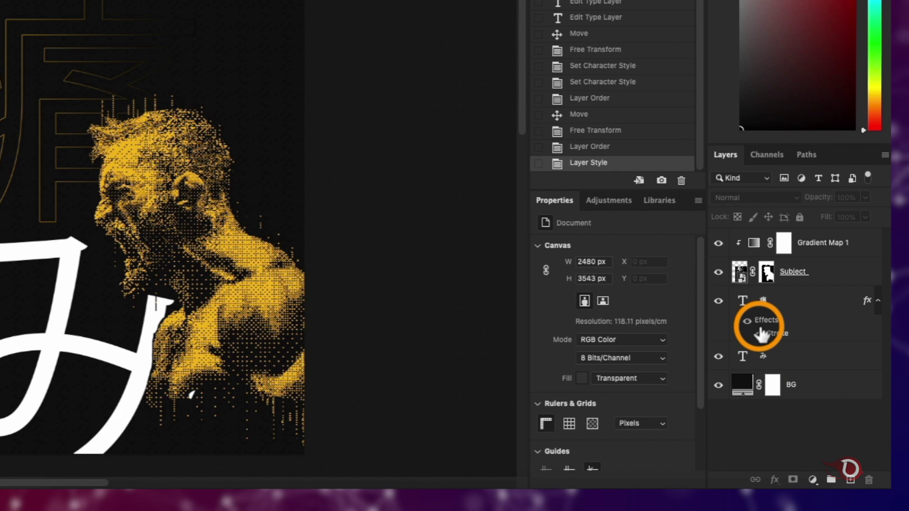
Copy the 痛 layer's stroke effect to the み layer and set that layer's fill opacity to 0%.
mouse_move(763, 331)
mouse_down()
mouse_move(764, 376)
mouse_move(763, 363)
mouse_up()
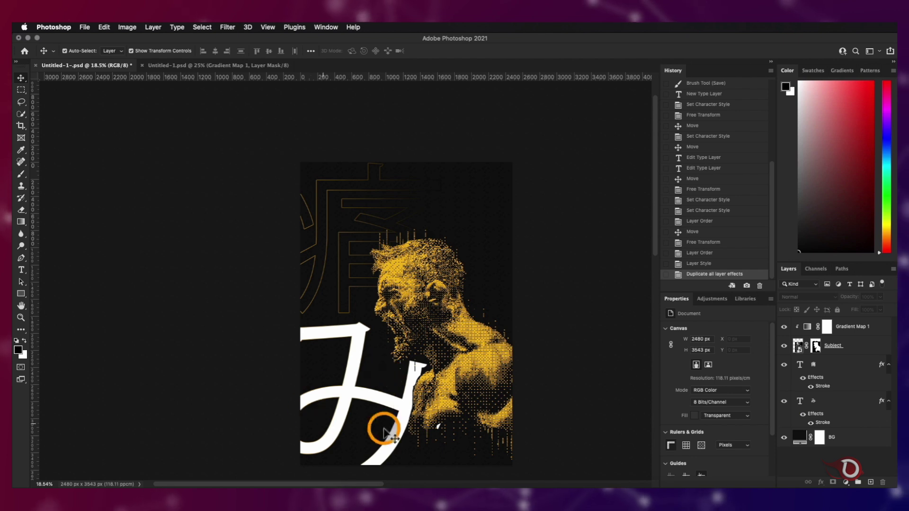
double_click(820, 426)
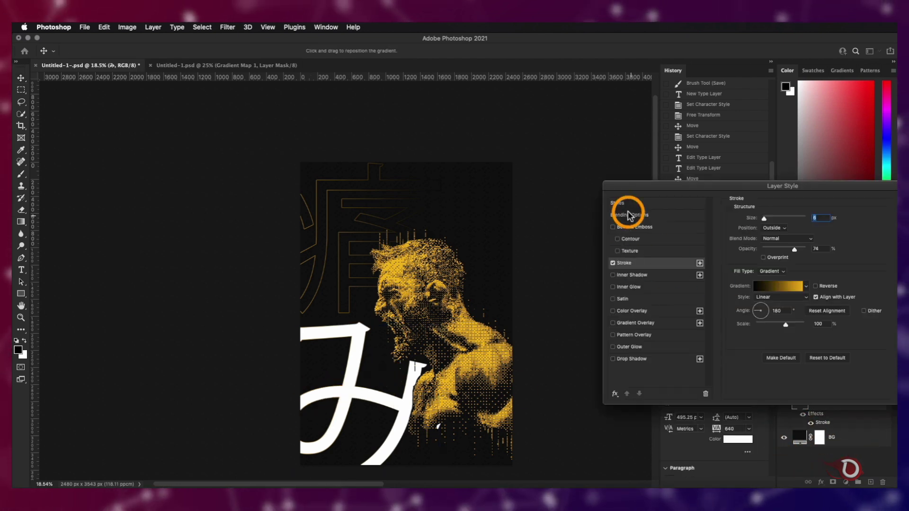
click(627, 215)
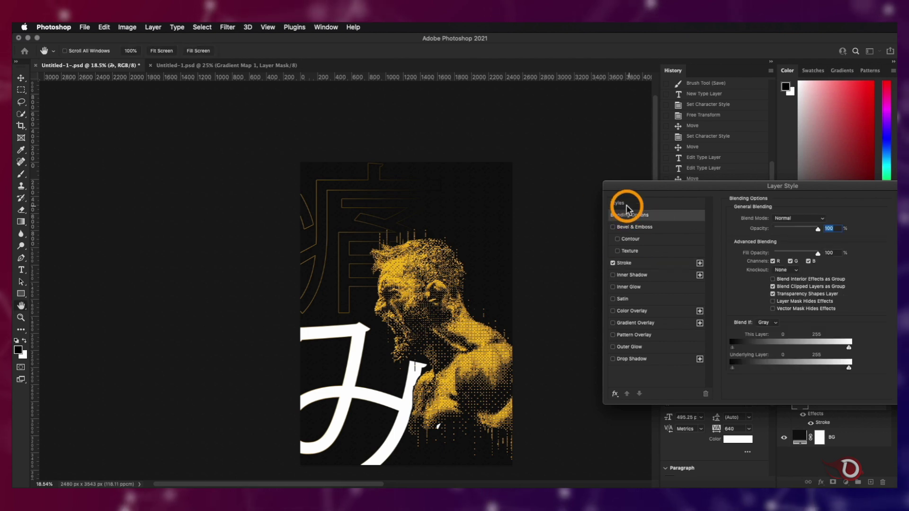
drag(815, 256, 765, 258)
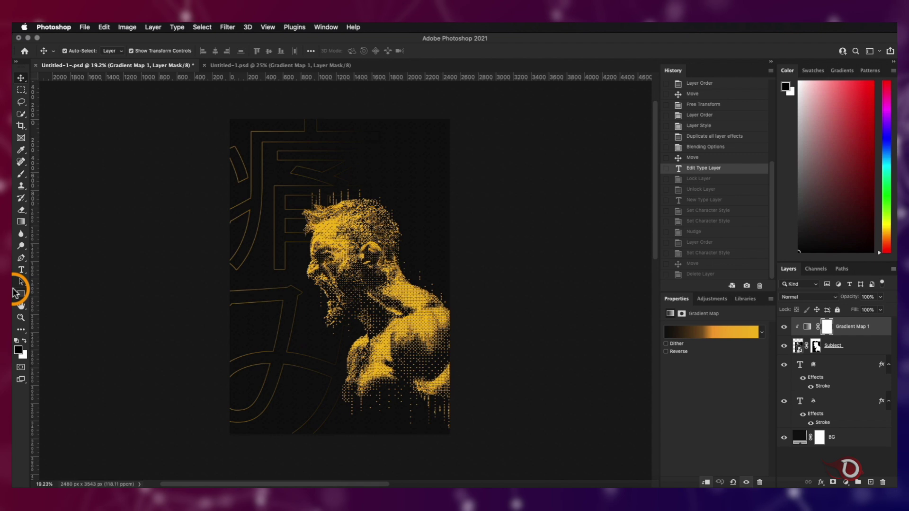
click(21, 270)
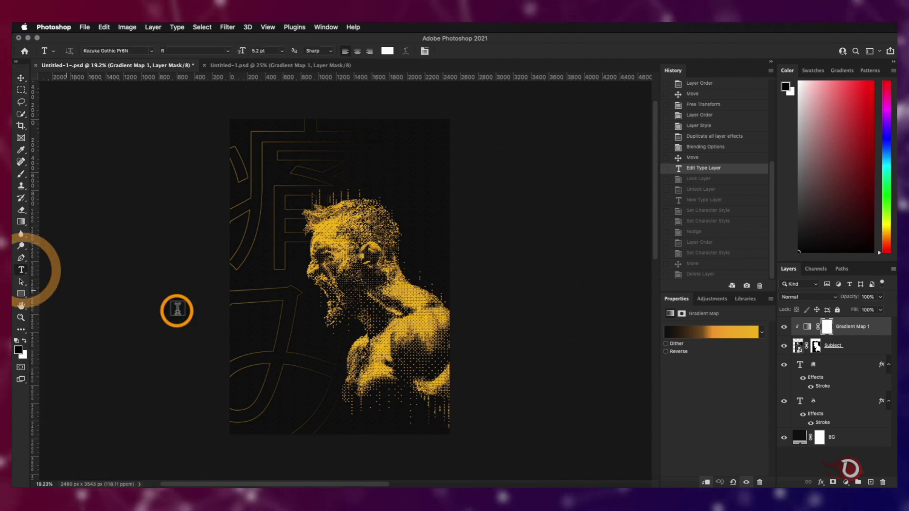
click(434, 304)
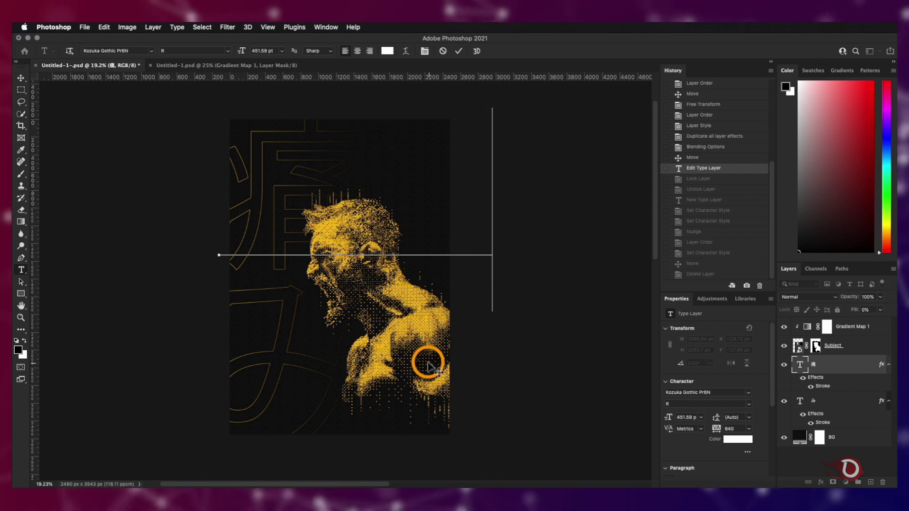
click(444, 51)
click(428, 344)
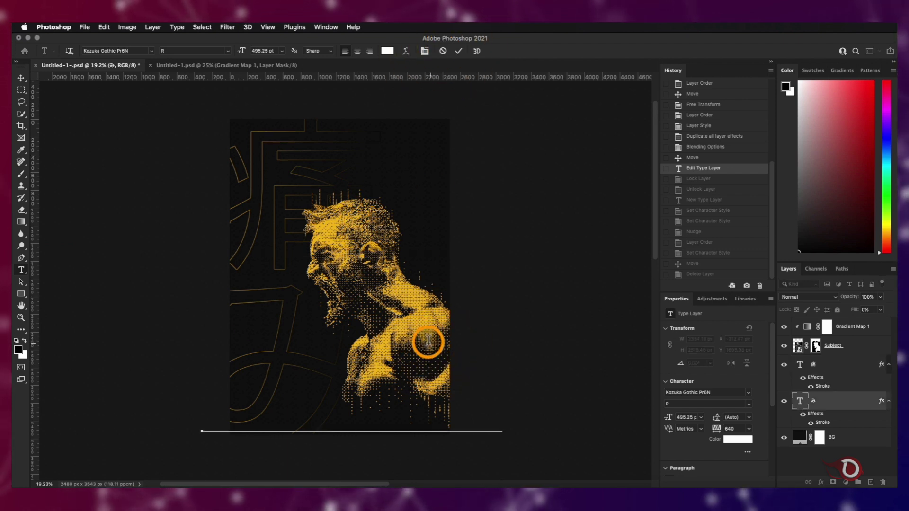
click(443, 51)
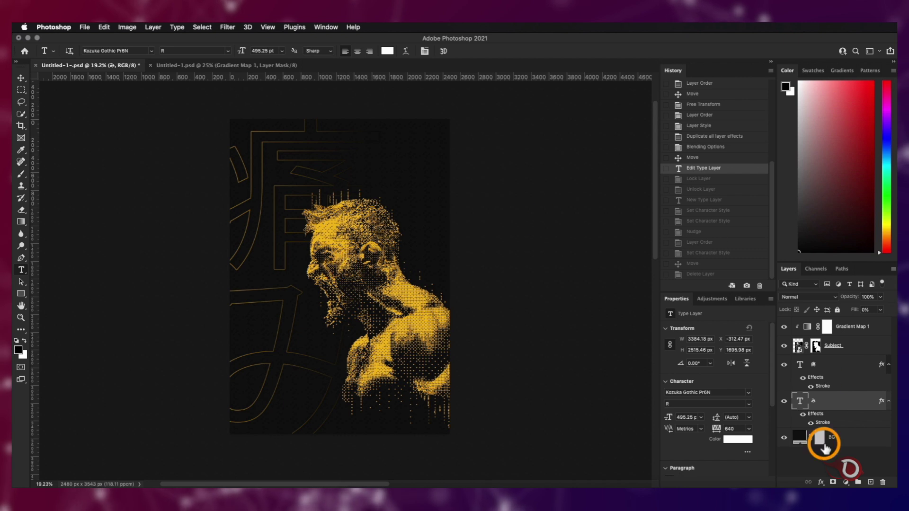
Merge the 痛, み and BG layers into a single pixel layer.
click(836, 369)
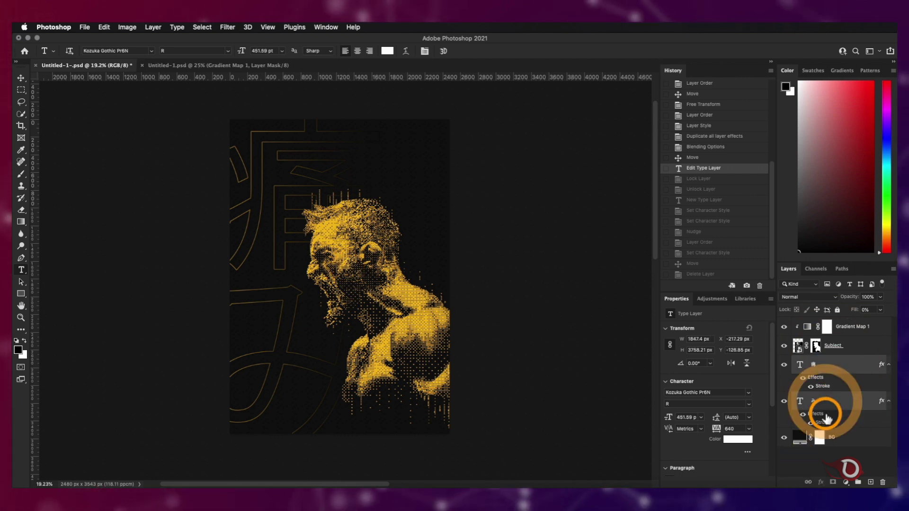
shift+click(846, 441)
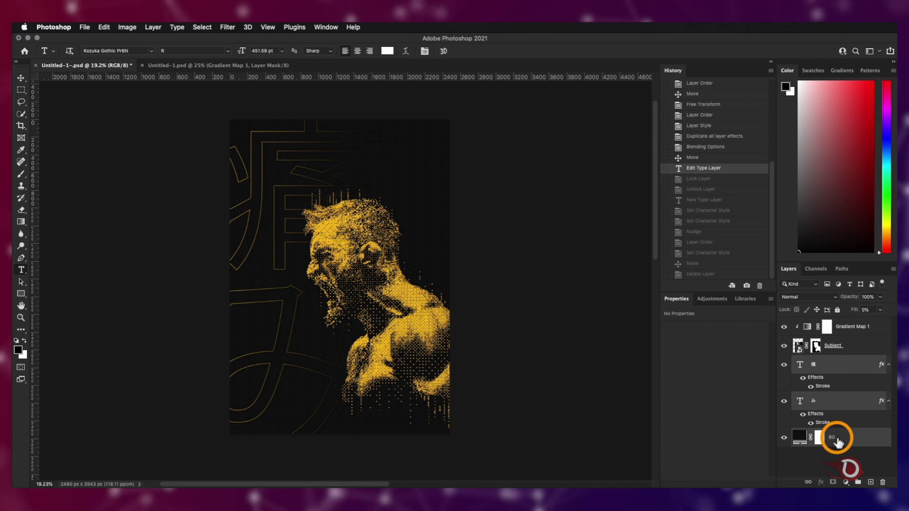
key(super+e)
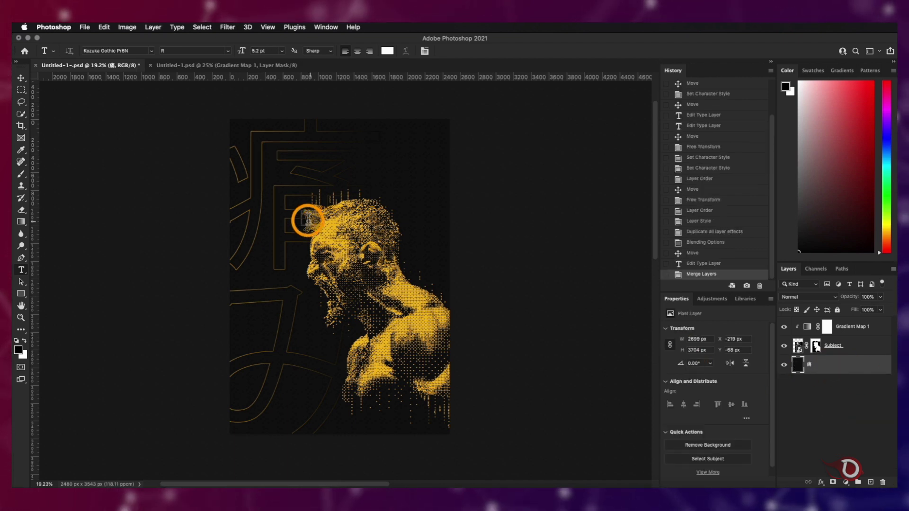
Add gold 24 pt Bebas Neue lines "the pain you feel today", "will be the strength" and "you feel tomorrow", matched in width as a block.
click(301, 196)
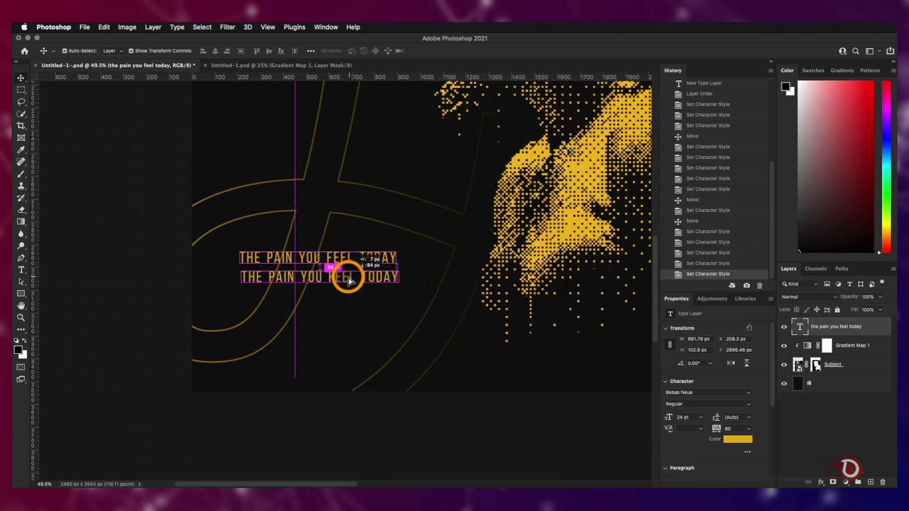
double_click(349, 268)
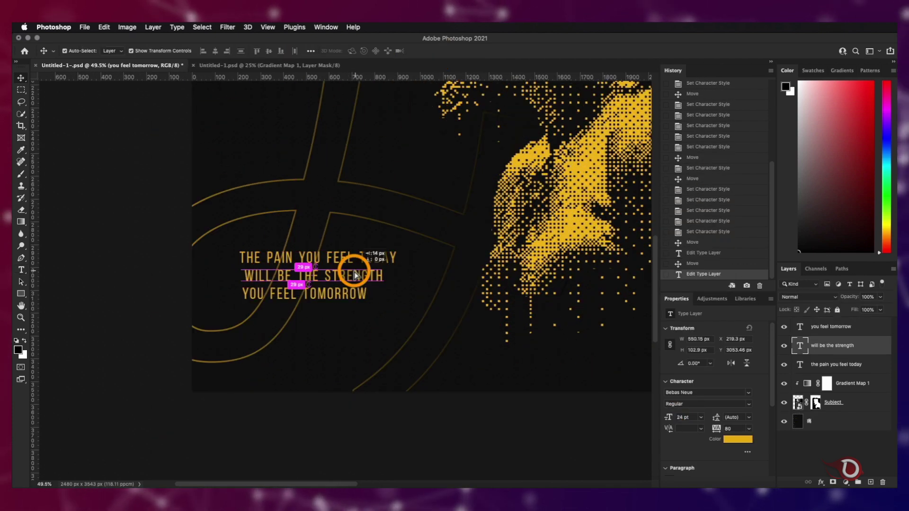
drag(352, 309, 352, 279)
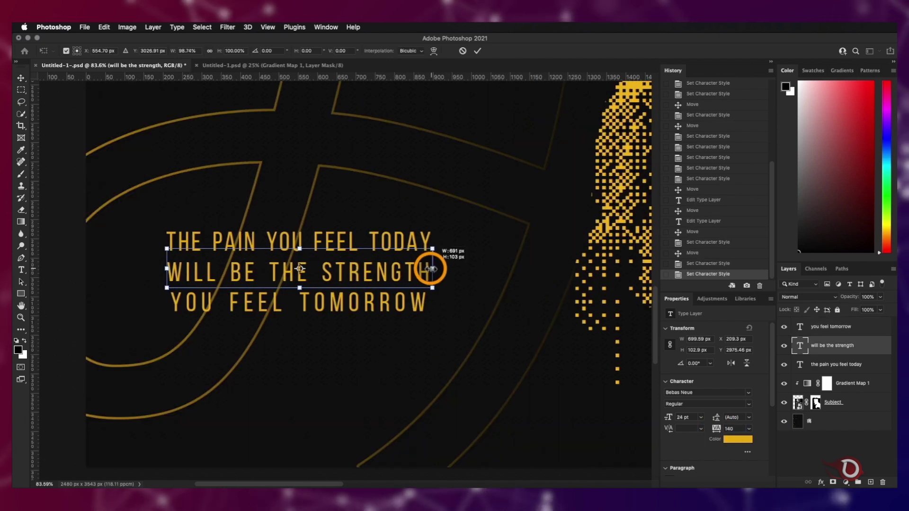
key(super+t)
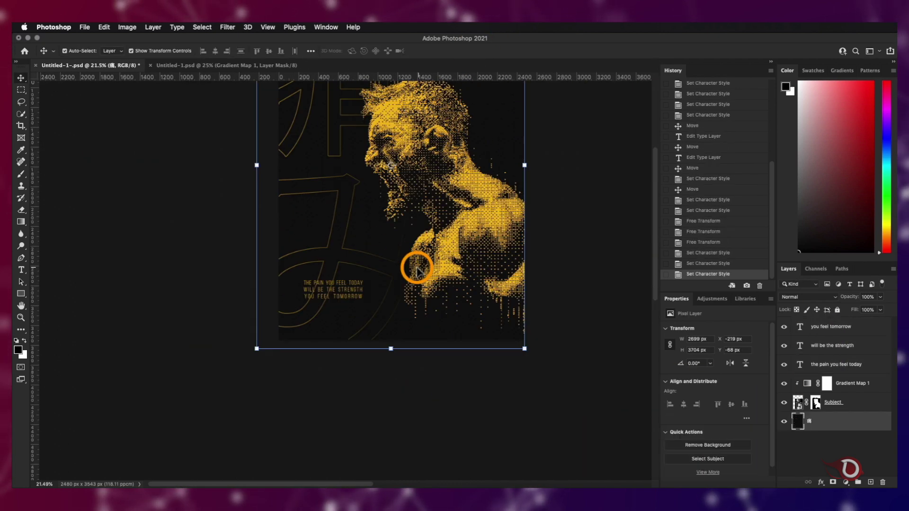
click(746, 400)
scroll(350, 244, up, 9)
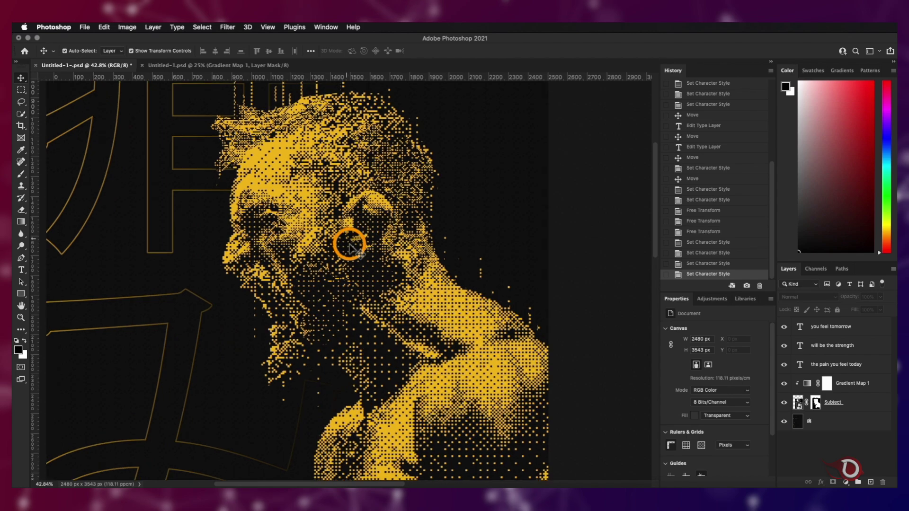
drag(349, 245, 389, 81)
scroll(394, 242, down, 4)
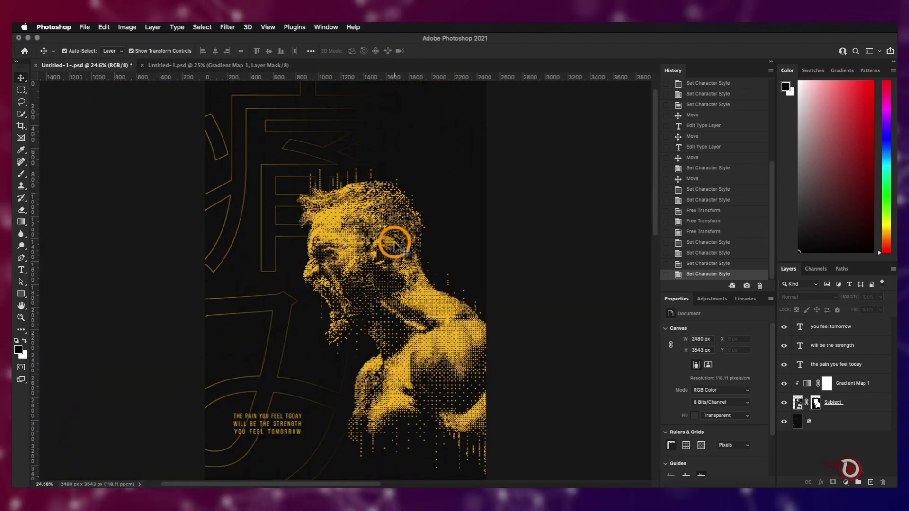